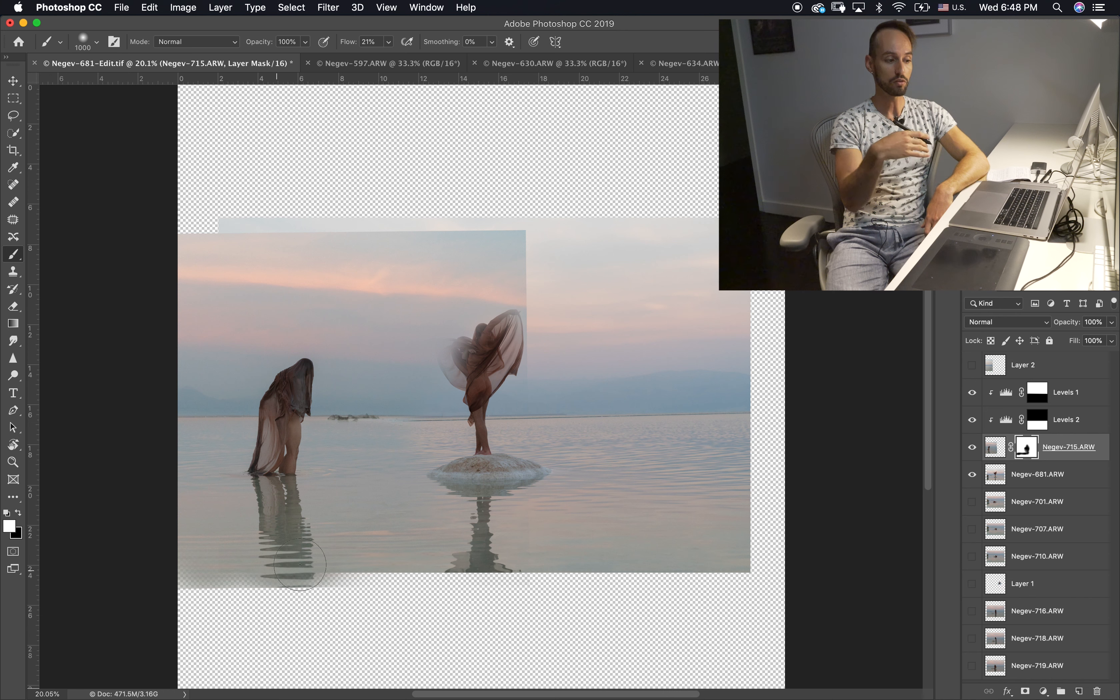
Step: Paint out the small islet on the horizon in the Negev-715 layer mask with a 300 px black brush
key("x")
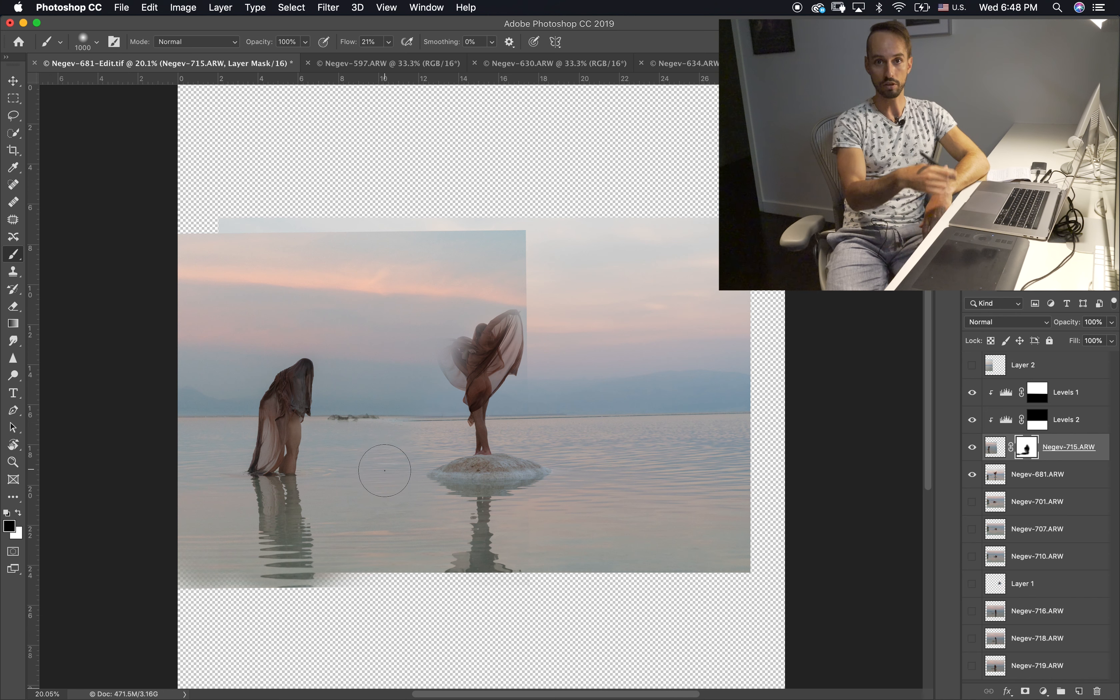
key("bracketleft")
key("bracketleft")
key("bracketleft")
key("bracketleft")
key("bracketleft")
key("bracketleft")
key("bracketleft")
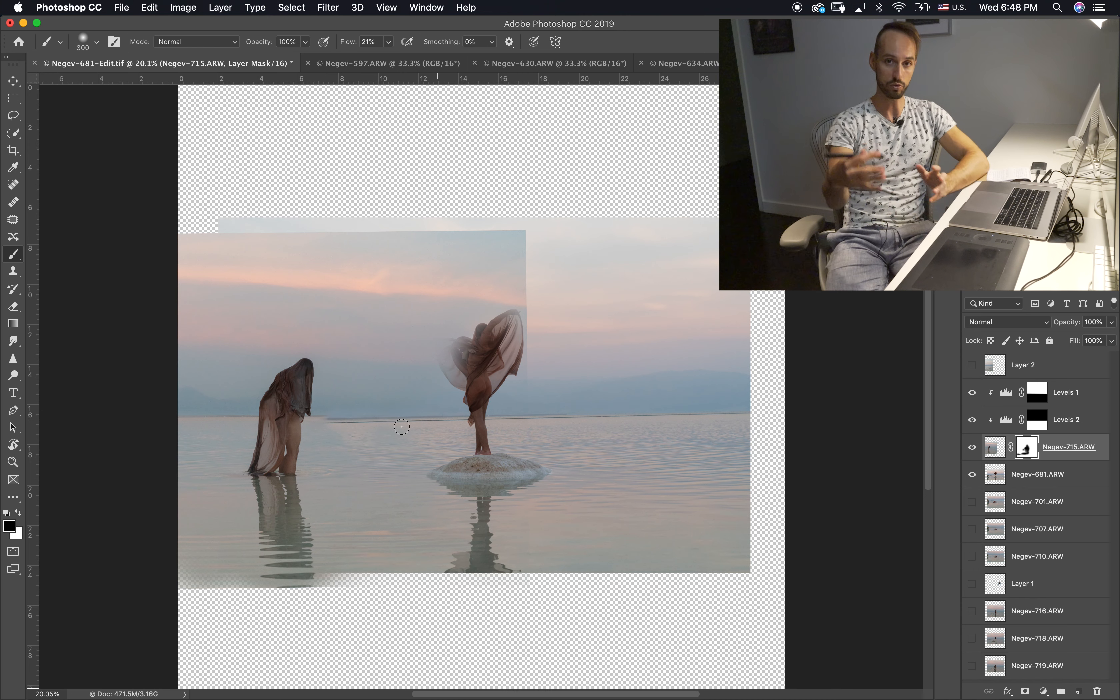
Step: Shift the Negev-715 layer down slightly so its horizon lines up with the horizon of the photo beneath
key("super+equal")
key("super+equal")
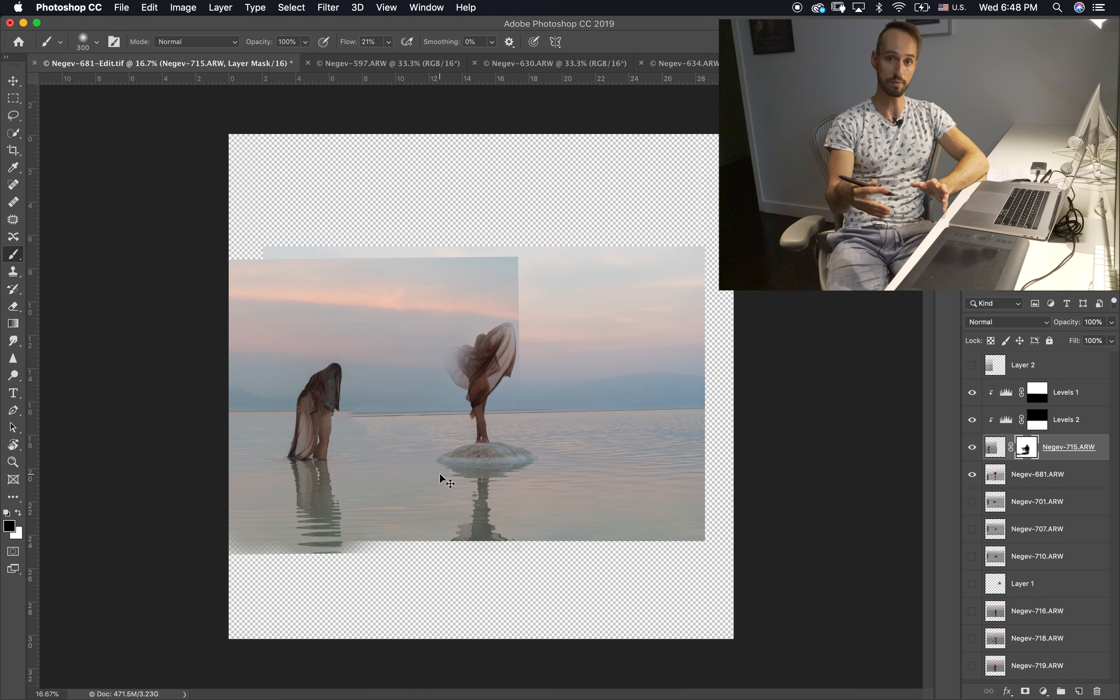
key("v")
left_click(994, 447)
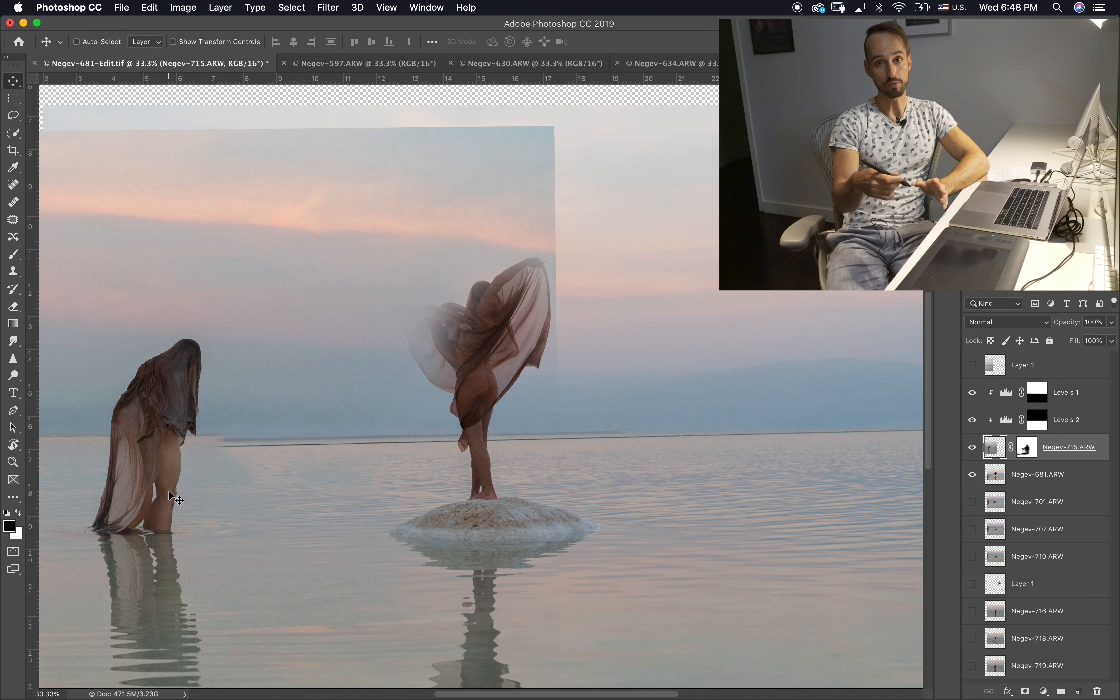
key("shift+Down")
key("shift+Down")
key("shift+Down")
key("shift+Down")
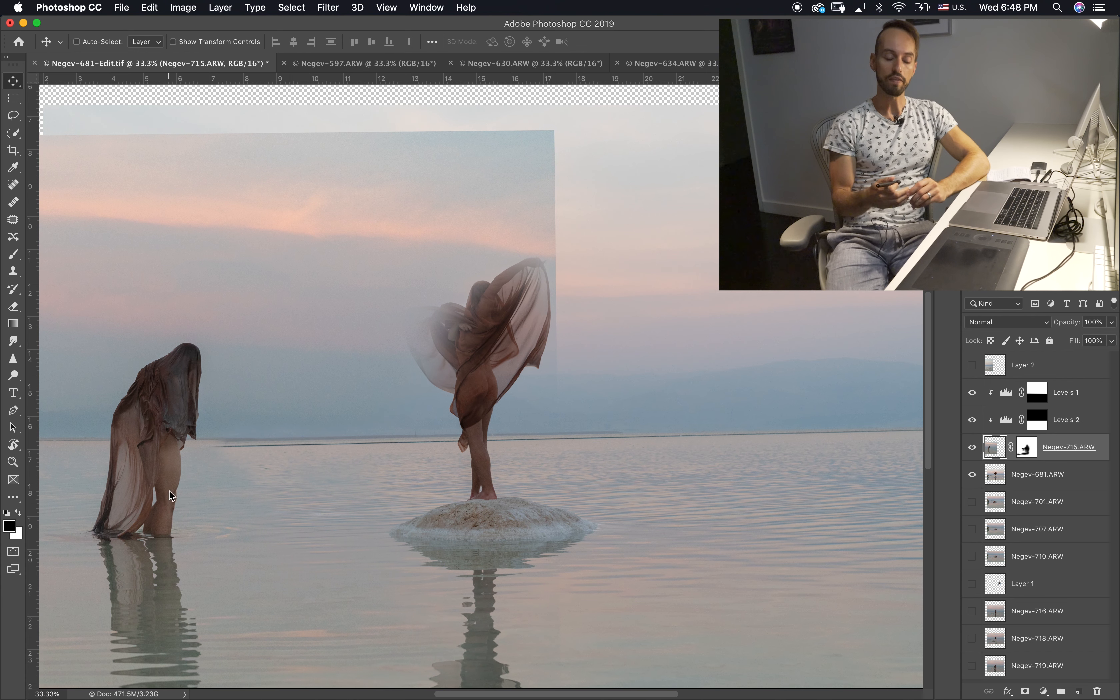
key("shift+Down")
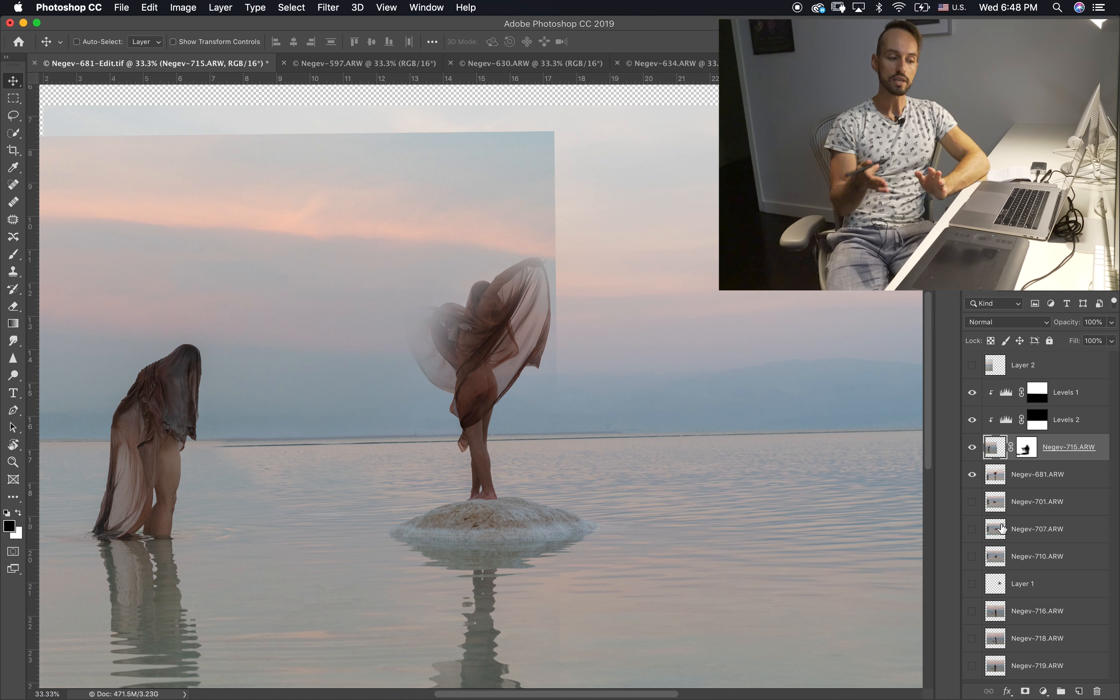
Step: Blend the horizon line beside the bent figure in the Negev-715 layer mask using an 80 px brush
left_click(1026, 447)
key("b")
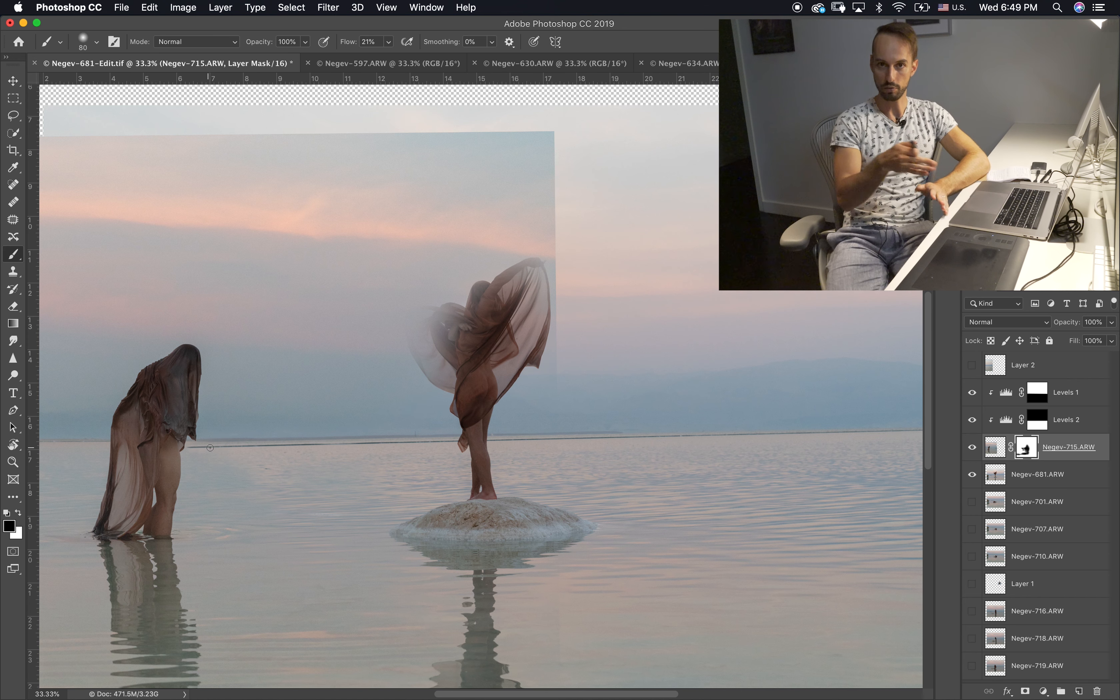
key("x")
key("x")
key("x")
key("x")
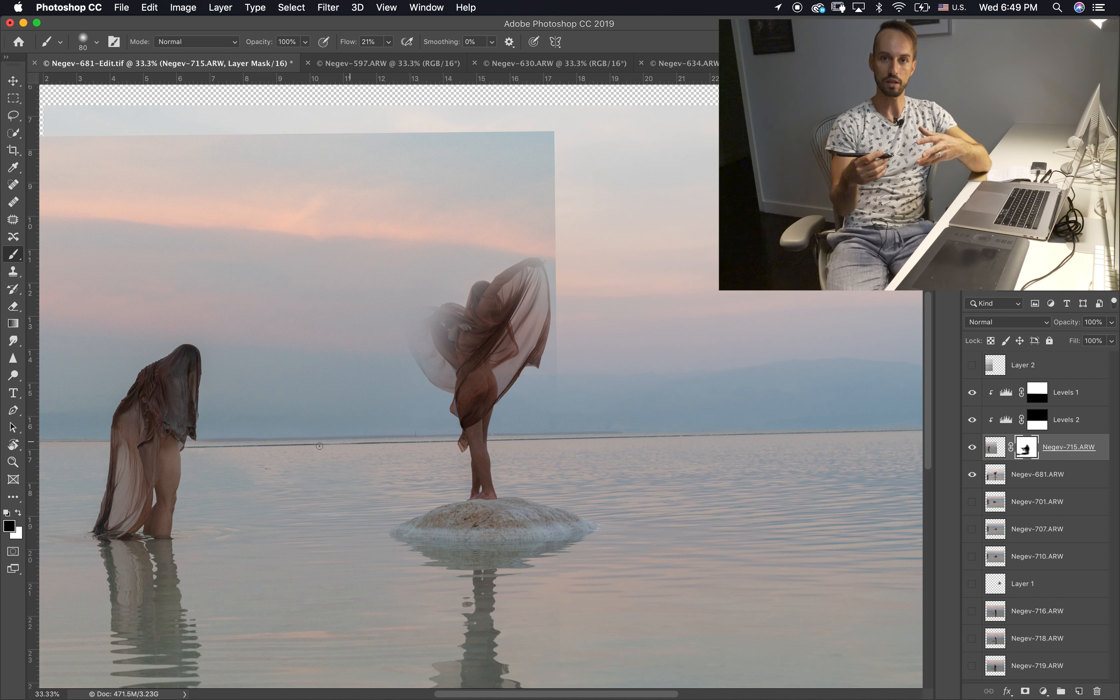
Step: Mask out the Negev-715 sky around the central figure and across the upper sky with a 700 px black brush
key("bracketright")
key("bracketright")
key("bracketright")
key("bracketright")
key("bracketright")
key("bracketright")
key("bracketright")
key("bracketright")
key("bracketright")
key("bracketright")
key("bracketright")
key("bracketright")
mouse_move(555, 153)
left_mouse_down()
mouse_move(588, 143)
mouse_move(445, 162)
mouse_move(69, 157)
left_mouse_up()
mouse_move(331, 217)
left_mouse_down()
mouse_move(416, 334)
mouse_move(295, 330)
mouse_move(25, 206)
left_mouse_up()
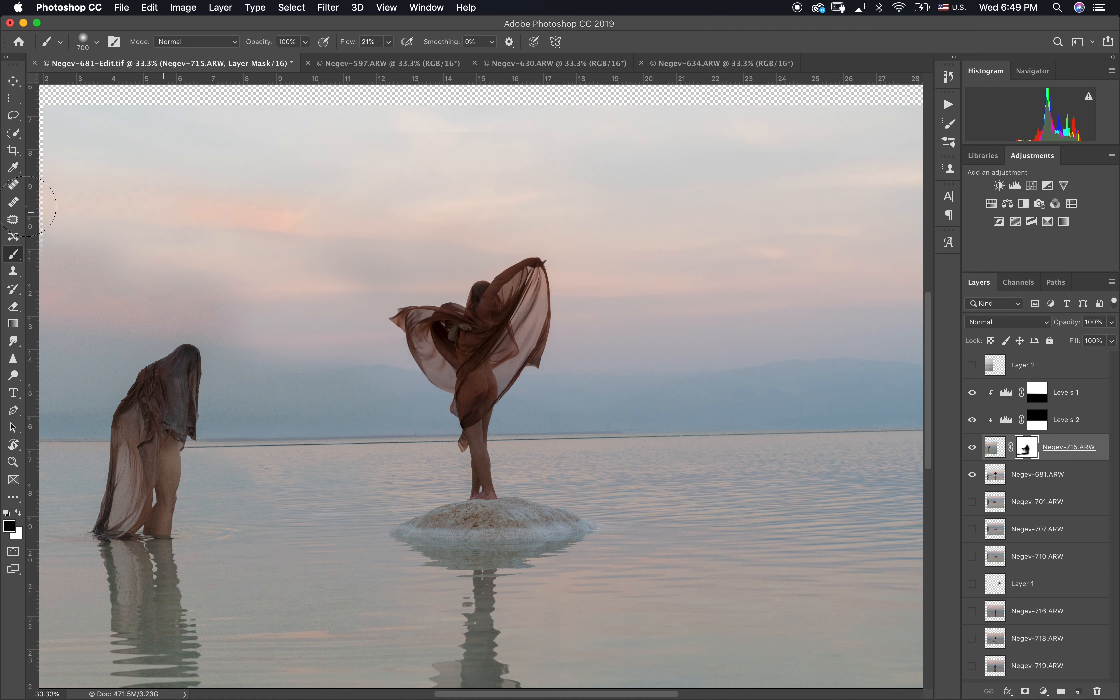
Step: Restore part of the Negev-715 sky above the bent figure by painting white on its mask, reducing the brush to 250 px
scroll(545, 257, "left", 5)
key("x")
mouse_move(266, 154)
left_mouse_down()
mouse_move(268, 219)
mouse_move(370, 153)
mouse_move(291, 225)
left_mouse_up()
key("bracketleft")
key("bracketleft")
key("bracketleft")
key("bracketleft")
key("bracketleft")
left_click_drag(366, 234, 492, 230)
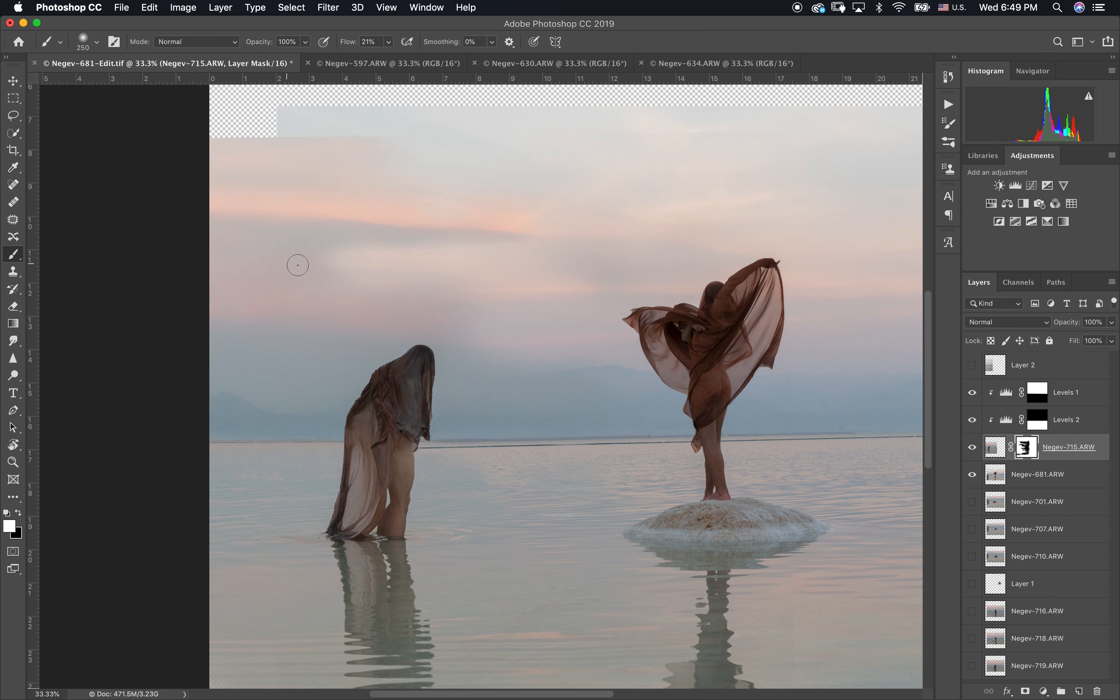
Step: Refine the cloud transition between the two figures by painting the Negev-715 mask with the 250 px brush
key("x")
key("x")
left_click_drag(388, 250, 560, 237)
key("x")
key("x")
mouse_move(492, 260)
left_mouse_down()
mouse_move(543, 251)
mouse_move(450, 257)
left_mouse_up()
Step: Set the brush flow to 10% and softly blend the pink cloud bands on the Negev-715 mask in white and black
double_click(368, 42)
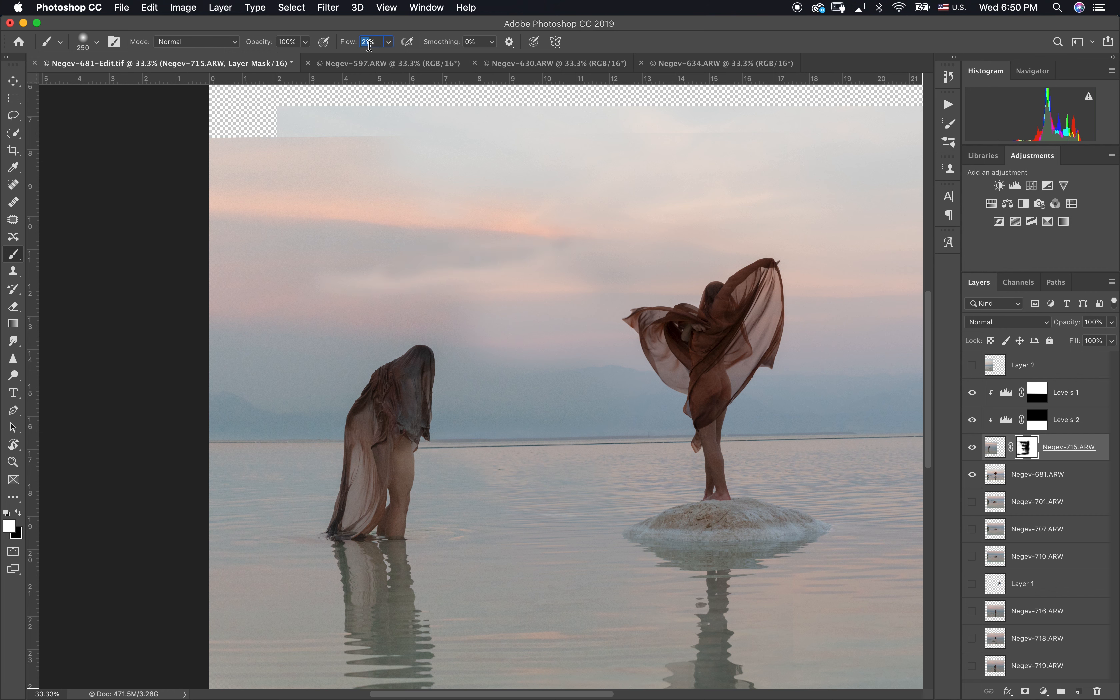
type("10")
key("Return")
mouse_move(441, 267)
left_mouse_down()
mouse_move(490, 277)
mouse_move(357, 283)
left_mouse_up()
key("x")
left_click_drag(512, 258, 560, 246)
Step: Enlarge the brush to 800 px and soften the sky seam between the figures on the Negev-715 mask
key("bracketright")
key("bracketright")
key("bracketright")
key("bracketright")
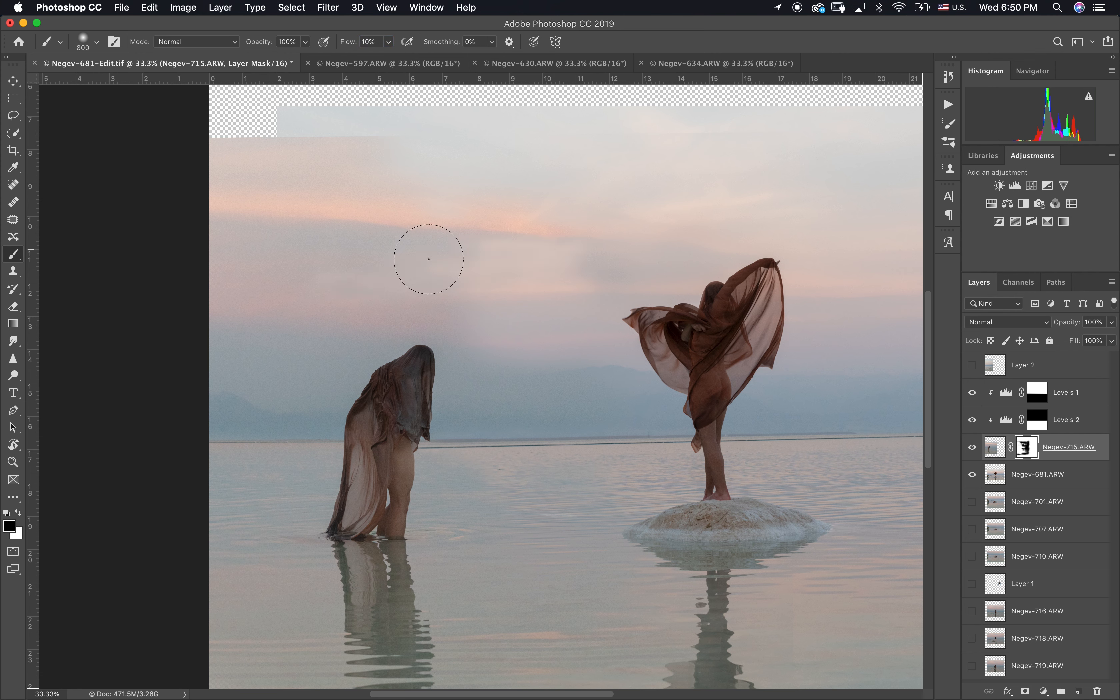
left_click_drag(483, 221, 517, 250)
key("x")
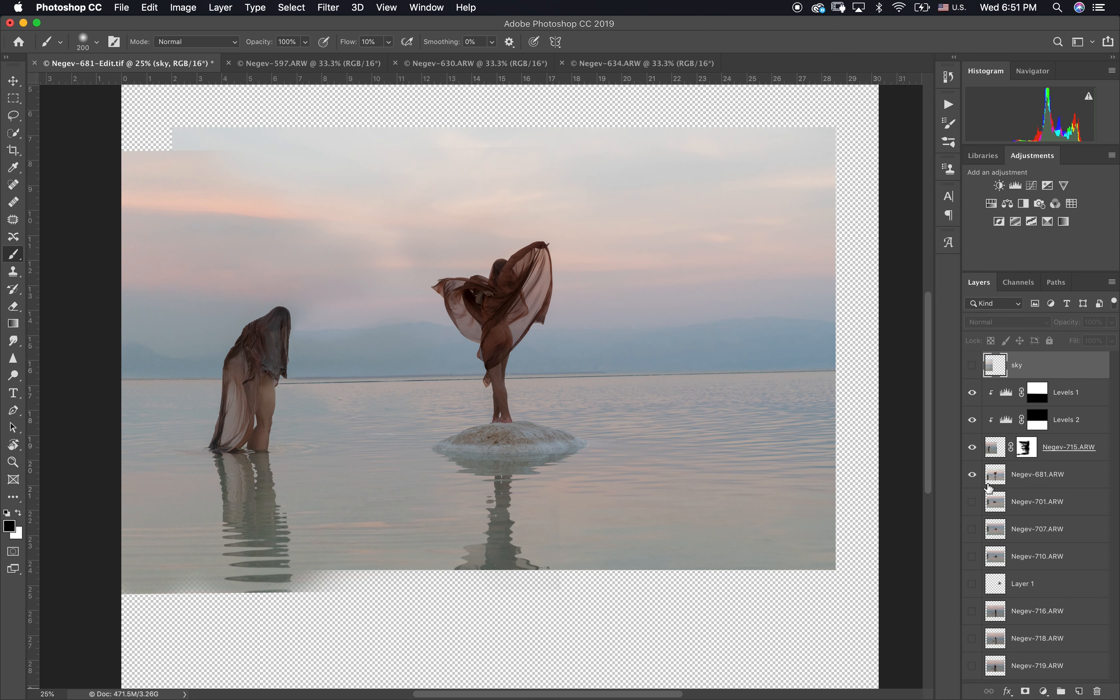
Step: Move the Levels 1, Levels 2, Negev-715 and Negev-681 layers together below Negev-719 in the layer stack
left_click(1049, 481)
left_click(1091, 395, "shift")
left_click_drag(1058, 401, 1074, 678)
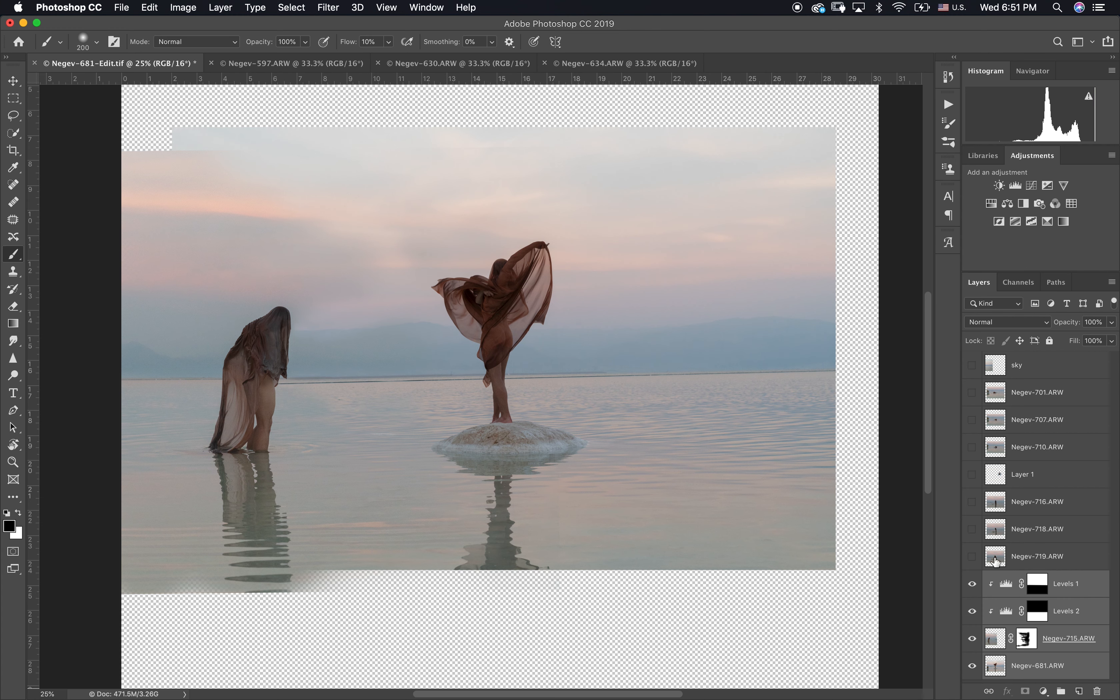
Step: Preview the Negev-719 and Negev-718 photos, leaving Negev-719 hidden and Negev-718 visible and selected
left_click(995, 561)
left_click(973, 558)
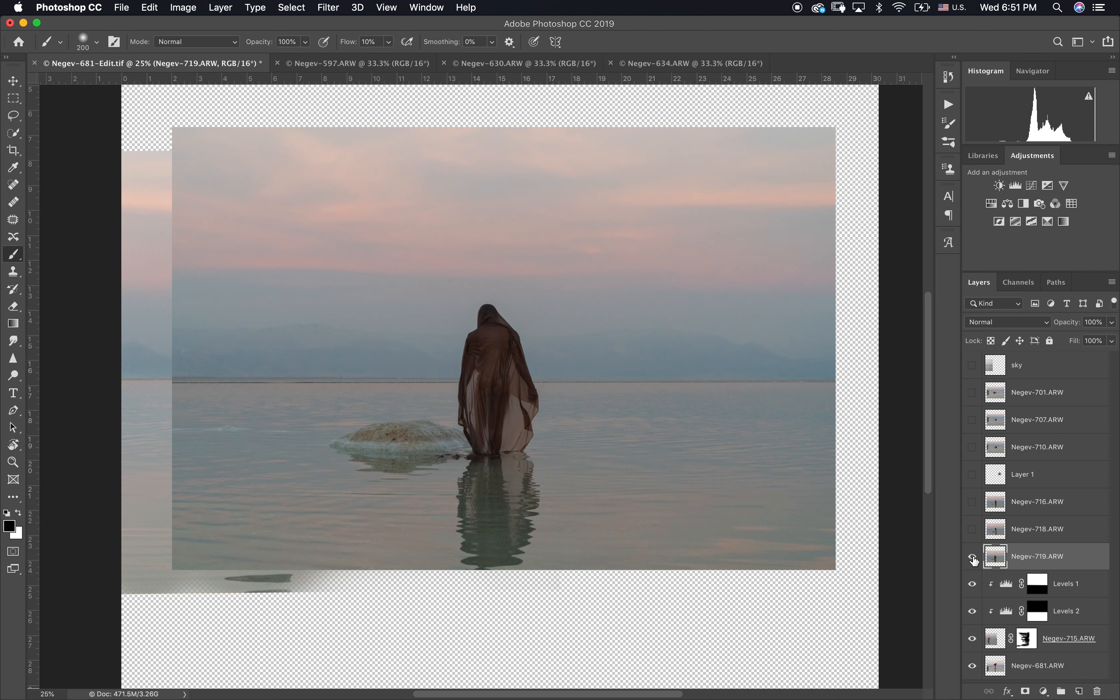
left_click(972, 558)
left_click(972, 529)
left_click(973, 529)
left_click(972, 529)
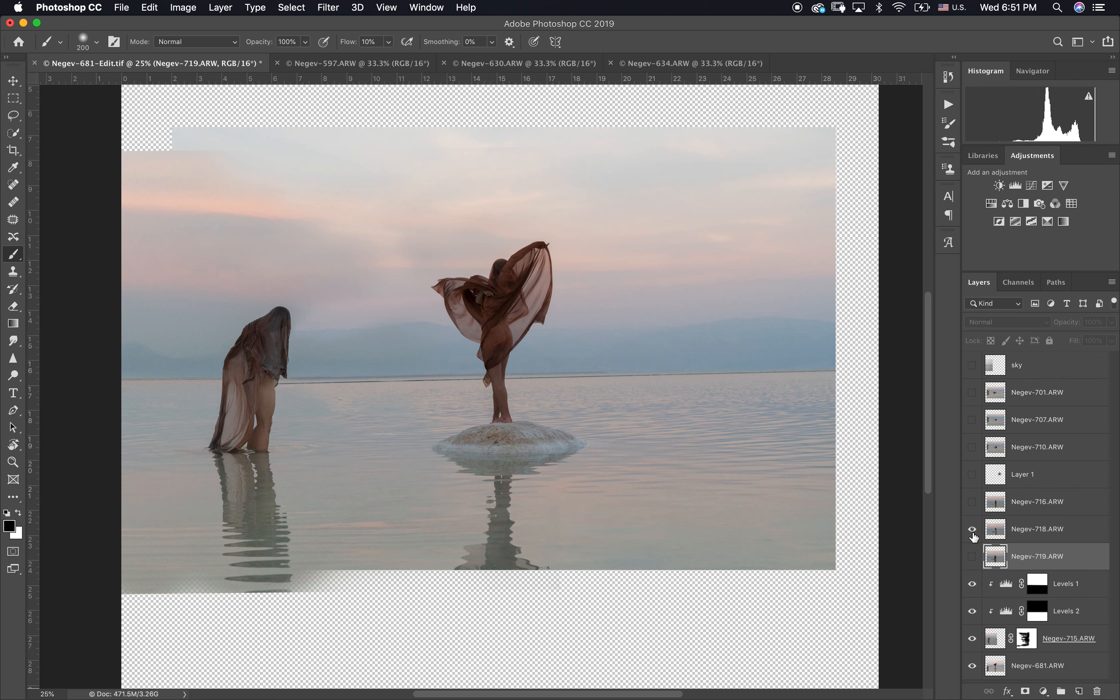
left_click(997, 536)
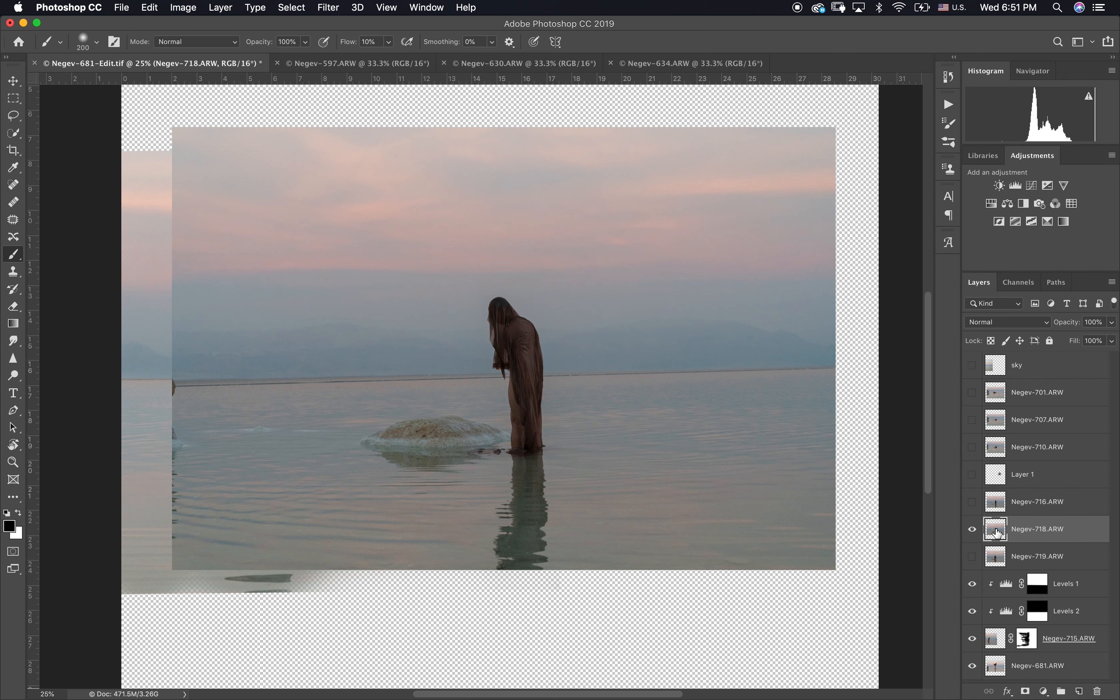
Step: Brighten the Negev-718 layer with Levels, setting the white input level to 235
key("super+l")
left_click_drag(1028, 415, 1016, 417)
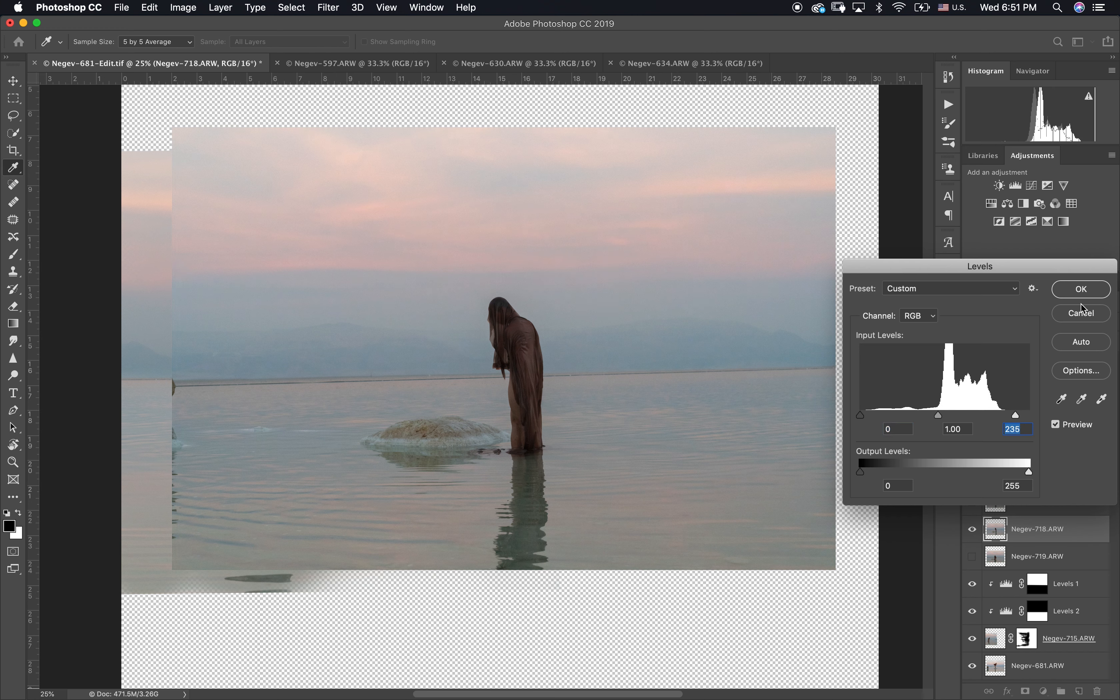
left_click(1079, 296)
Step: Place Negev-718 below Negev-719 and, on a new layer mask, paint out the area beside its figure with a 1000 px black brush
left_click_drag(995, 529, 996, 565)
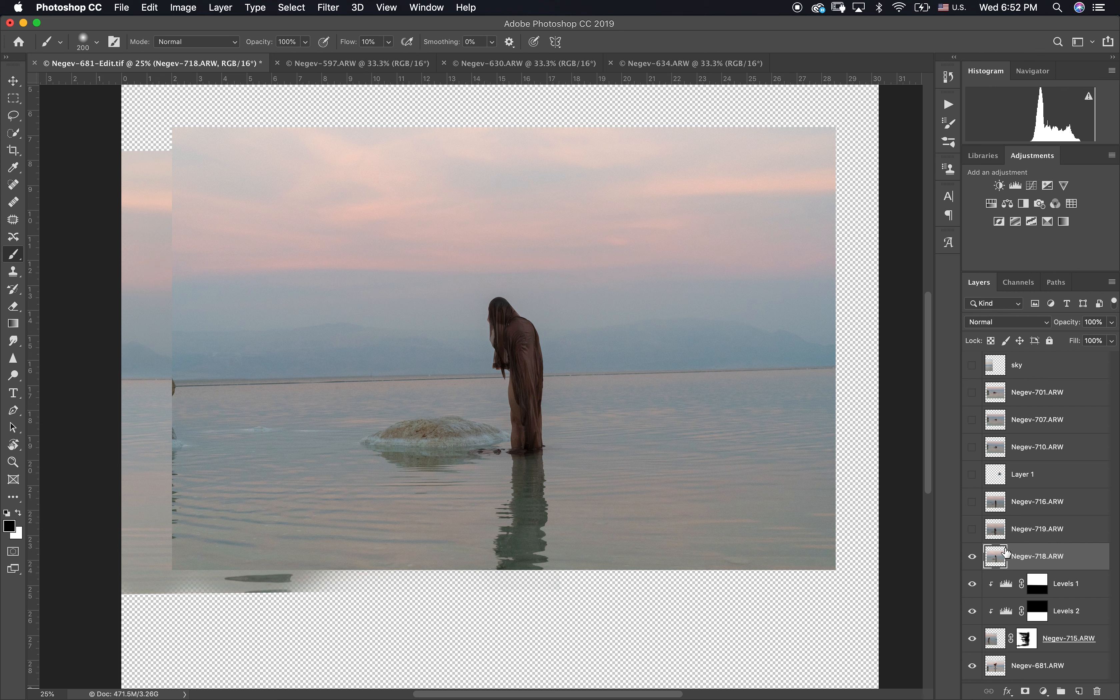
left_click(1025, 691)
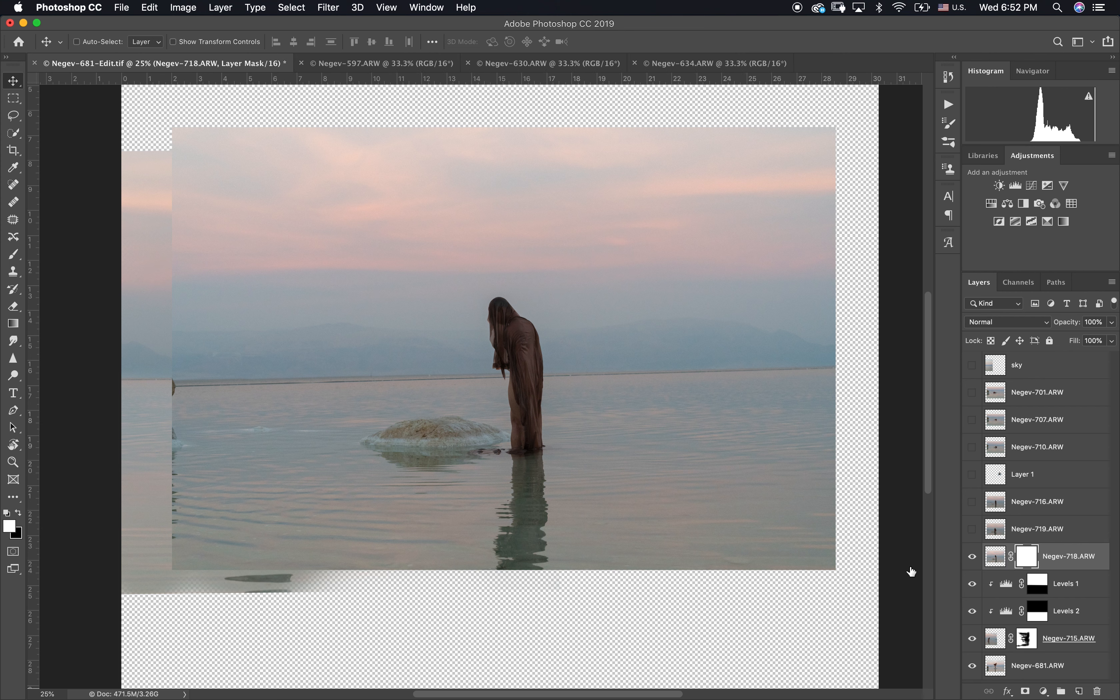
key("x")
key("bracketright")
key("bracketright")
key("bracketright")
key("bracketright")
key("bracketright")
key("bracketright")
key("bracketright")
key("bracketright")
key("bracketright")
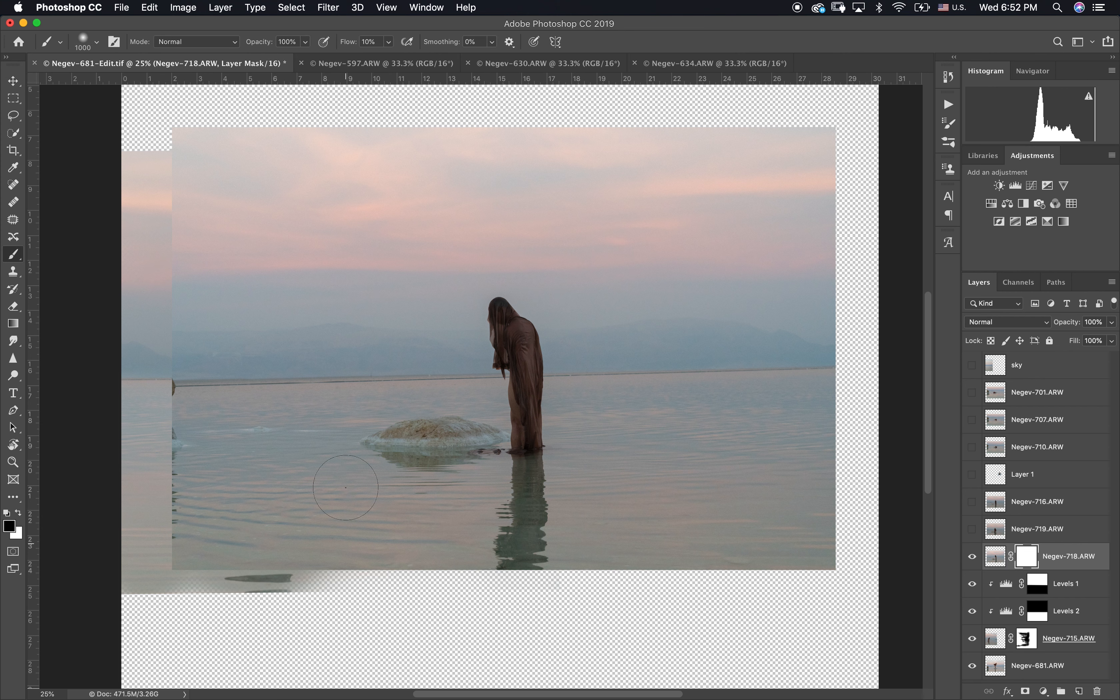
left_click_drag(327, 430, 351, 463)
mouse_move(359, 163)
left_mouse_down()
mouse_move(325, 375)
mouse_move(225, 613)
mouse_move(213, 113)
mouse_move(417, 487)
mouse_move(418, 612)
mouse_move(283, 268)
mouse_move(194, 385)
mouse_move(240, 599)
left_mouse_up()
left_click_drag(400, 188, 509, 183)
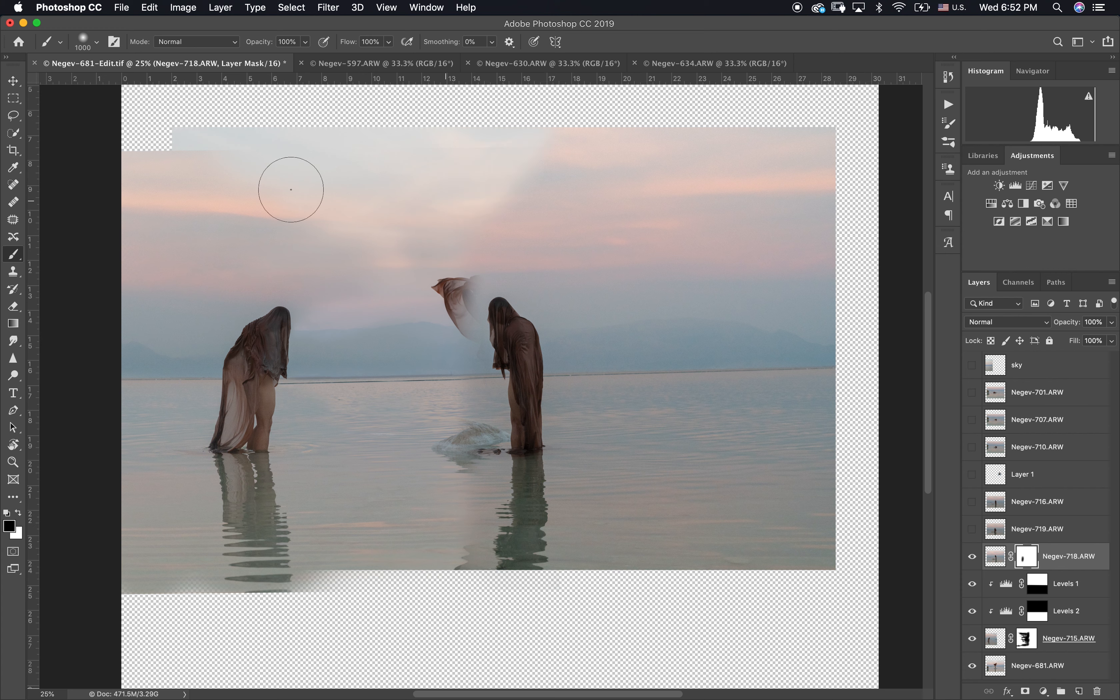
Step: Move the masked Negev-718 figure to the right side of the composition, level with the other figures
key("v")
left_click_drag(519, 419, 806, 414)
key("super+equal")
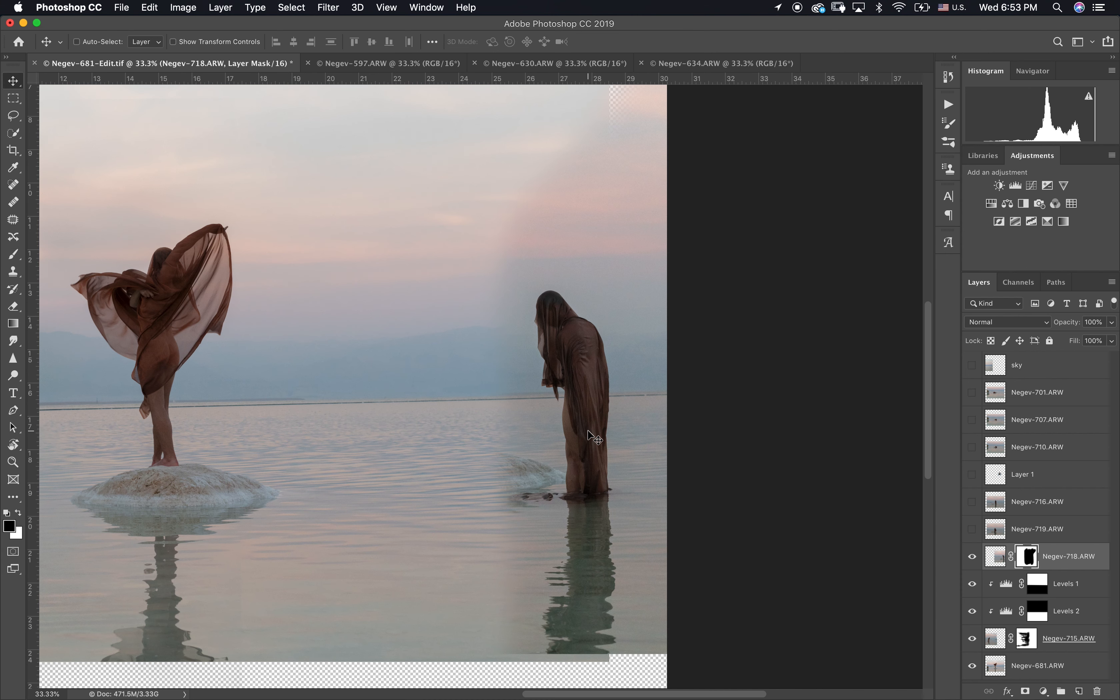
Step: Brighten the Negev-718 image with Levels, raising the midtones to 1.13 and slightly lowering the white input
left_click(995, 556)
key("super+l")
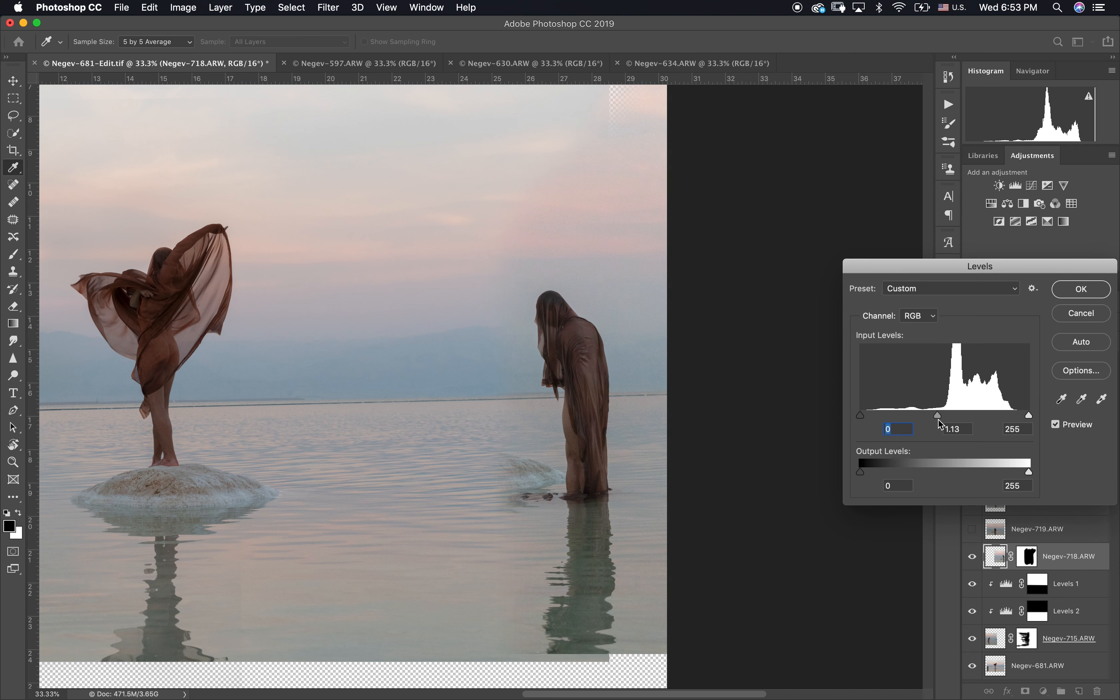
key("Tab")
left_click_drag(1028, 415, 1025, 414)
key("Tab")
key("Return")
key("v")
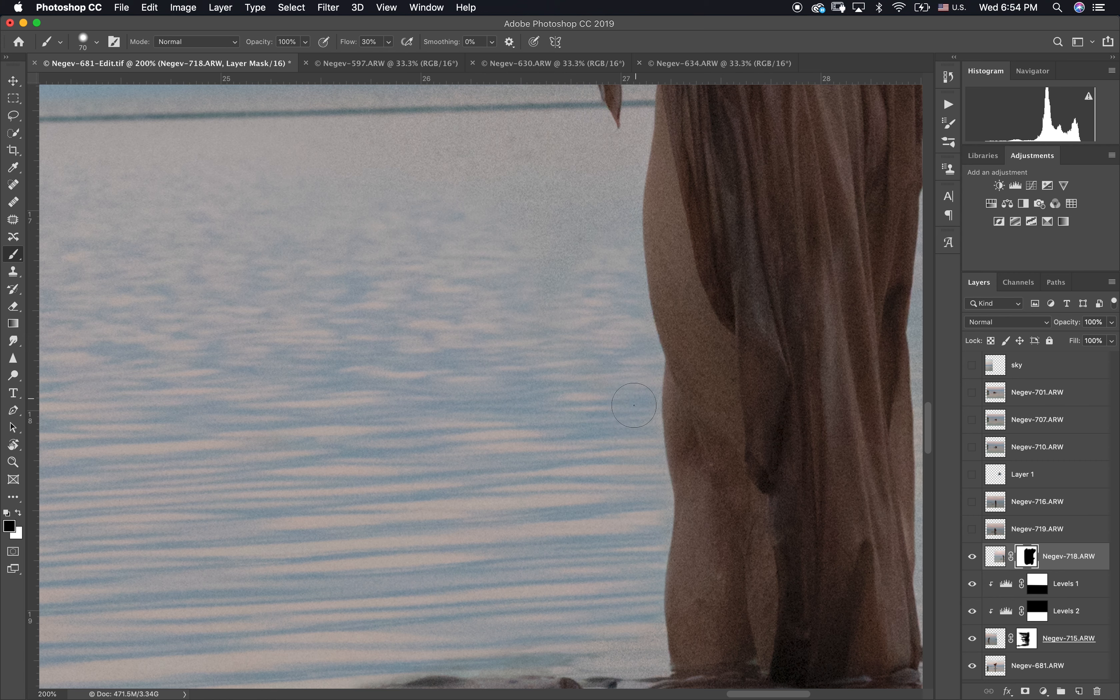
Step: Paint out the leftover haze over the water beside the right figure's legs on the Negev-718 mask, reducing the brush to 30 px
scroll(636, 402, "up", 3)
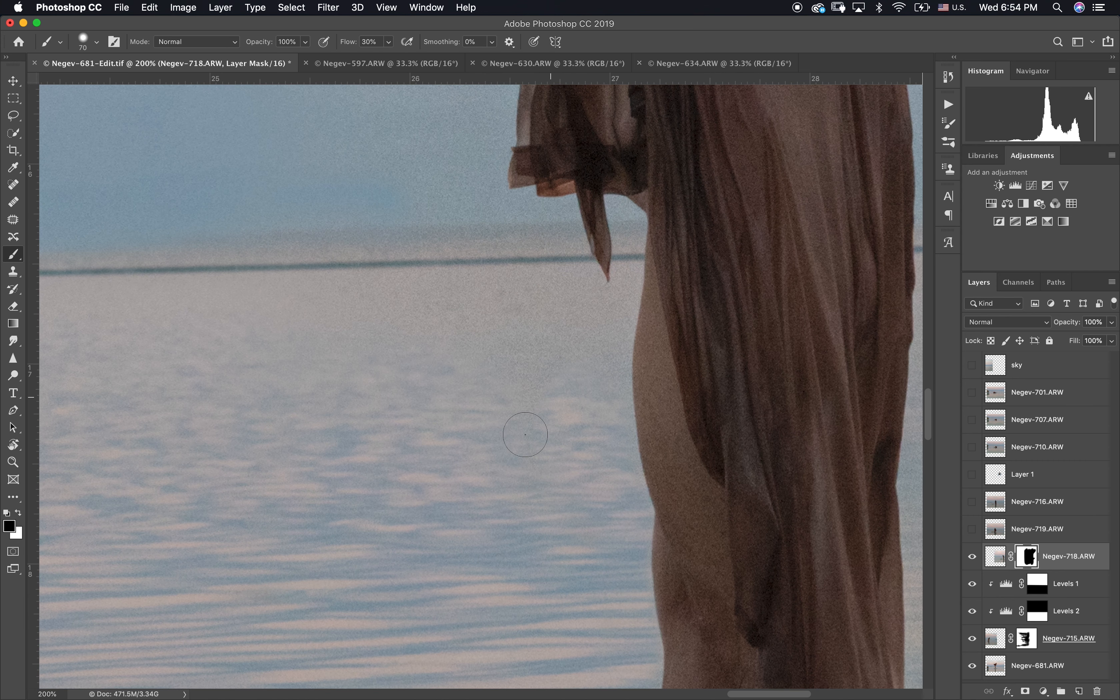
mouse_move(556, 342)
left_mouse_down()
mouse_move(424, 298)
mouse_move(512, 322)
mouse_move(561, 306)
mouse_move(600, 315)
left_mouse_up()
key("bracketleft")
key("bracketleft")
key("bracketleft")
key("bracketleft")
key("bracketleft")
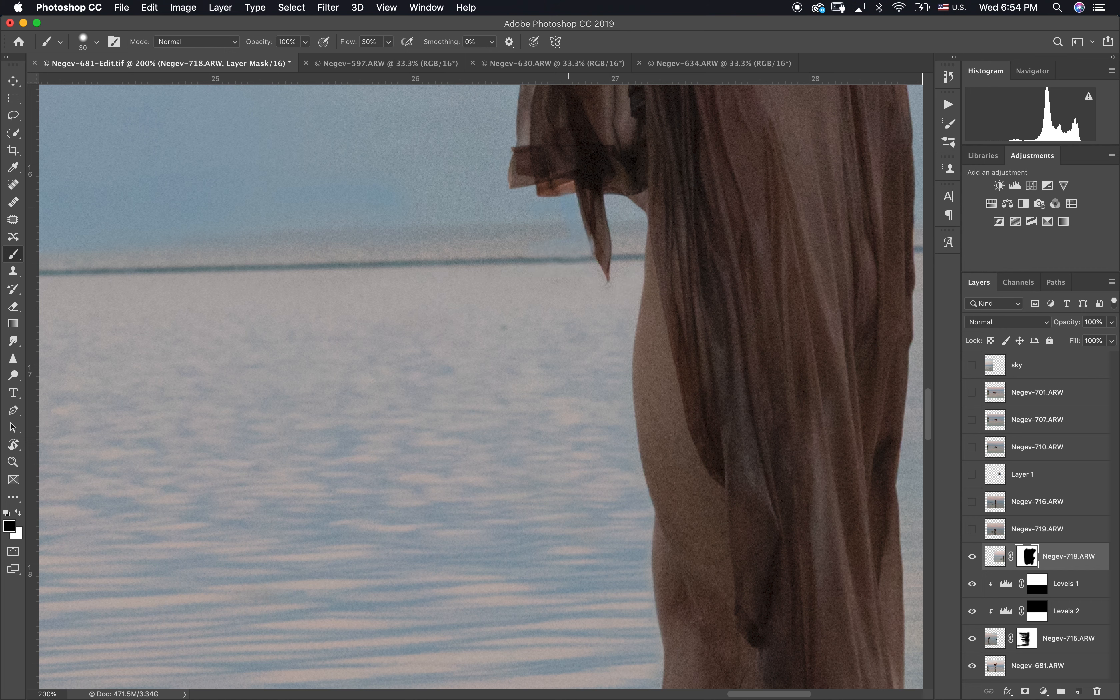
Step: Blend the background beside the right figure's hanging cloth on the Negev-718 mask with a larger brush
key("x")
Step: Clean up the mountains and sky next to the right figure's head on the Negev-718 mask with an 80 px black brush
key("x")
key("bracketright")
key("bracketright")
key("bracketright")
left_click_drag(407, 213, 514, 213)
left_click_drag(513, 213, 500, 185)
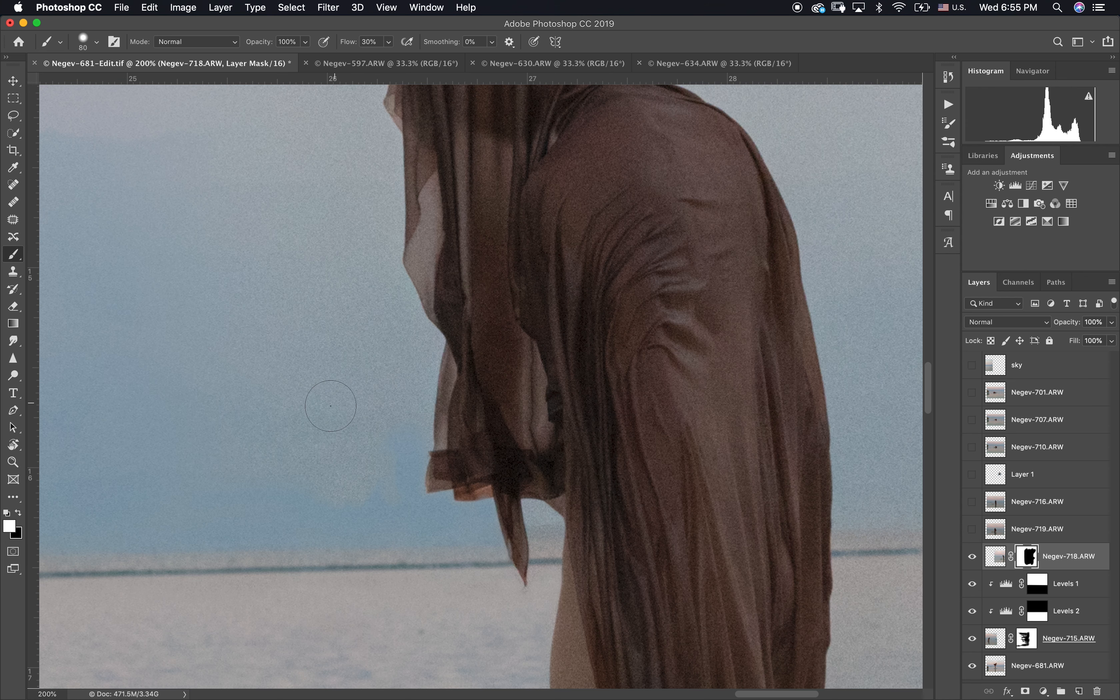
key("x")
mouse_move(331, 406)
left_mouse_down()
mouse_move(320, 468)
mouse_move(380, 437)
mouse_move(414, 350)
mouse_move(208, 393)
mouse_move(370, 305)
mouse_move(379, 279)
mouse_move(370, 180)
mouse_move(375, 212)
mouse_move(268, 252)
mouse_move(436, 360)
left_mouse_up()
mouse_move(257, 414)
left_mouse_down()
mouse_move(511, 233)
mouse_move(528, 175)
left_mouse_up()
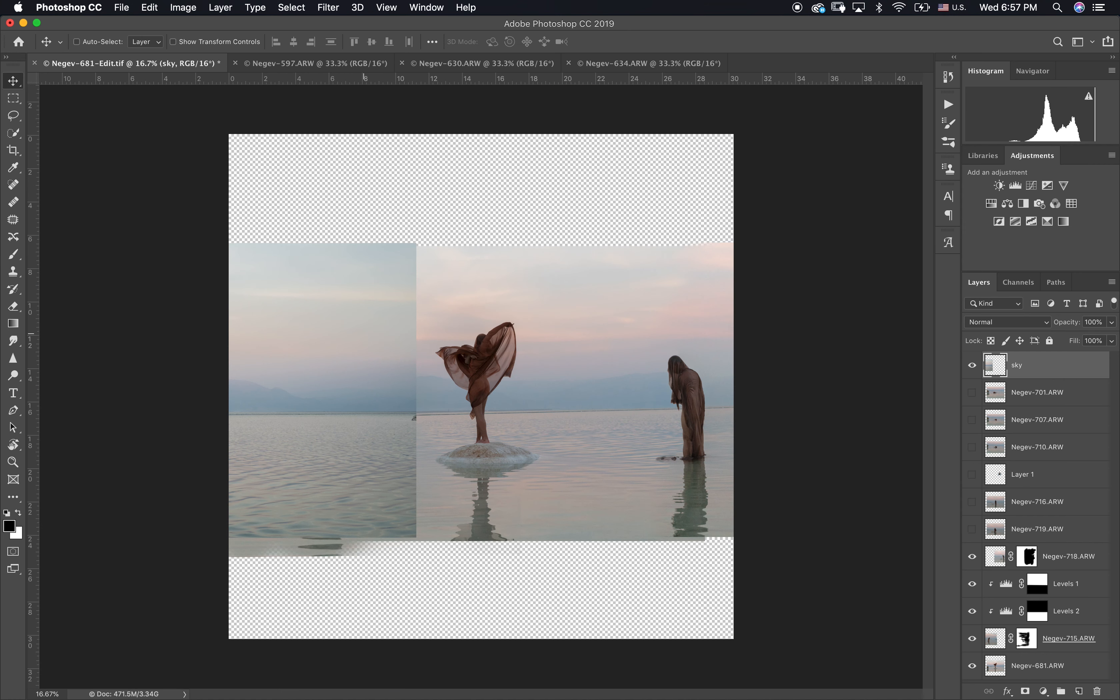
left_click_drag(370, 324, 655, 231)
Step: Scale the sky layer proportionally to about 138% and position it to span the full canvas width and cover the top
key("super+t")
left_click_drag(707, 310, 782, 309)
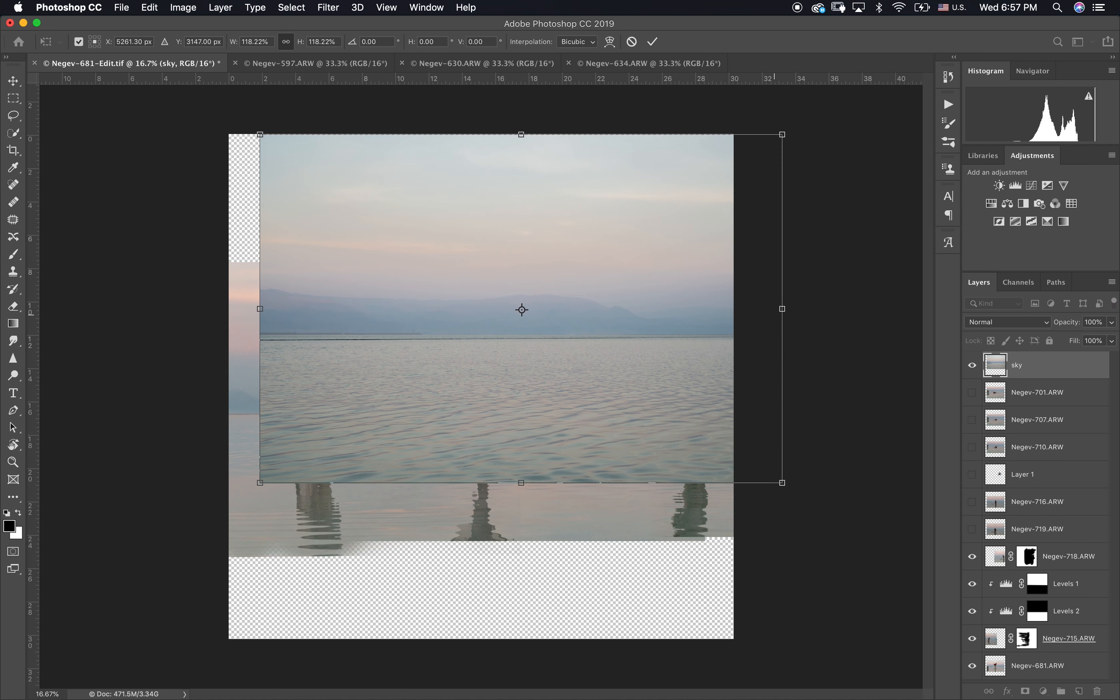
left_click_drag(259, 308, 172, 309)
mouse_move(546, 378)
left_mouse_down()
mouse_move(545, 431)
mouse_move(549, 369)
left_mouse_up()
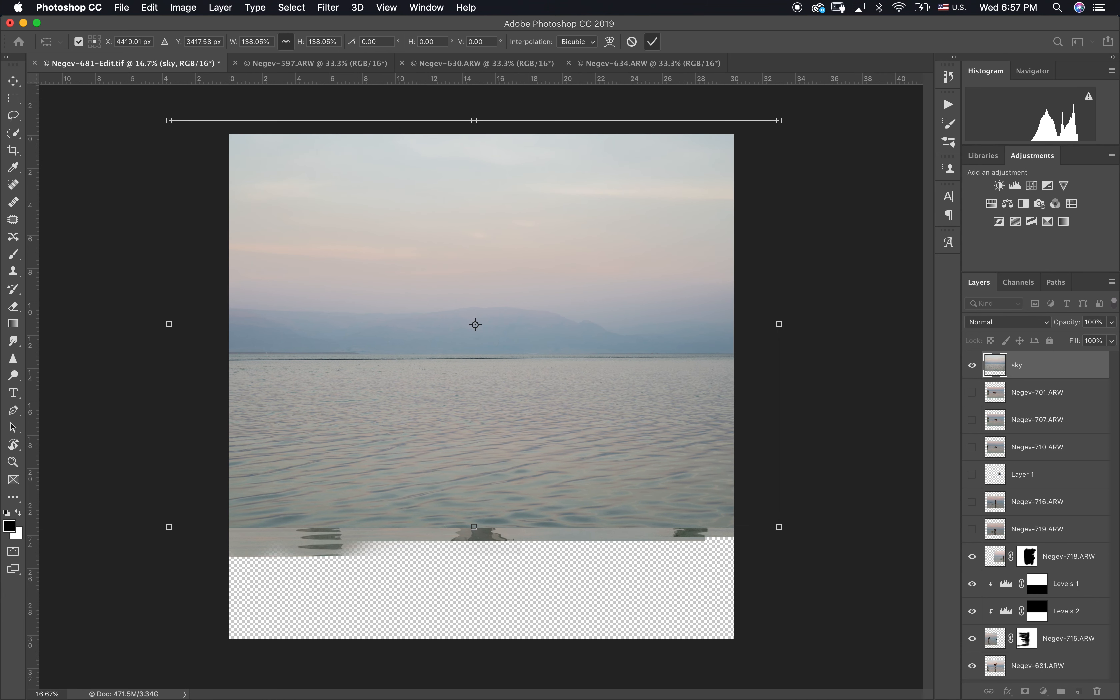
key("Return")
Step: Move the sky layer directly above Negev-718 and mask it with a black-to-white gradient that keeps only its upper sky
left_click_drag(1018, 365, 1023, 542)
left_click(1025, 690)
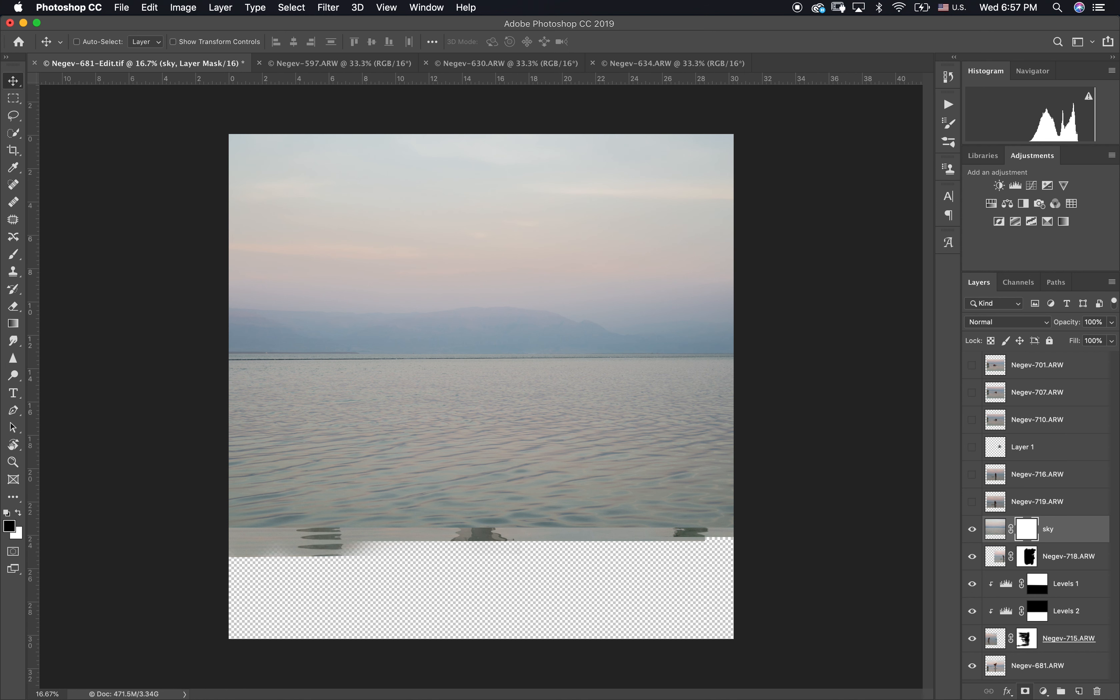
key("g")
mouse_move(513, 512)
left_mouse_down()
mouse_move(512, 312)
mouse_move(487, 269)
left_mouse_up()
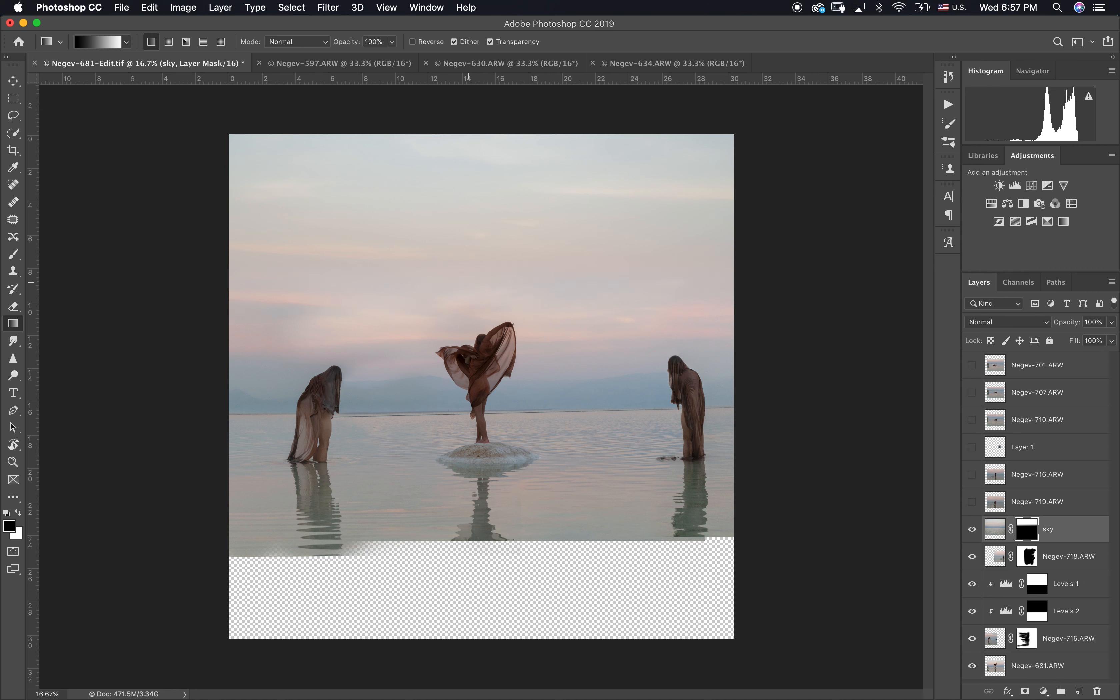
left_click_drag(468, 308, 467, 224)
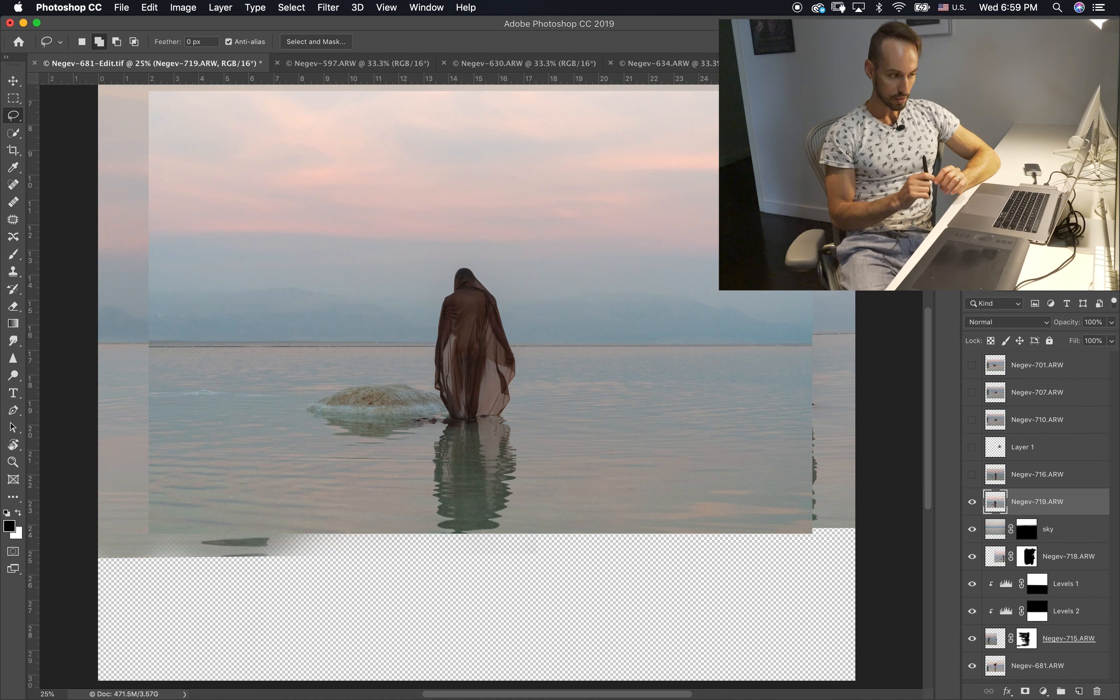
Step: Add a Curves adjustment layer above Negev-719 and shape a steep S-curve that strongly increases the contrast
left_click(1007, 232)
left_click_drag(894, 317, 871, 352)
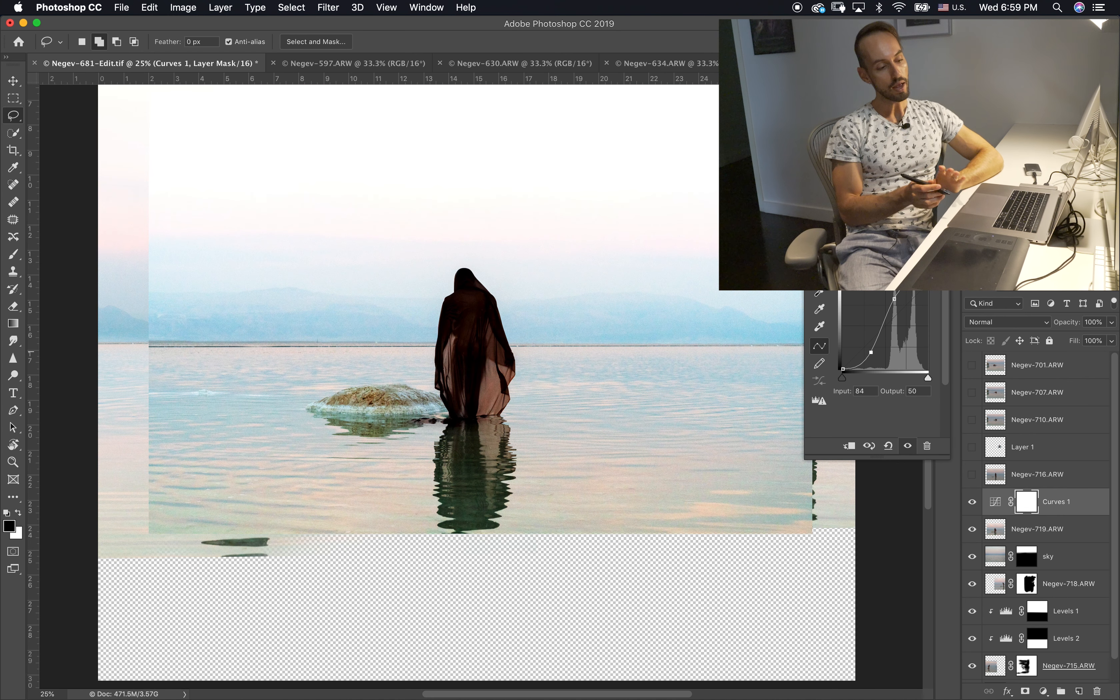
left_click_drag(894, 299, 894, 307)
left_click_drag(871, 353, 874, 361)
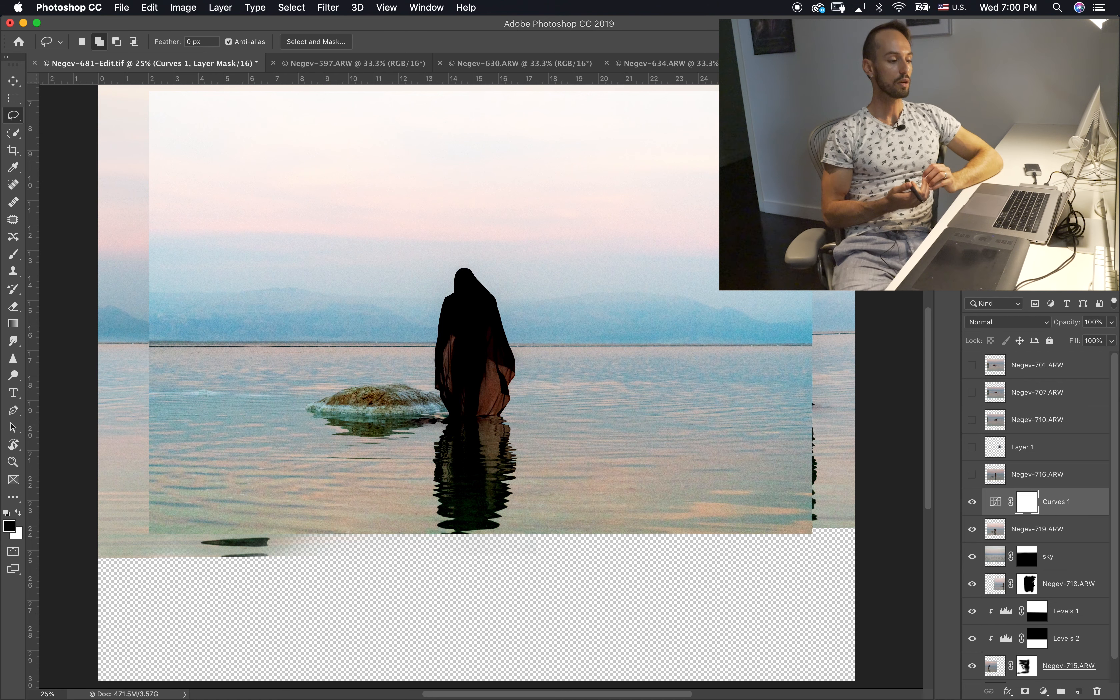
Step: Apply Color Range to the Curves 1 mask, sampling the dark veil of the central figure with a fuzziness of 100
left_click(337, 7)
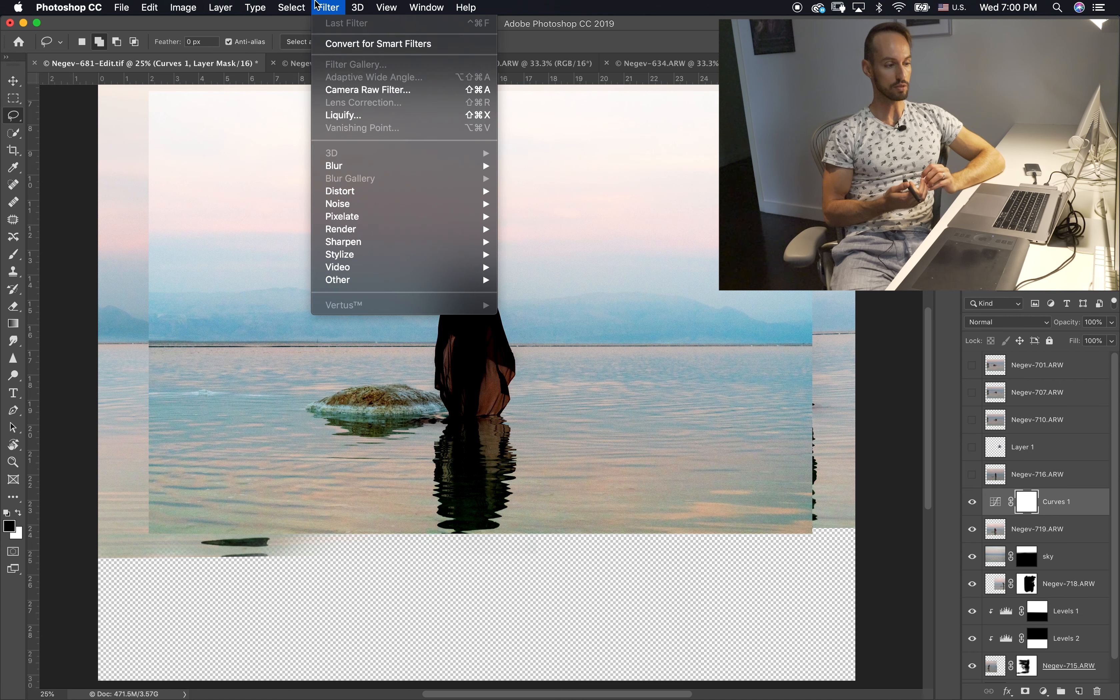
left_click(340, 145)
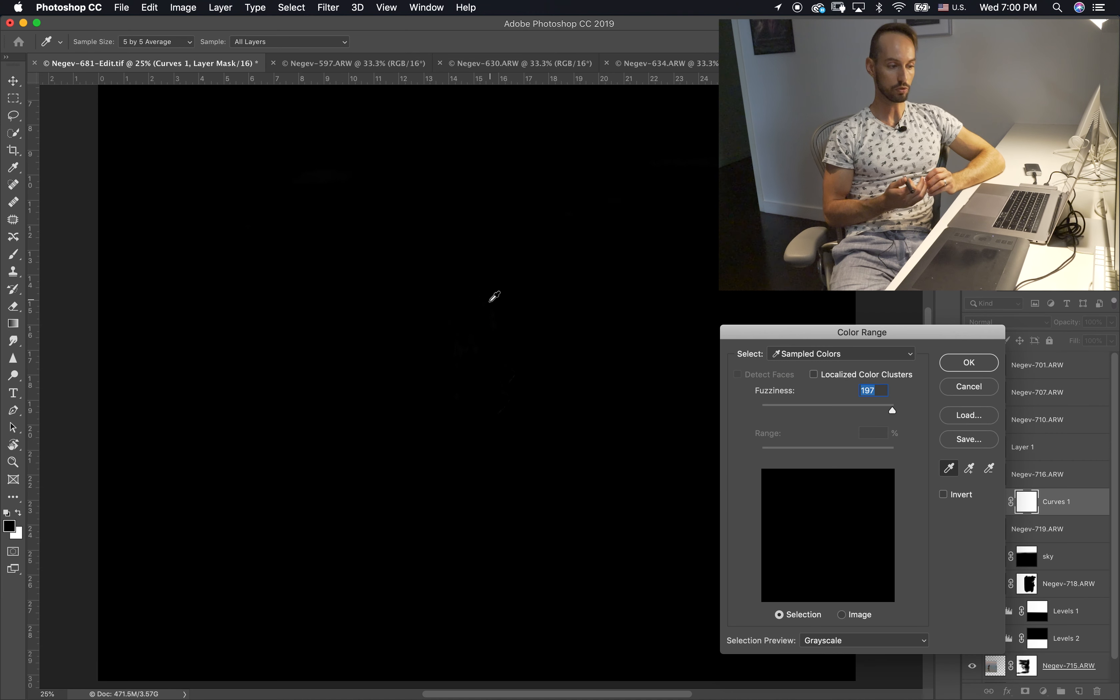
left_click(490, 302)
left_click(501, 280)
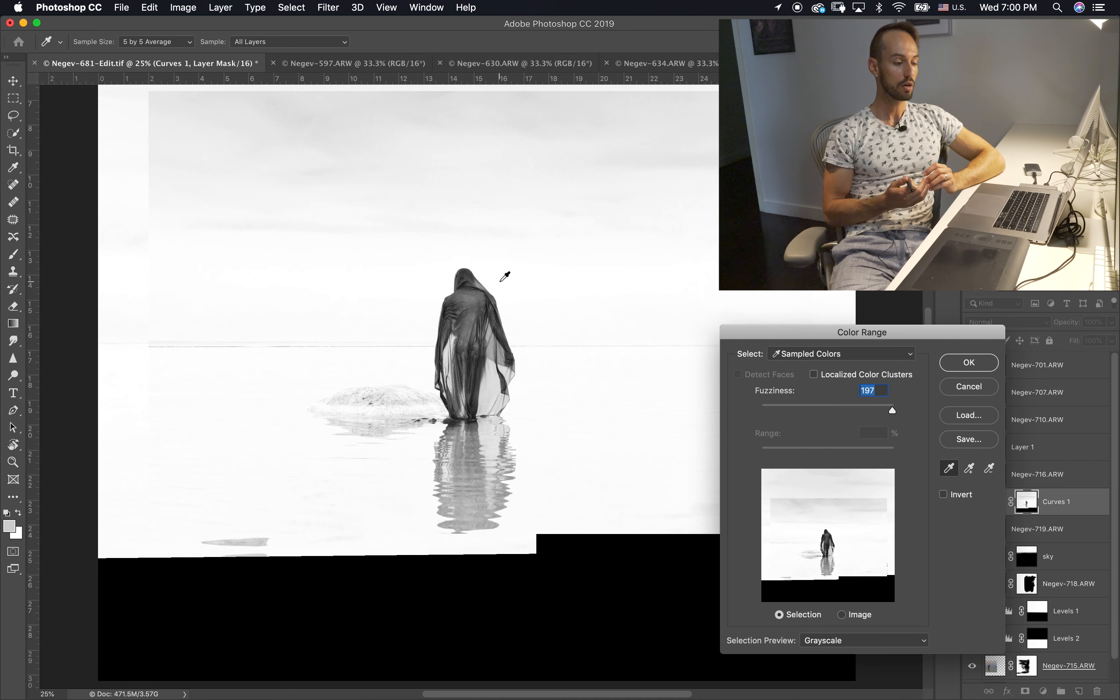
left_click(479, 334)
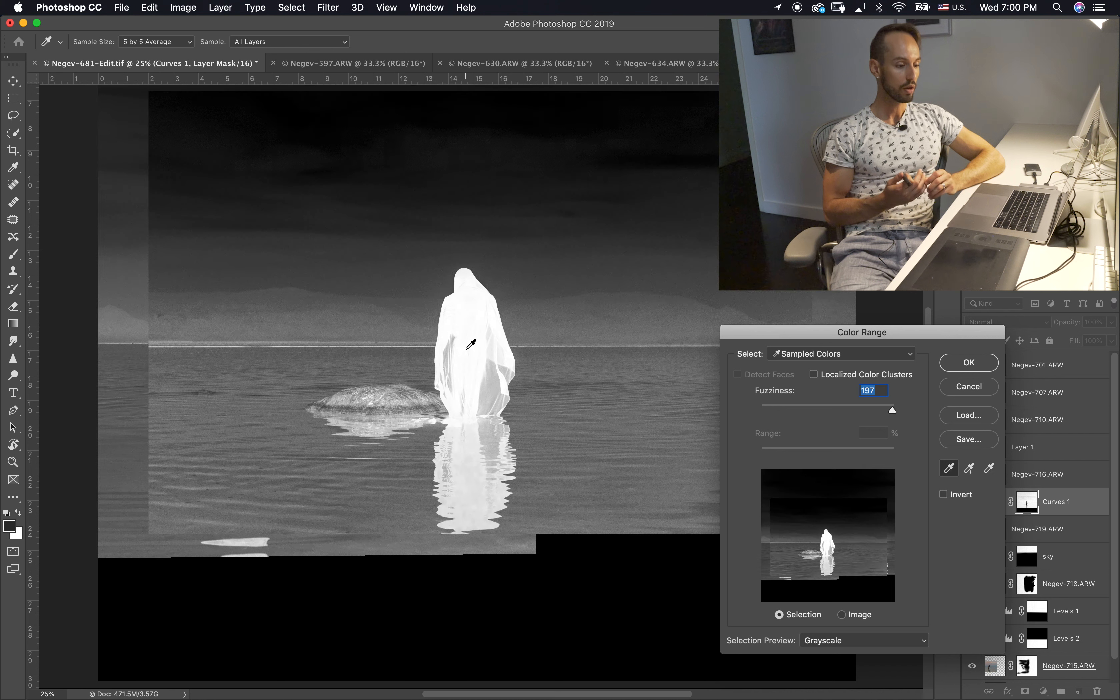
left_click(475, 311)
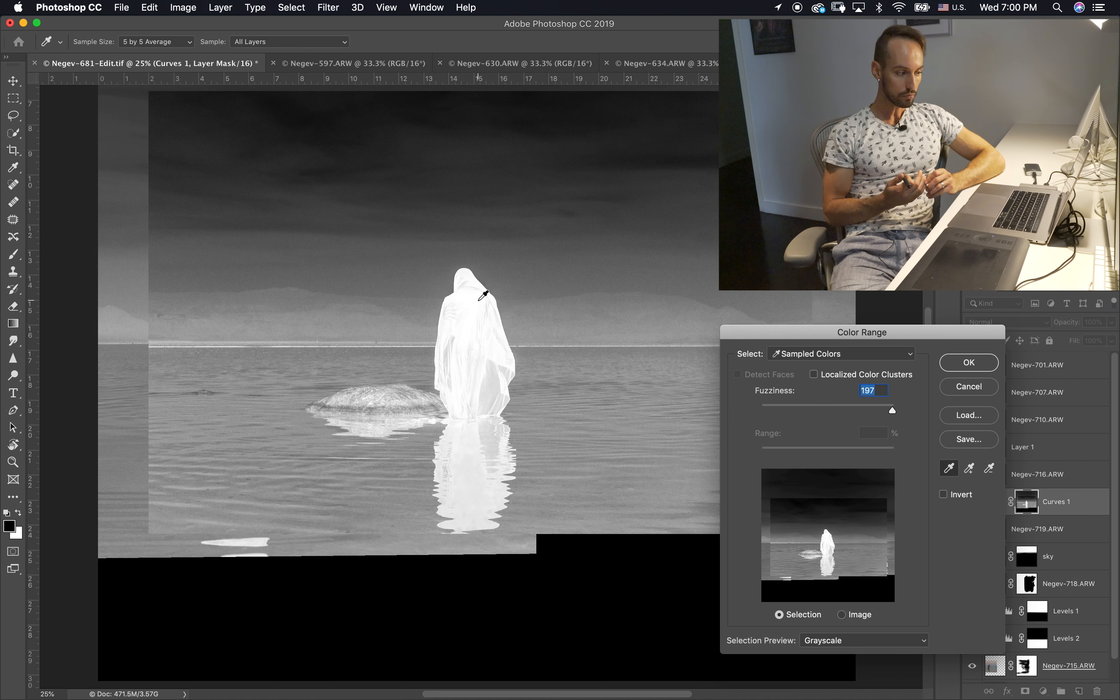
left_click_drag(884, 411, 829, 415)
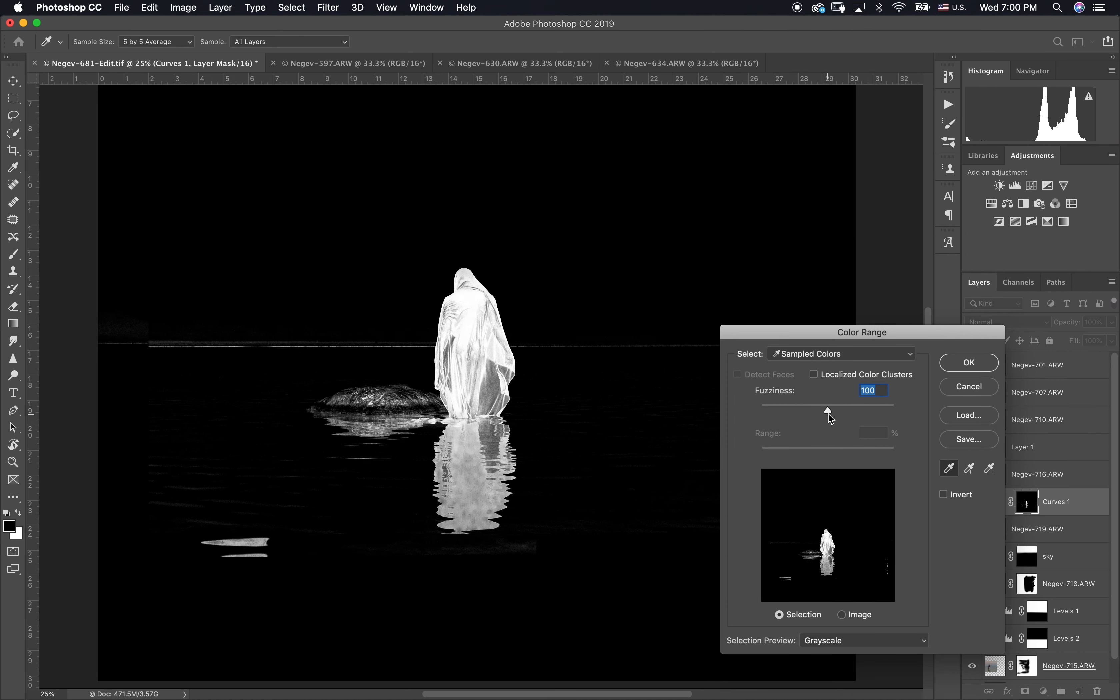
left_click(969, 366)
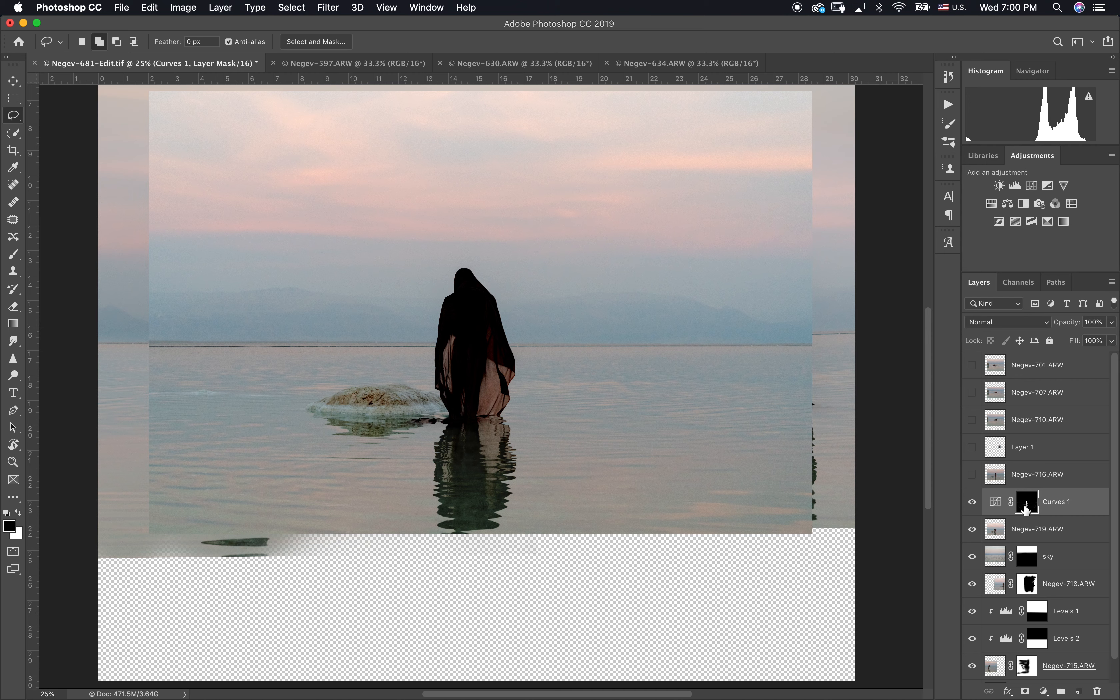
Step: Display the Curves 1 mask on its own and set the brush to Overlay mode
left_click(1026, 508, "alt")
key("b")
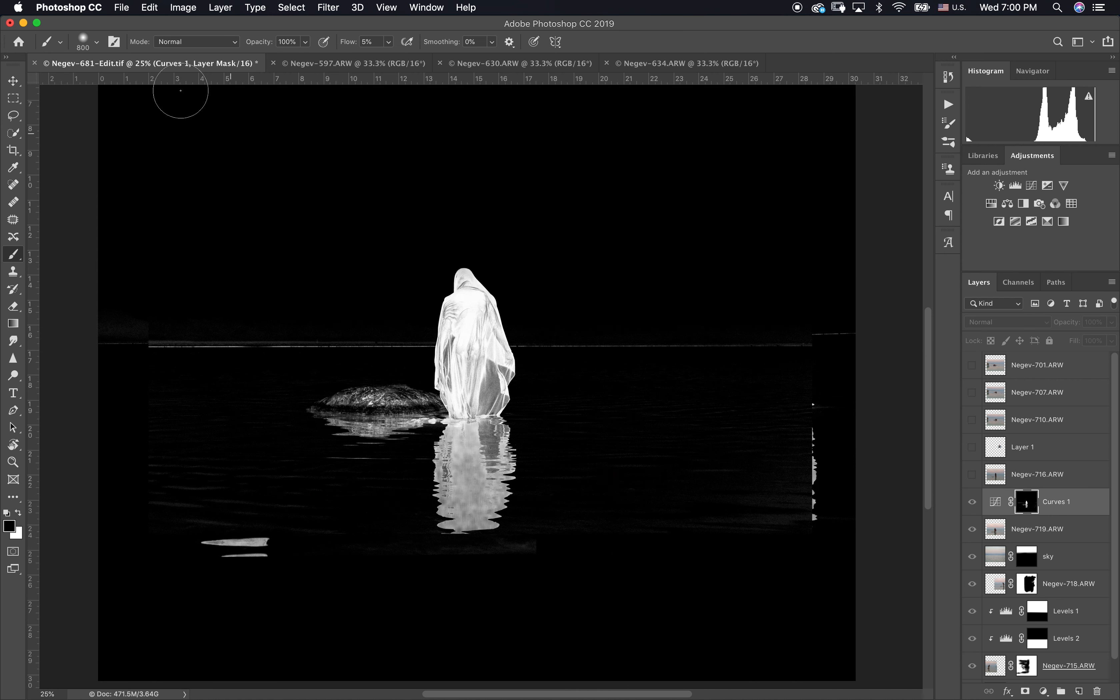
left_click(191, 44)
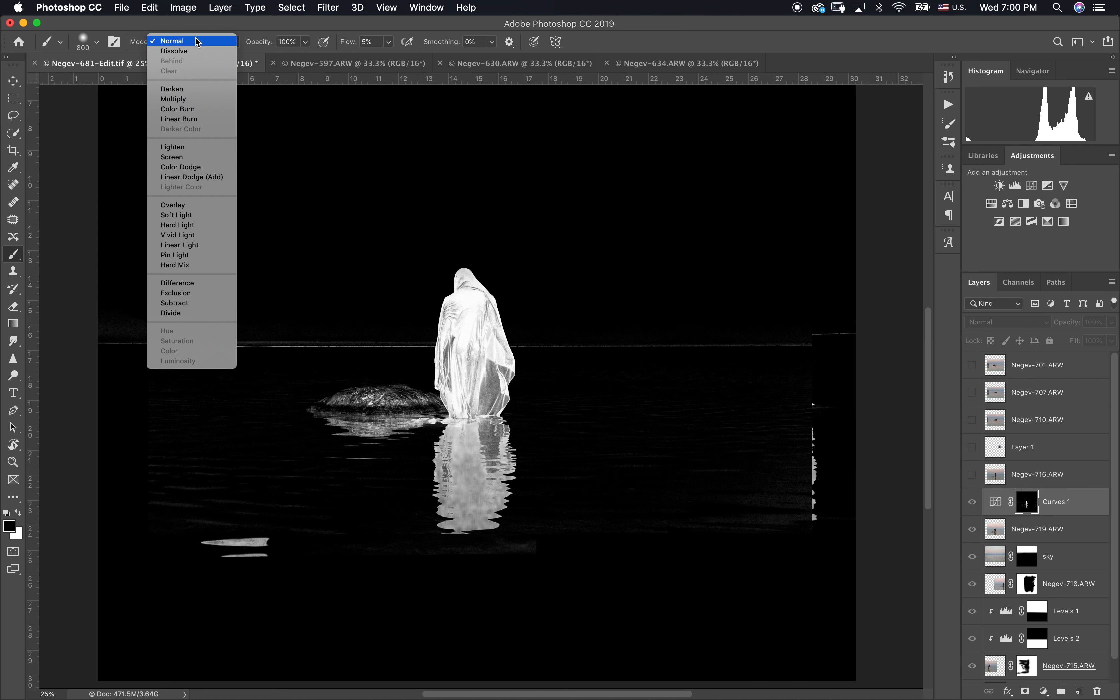
left_click(206, 205)
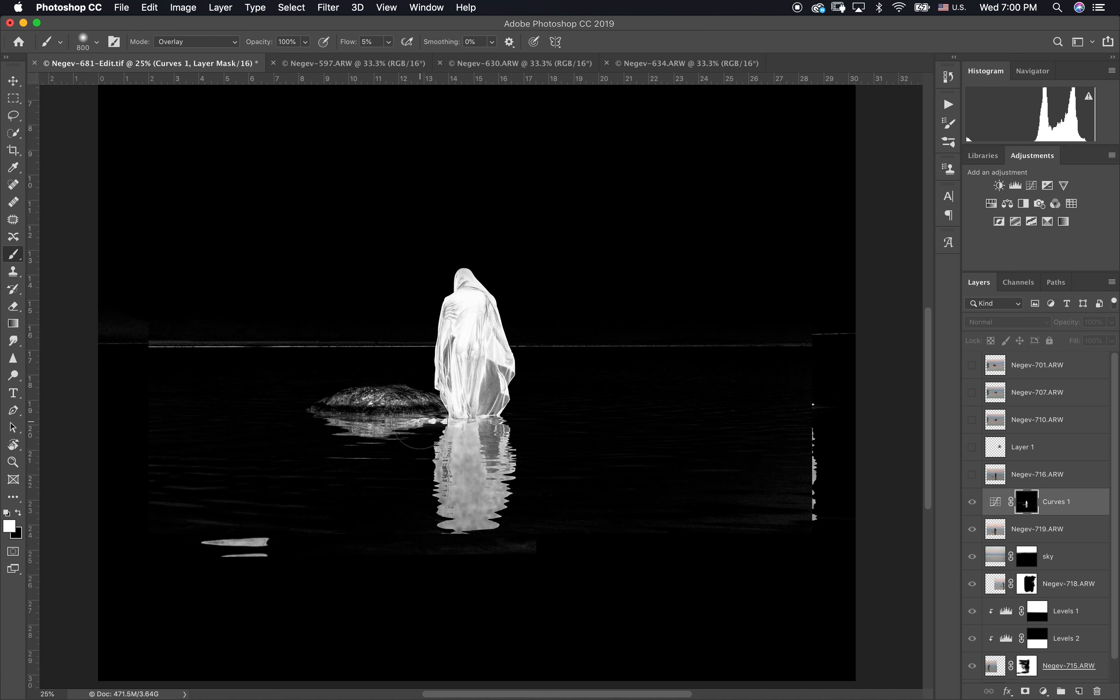
Step: Paint the figure white on the Curves 1 mask with a 300 px brush at 67% flow and blacken the horizon and rock beside it
key("bracketleft")
key("bracketleft")
key("bracketleft")
key("bracketleft")
left_click_drag(352, 45, 384, 41)
left_click(83, 41)
left_click(152, 86)
key("Return")
mouse_move(434, 320)
left_mouse_down()
mouse_move(486, 342)
mouse_move(491, 380)
mouse_move(444, 356)
mouse_move(465, 287)
mouse_move(484, 324)
mouse_move(490, 311)
mouse_move(456, 394)
left_mouse_up()
key("x")
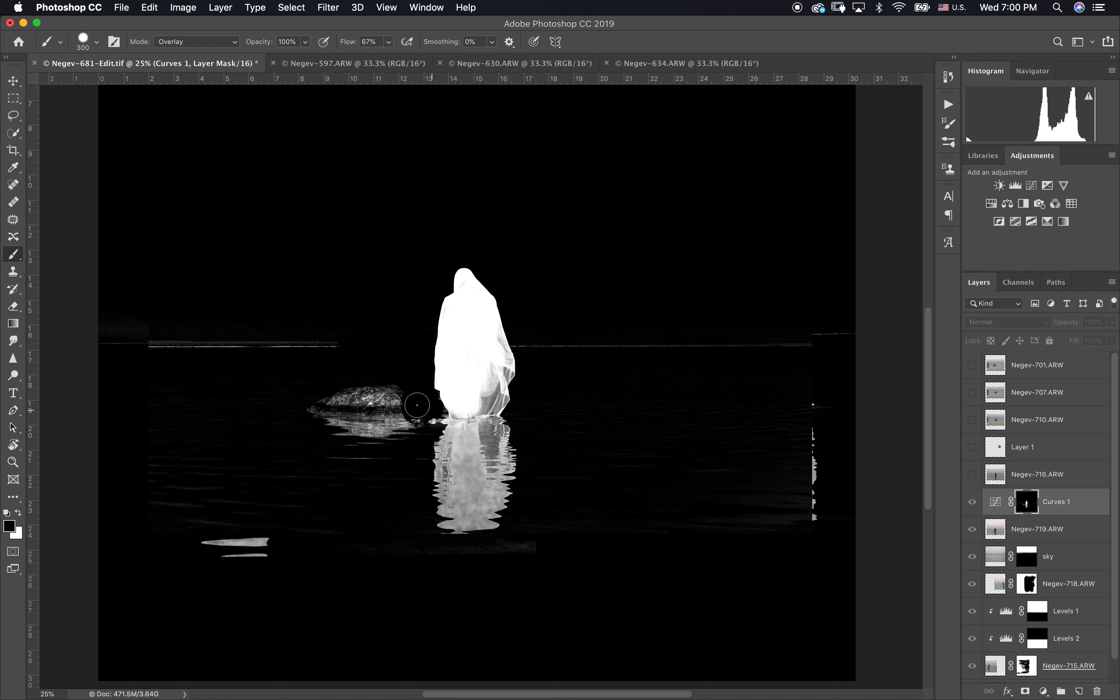
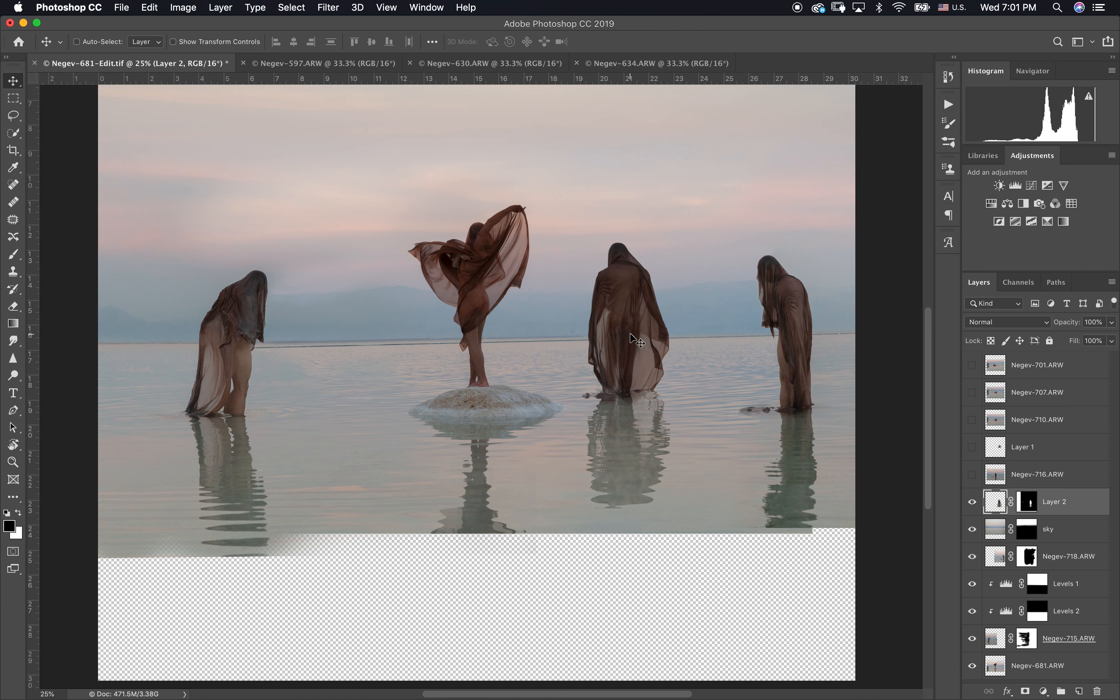
Step: Scale the Layer 2 figure to 48.71% and place it farther back near the horizon, between the central and right-hand figures
key("super+equal")
key("super+t")
left_click_drag(789, 151, 719, 270)
left_click_drag(691, 339, 705, 267)
left_click_drag(737, 205, 672, 285)
left_click_drag(663, 330, 690, 294)
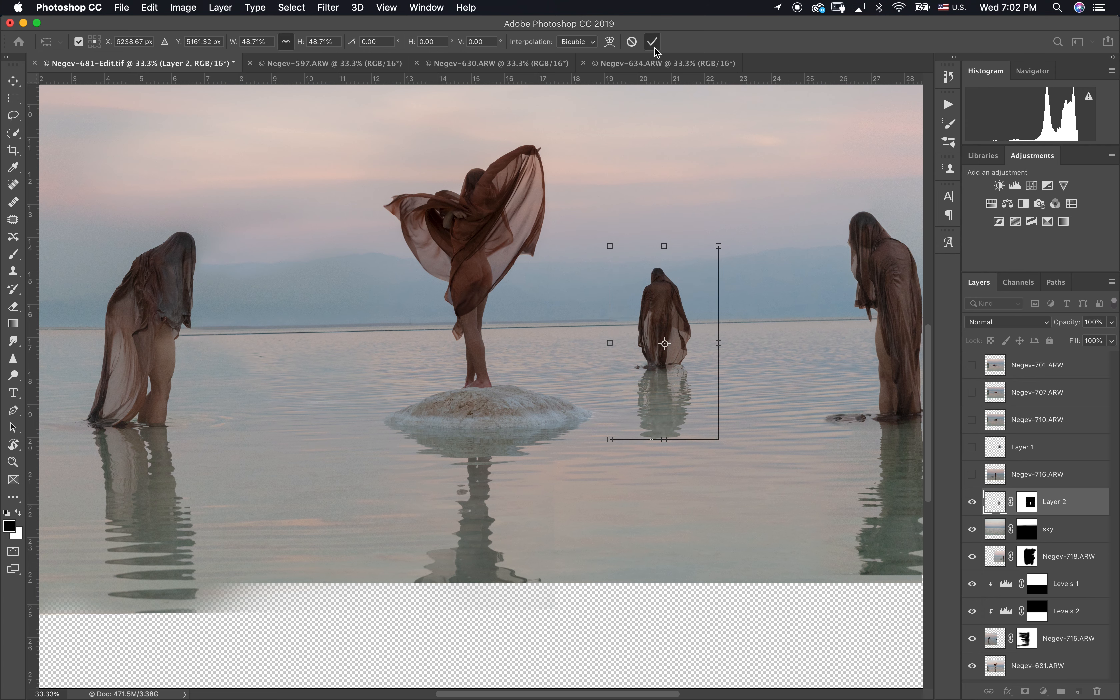
scroll(680, 203, "right", 5)
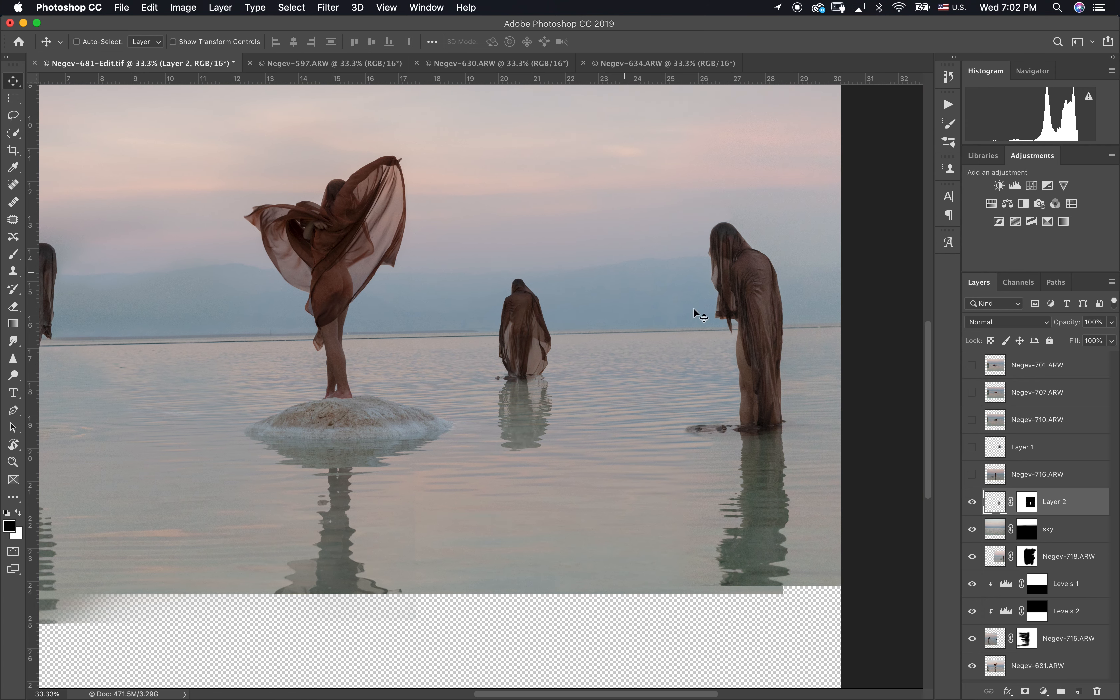
left_click(1027, 504)
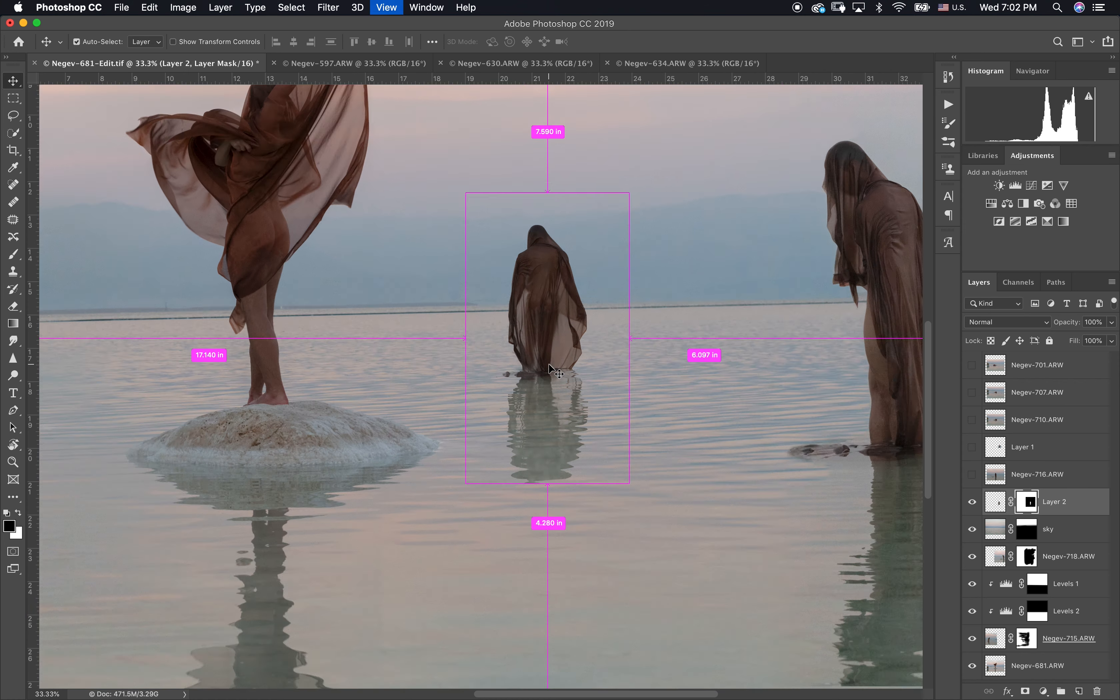
key("super+1")
scroll(550, 369, "up", 3)
scroll(550, 368, "up", 3)
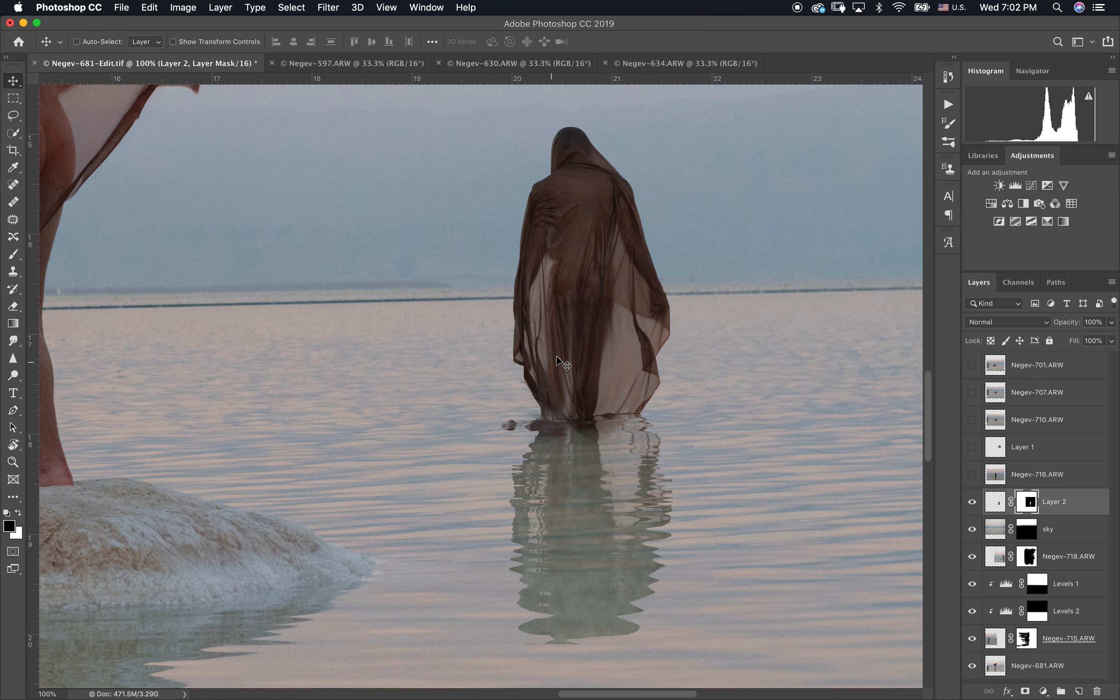
Step: Apply a slight Gaussian Blur with a radius below 1 pixel to the image of Layer 2
key("super+minus")
key("super+minus")
left_click(987, 502)
key("super+equal")
scroll(498, 385, "up", 6)
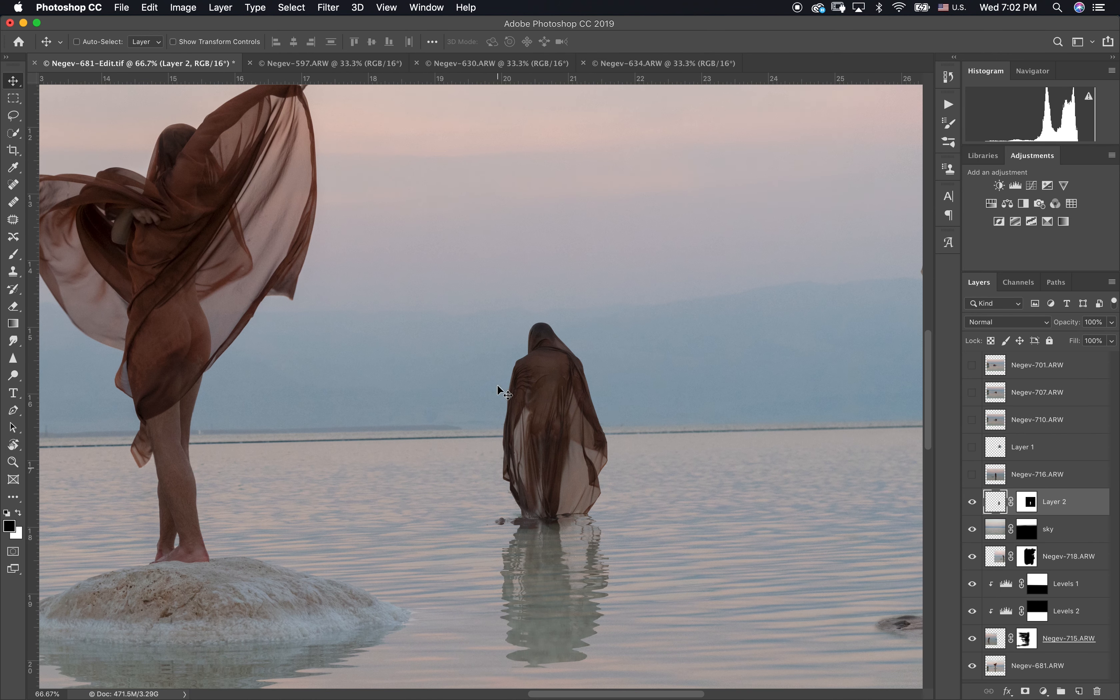
left_click(328, 7)
mouse_move(350, 165)
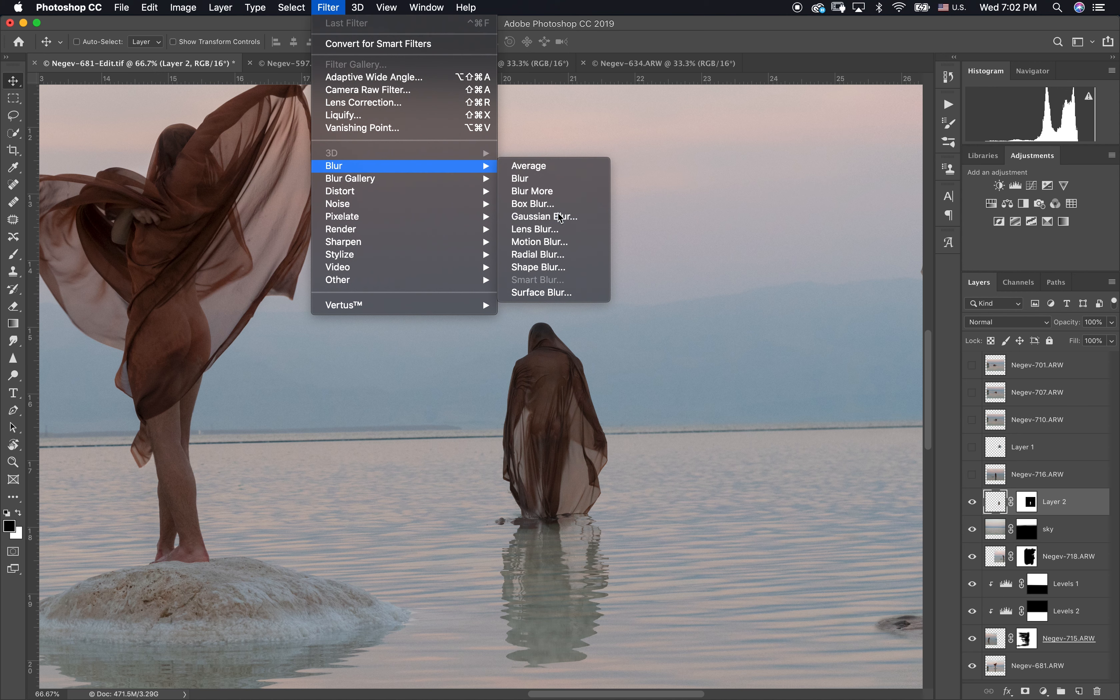
left_click(533, 217)
left_click_drag(909, 329, 892, 330)
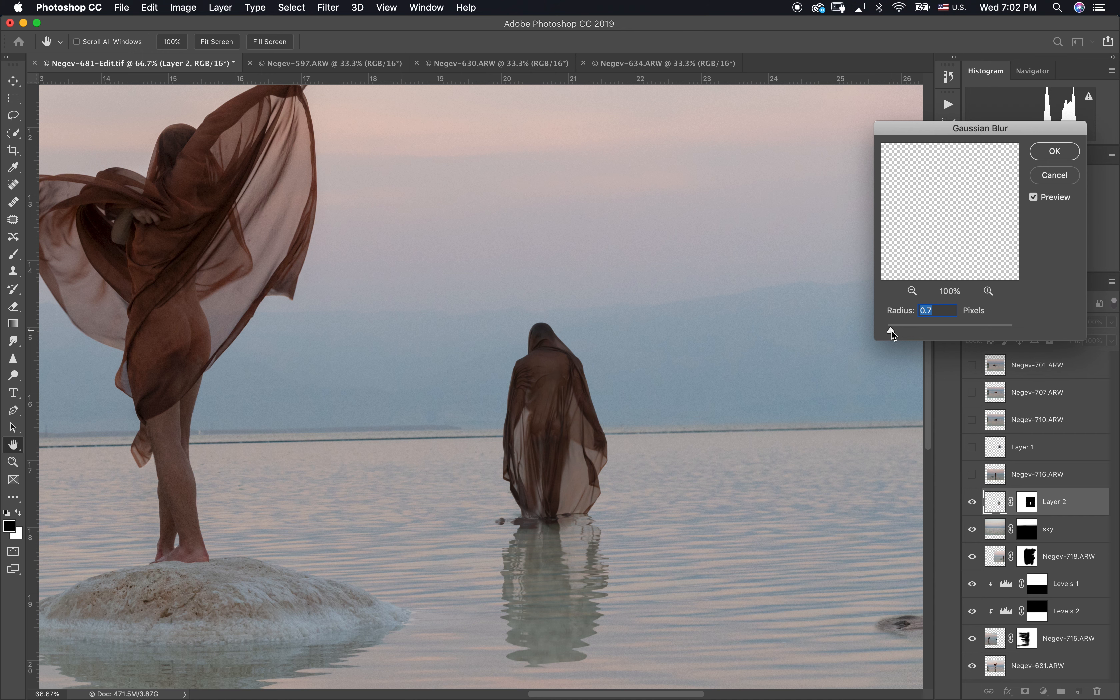
key("Down")
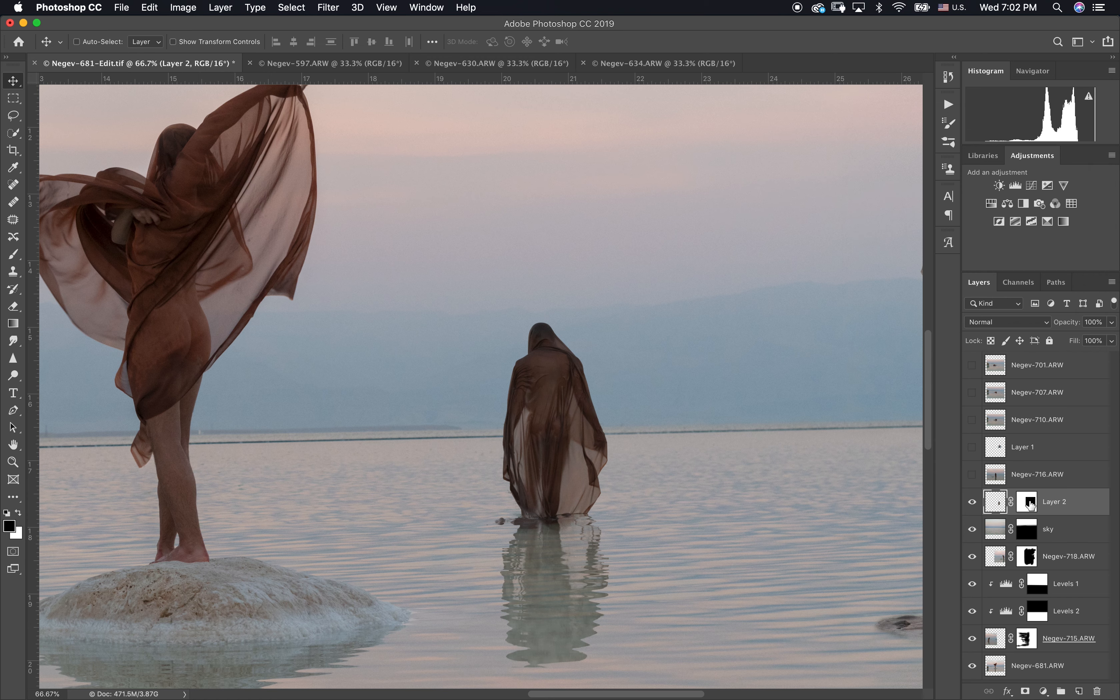
Step: Show the Negev-716 layer and brighten it with Levels, using a white input level of 233
key("super+minus")
key("super+minus")
key("super+minus")
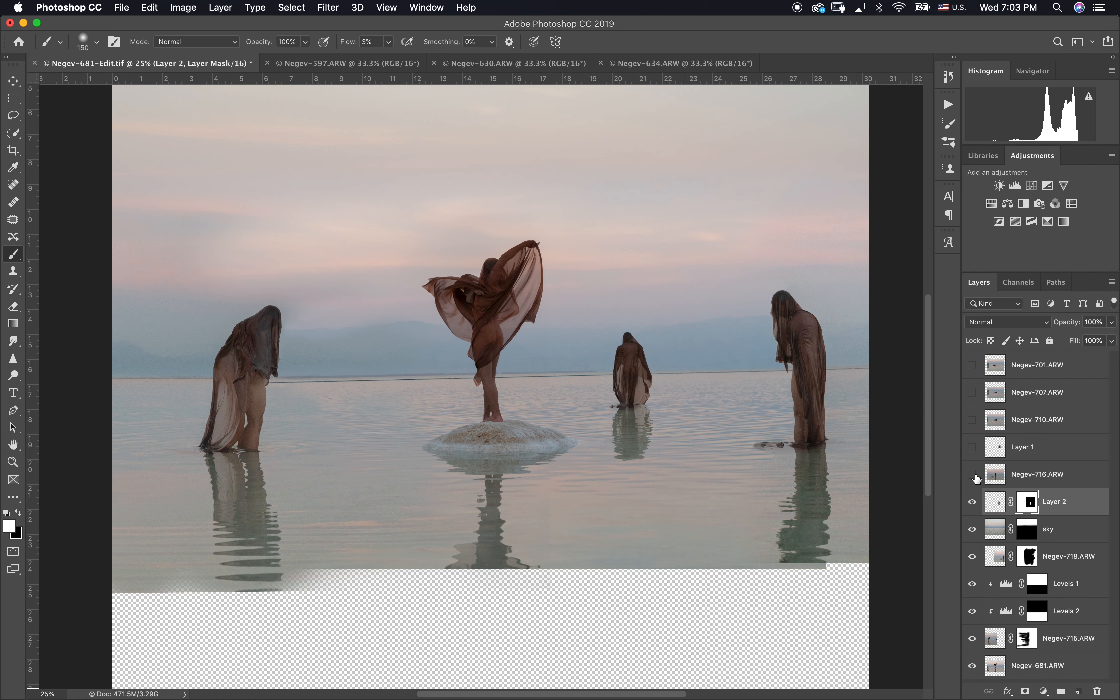
left_click(973, 474)
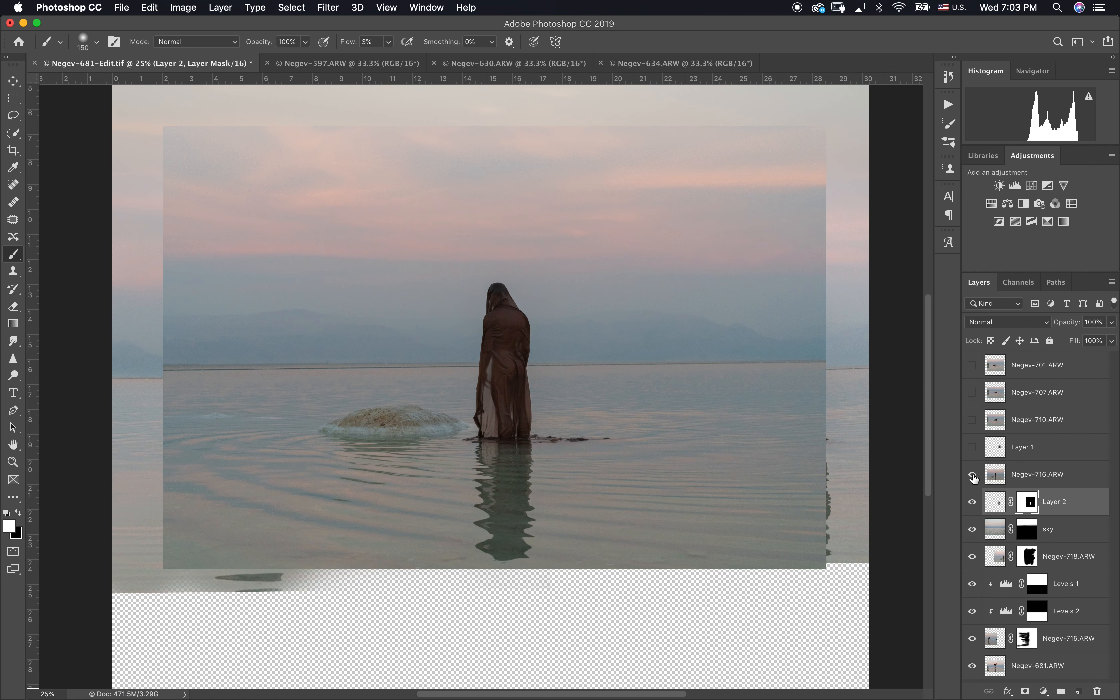
left_click(993, 480)
key("super+l")
left_click_drag(1029, 414, 1013, 415)
left_click(1080, 291)
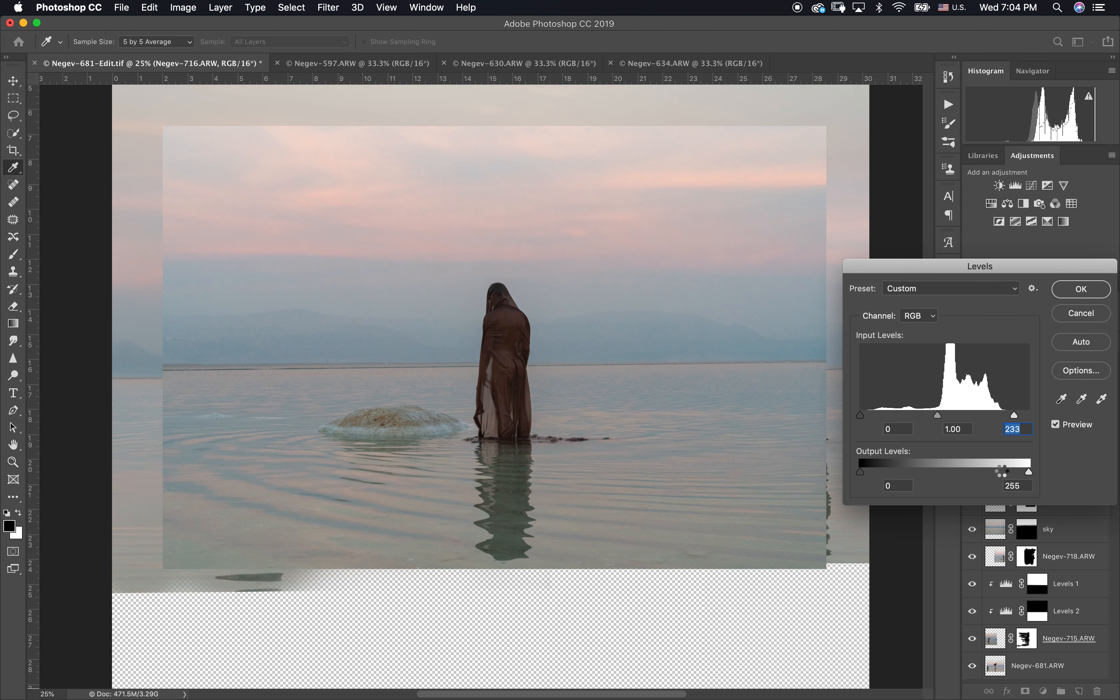
Step: Add a Curves adjustment above Negev-716 and shape a steep S-curve, lowering the shadow point at input 98 to output 48
left_click(1032, 185)
left_click_drag(897, 314, 875, 353)
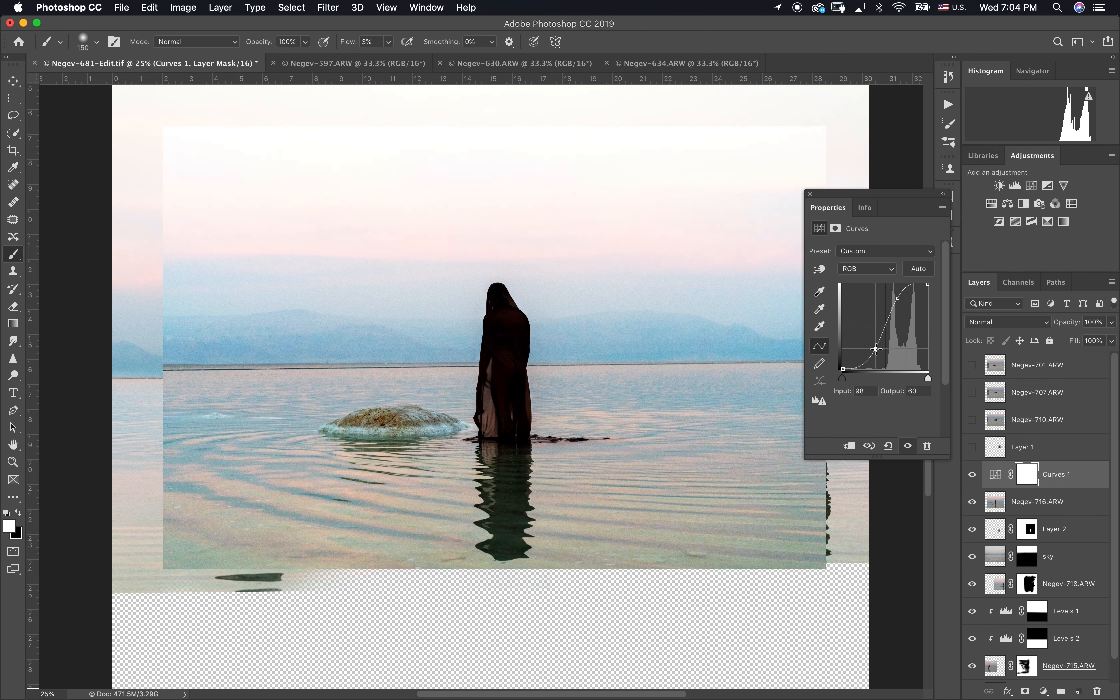
left_click(328, 7)
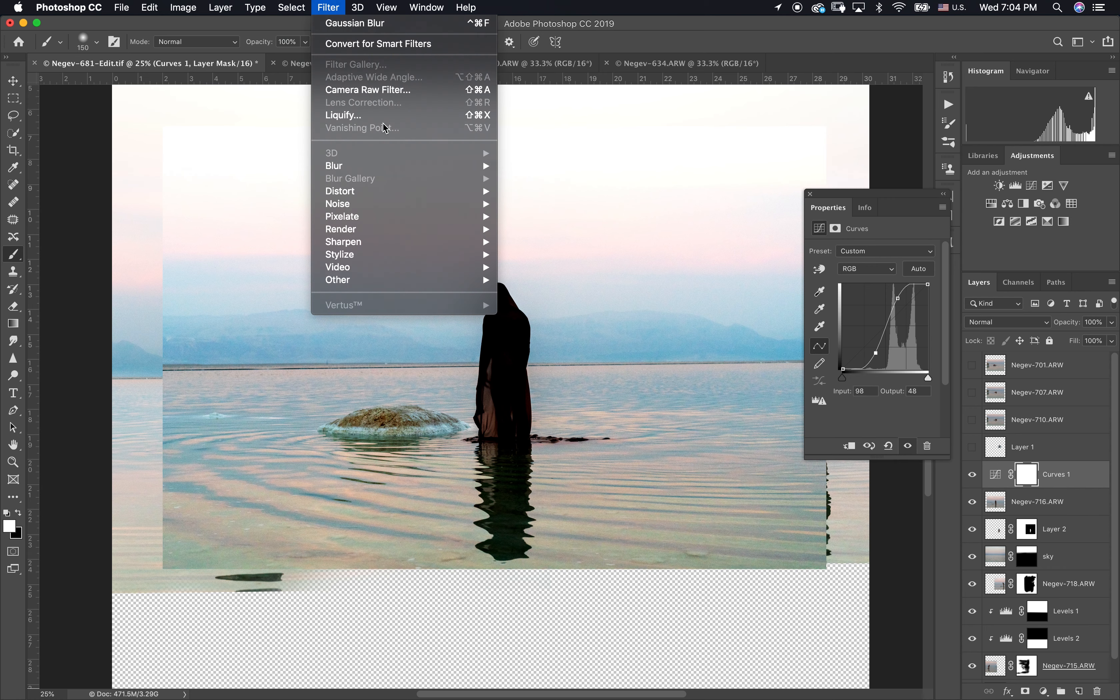
left_click(335, 7)
left_click(810, 194)
Step: Apply Color Range to the Curves 1 mask with a fuzziness of 96 to isolate the veiled figure, and display the mask alone
left_click(328, 7)
mouse_move(296, 7)
left_click(331, 141)
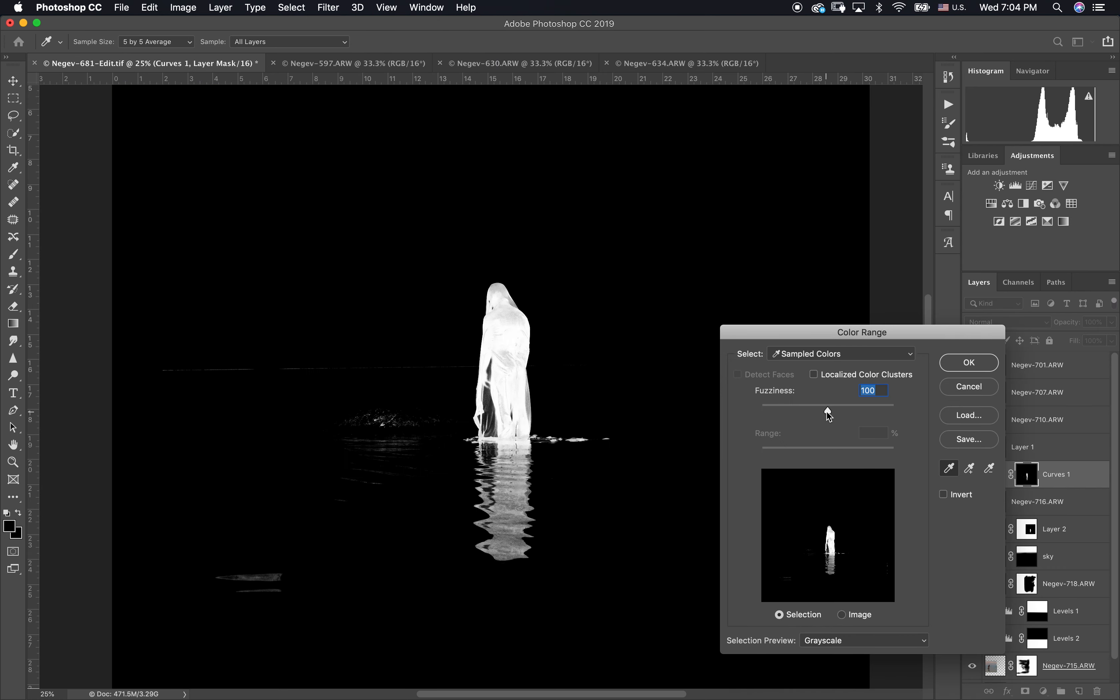
left_click_drag(828, 416, 826, 408)
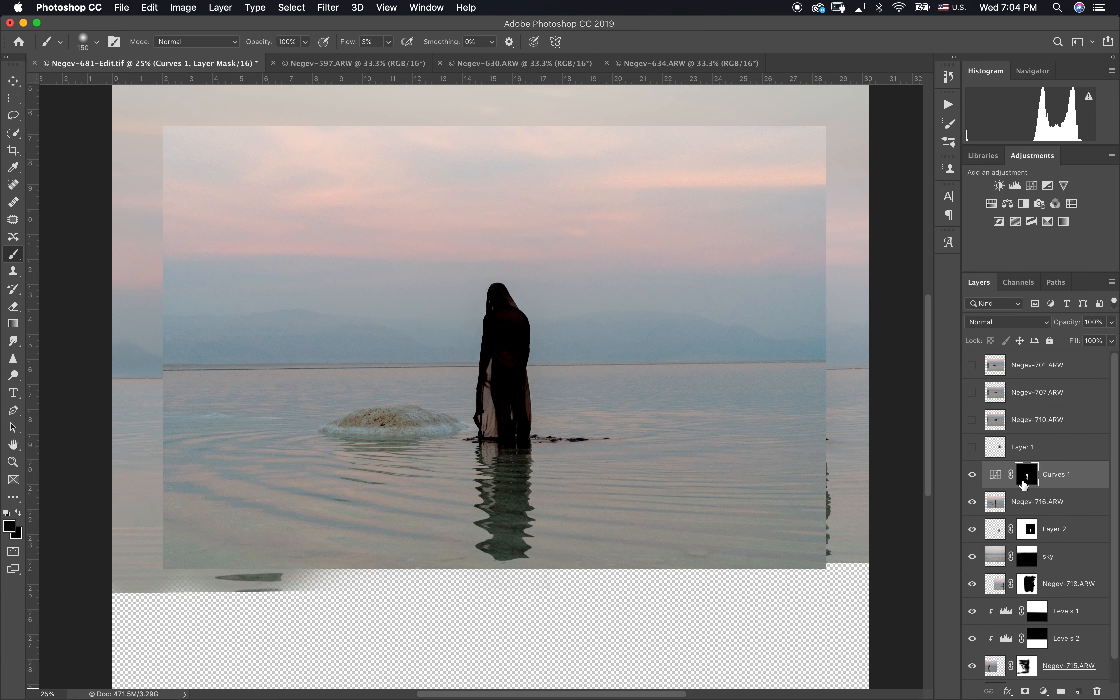
left_click(1022, 481, "alt")
left_click(289, 5)
left_click(346, 142)
left_click(959, 383)
Step: Set the brush to Overlay mode with 91% flow and 92% hardness
left_click(171, 42)
left_click(196, 205)
left_click_drag(350, 44, 405, 50)
left_click(82, 43)
left_click_drag(77, 113, 150, 114)
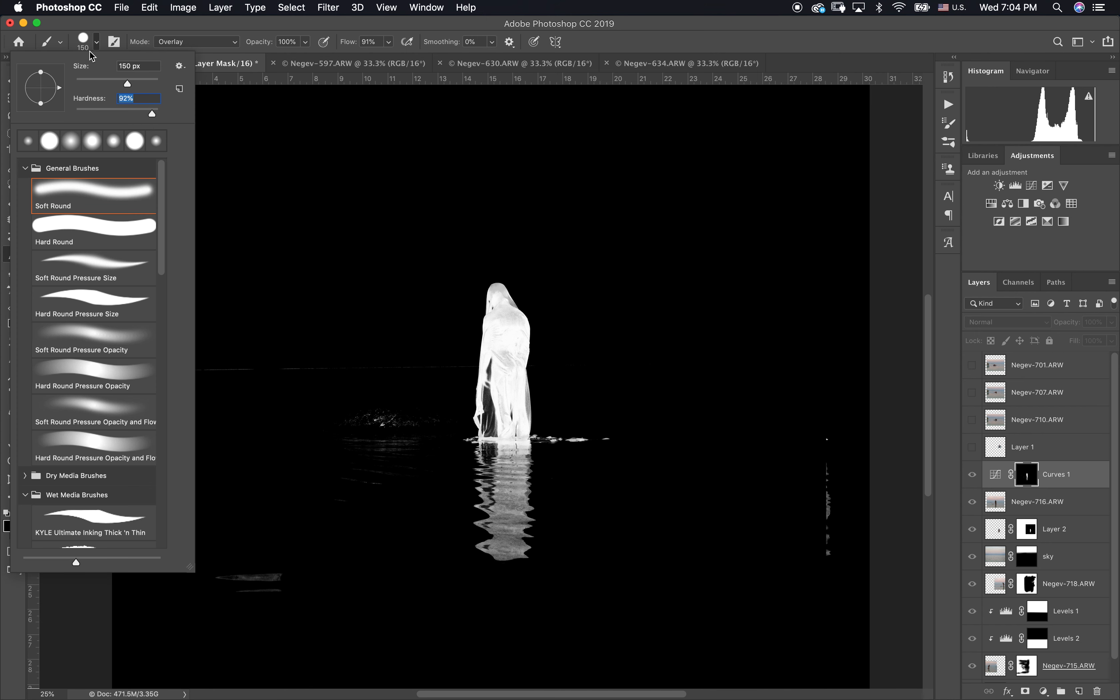
left_click(91, 45)
Step: Paint the veiled figure solid white on the Curves 1 mask with the 150 px brush, from the head down to the waterline
scroll(506, 406, "up", 2)
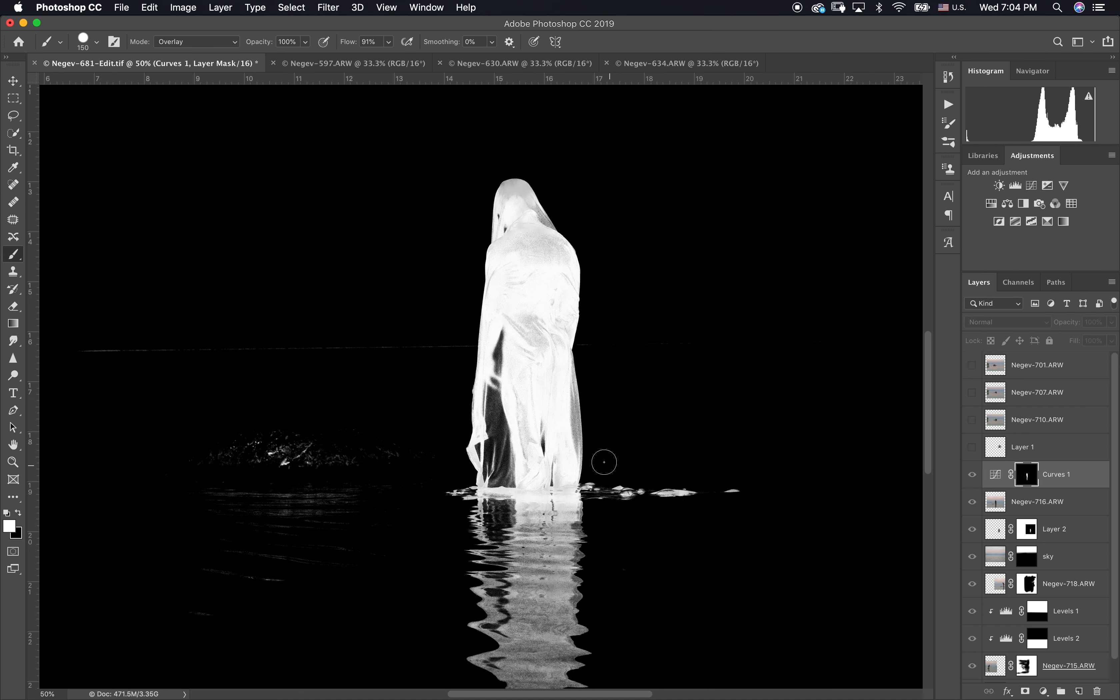
mouse_move(527, 350)
left_mouse_down()
mouse_move(557, 331)
mouse_move(557, 260)
mouse_move(510, 271)
mouse_move(503, 224)
left_mouse_up()
mouse_move(515, 176)
left_mouse_down()
mouse_move(572, 259)
mouse_move(562, 444)
mouse_move(500, 426)
mouse_move(505, 345)
mouse_move(498, 463)
mouse_move(499, 260)
left_mouse_up()
key("x")
key("x")
left_click_drag(561, 402, 556, 468)
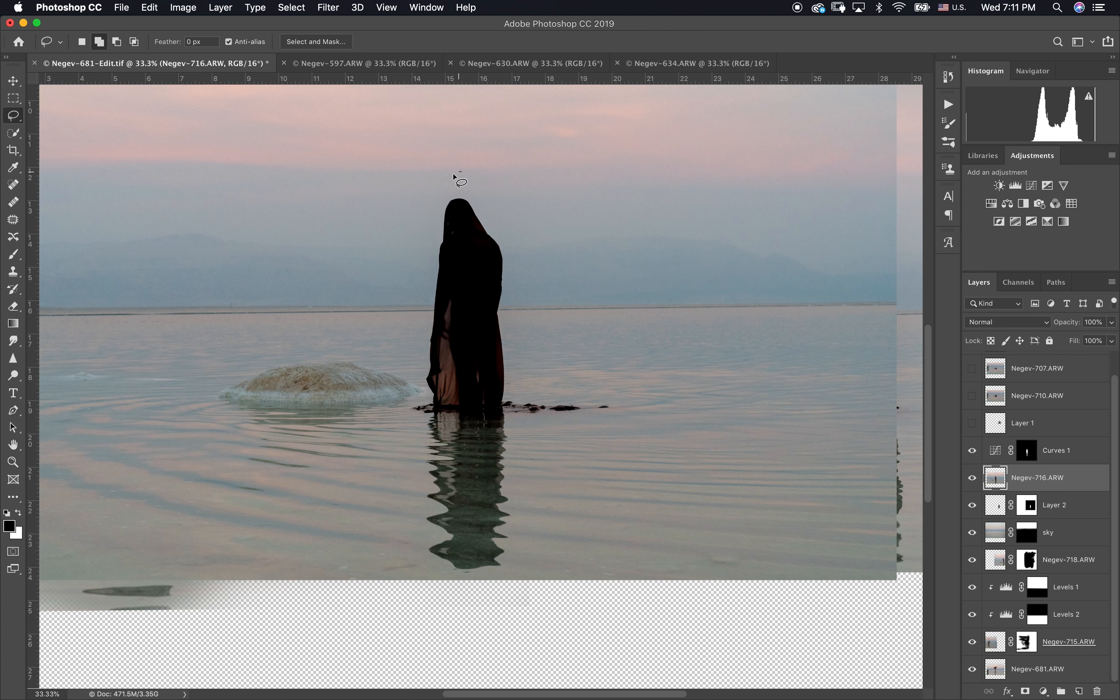
Step: Copy the lassoed figure with its reflection from Negev-716 to a new layer and delete the Negev-716 layer
mouse_move(460, 172)
left_mouse_down()
mouse_move(388, 532)
mouse_move(608, 425)
mouse_move(492, 179)
mouse_move(446, 176)
left_mouse_up()
key("super+j")
left_click(995, 502)
key("Delete")
left_click(999, 481)
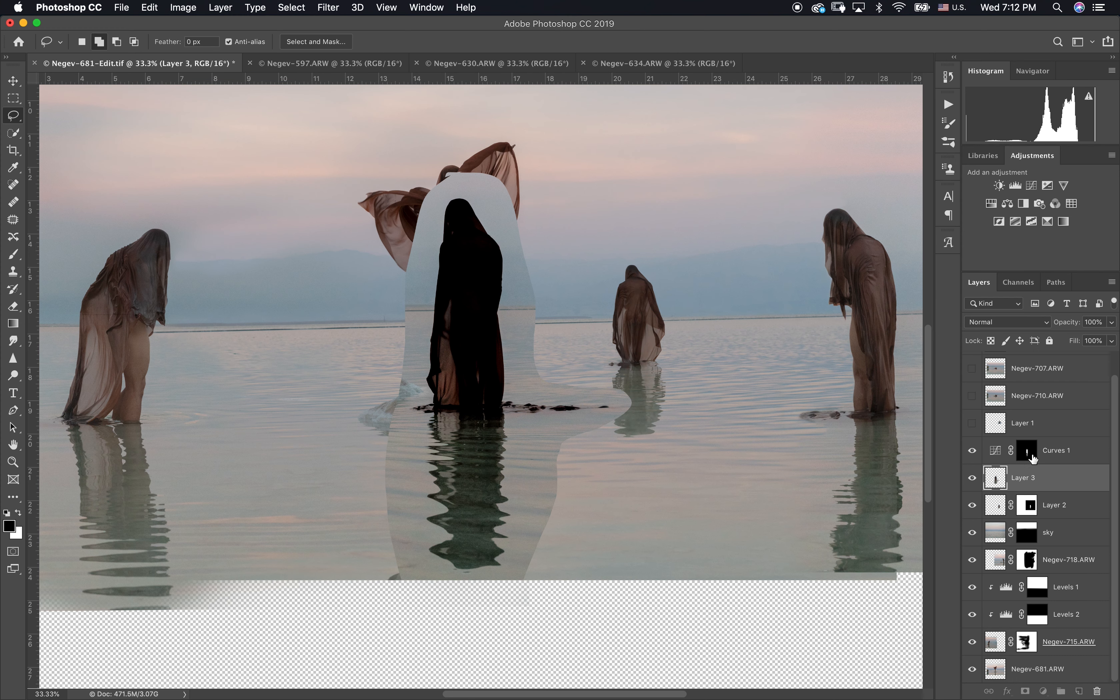
Step: Copy the Curves 1 mask onto Layer 3, hide Curves 1 and refill its mask with white
left_click(1030, 459)
left_click_drag(1030, 458, 1027, 481)
left_click(976, 451)
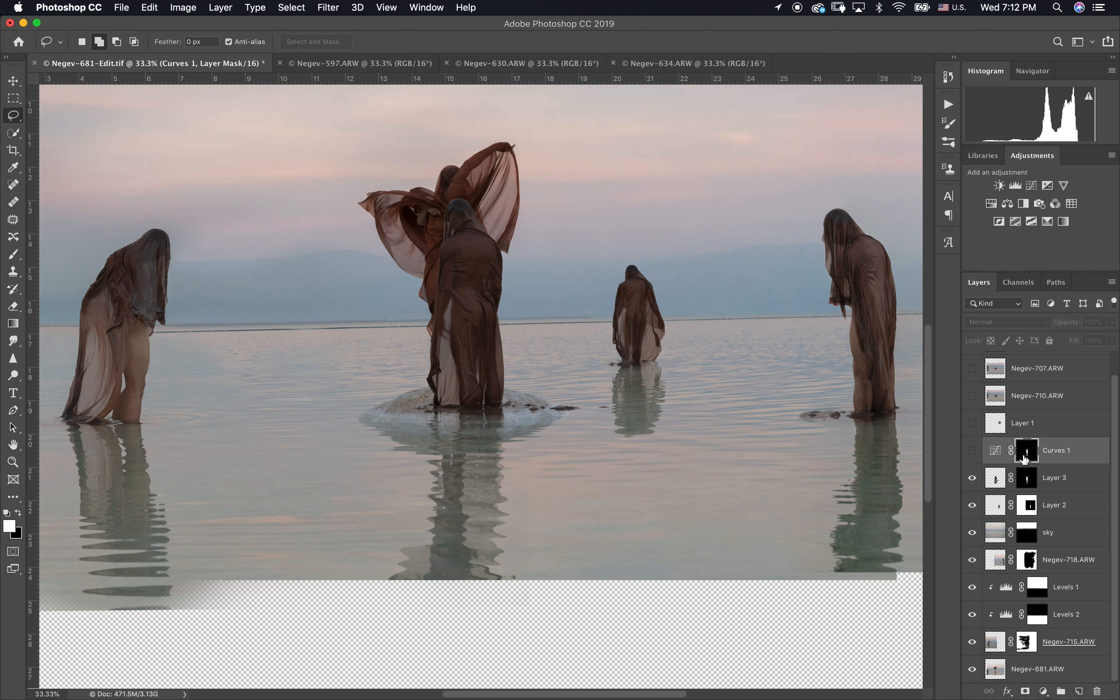
key("alt+Delete")
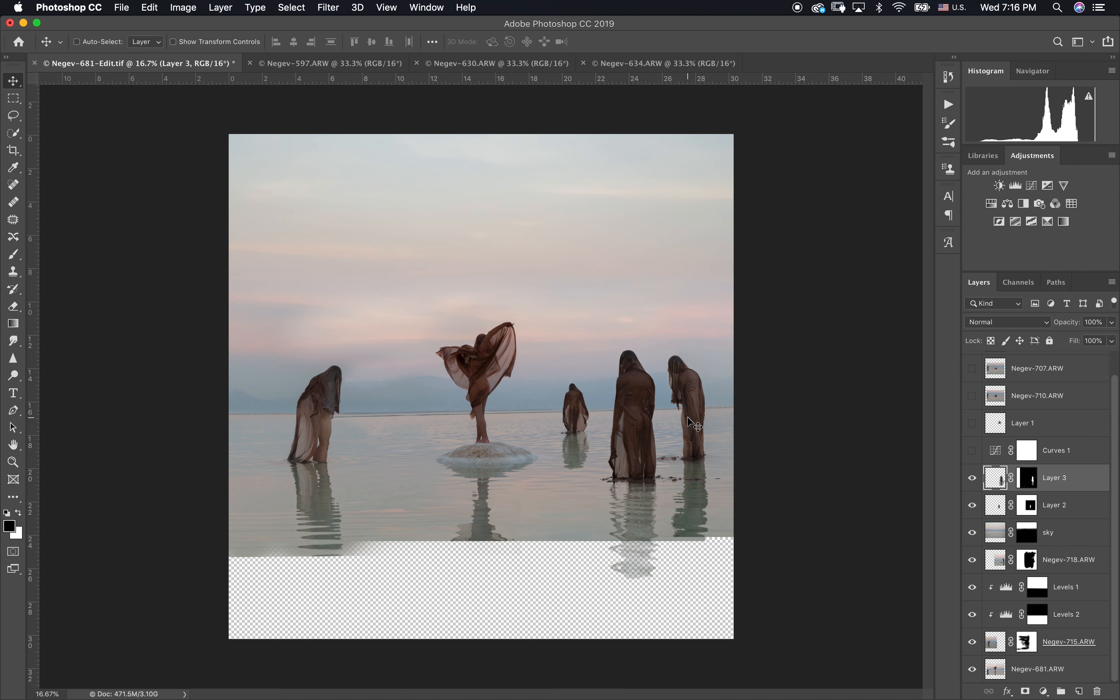
Step: Enlarge the Layer 3 figure to 113.12% and place it in the foreground water between the small distant figure and the right-hand figure
left_click_drag(678, 437, 661, 512)
key("ctrl+t")
left_click_drag(733, 513, 752, 510)
left_click_drag(697, 503, 689, 507)
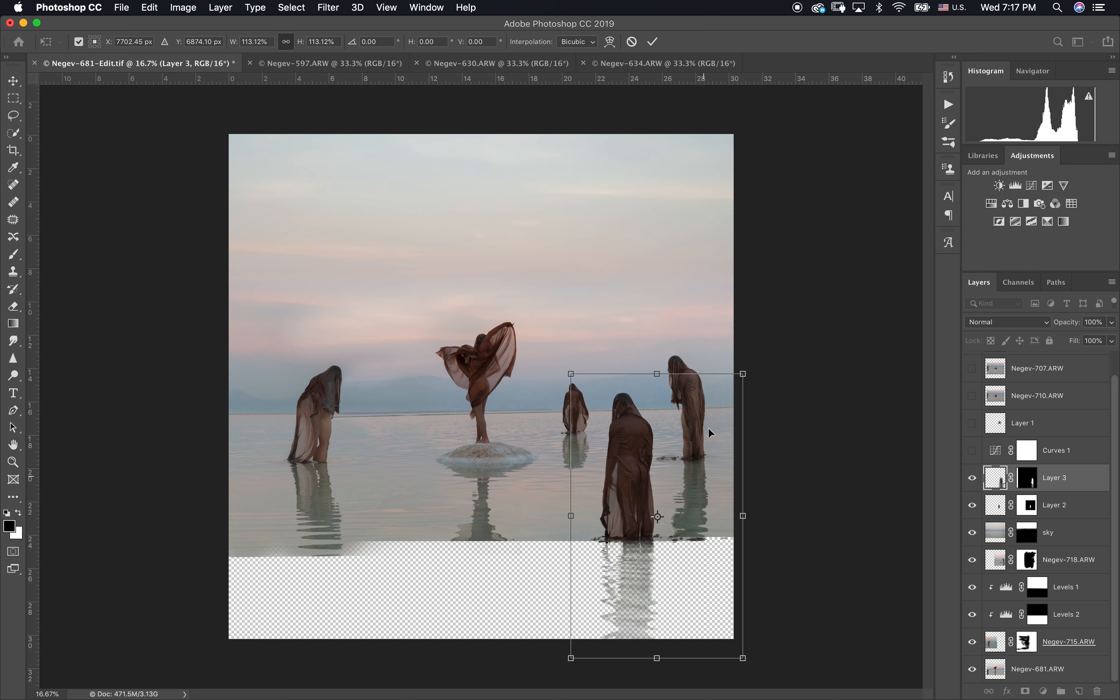
key("Return")
key("super+0")
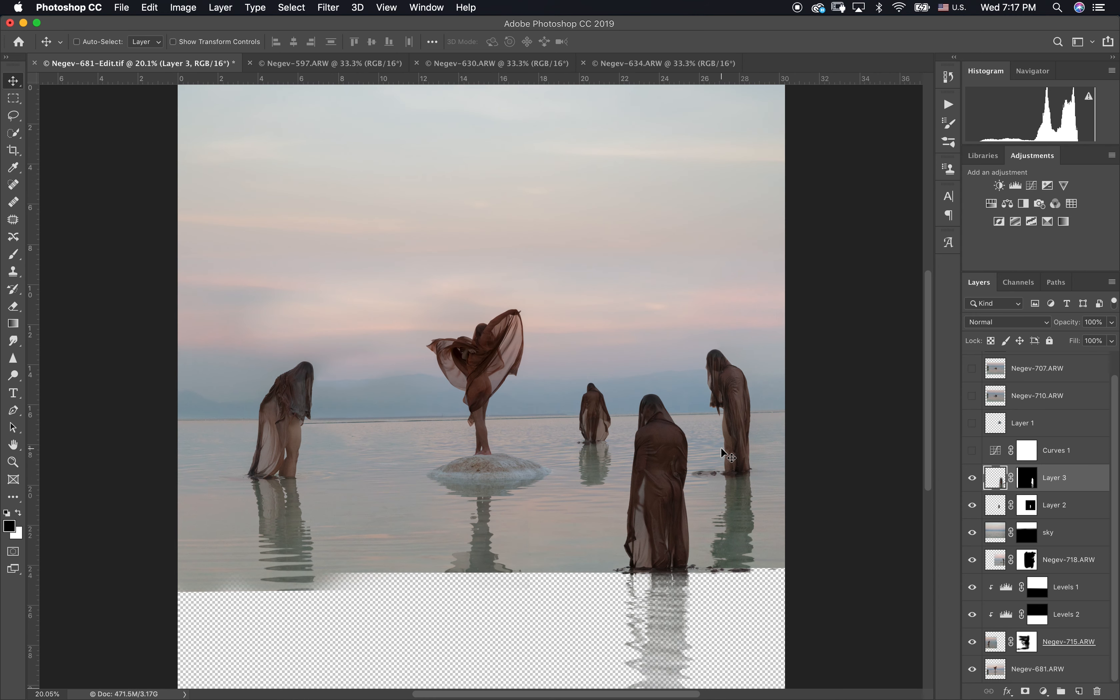
left_click_drag(670, 484, 654, 474)
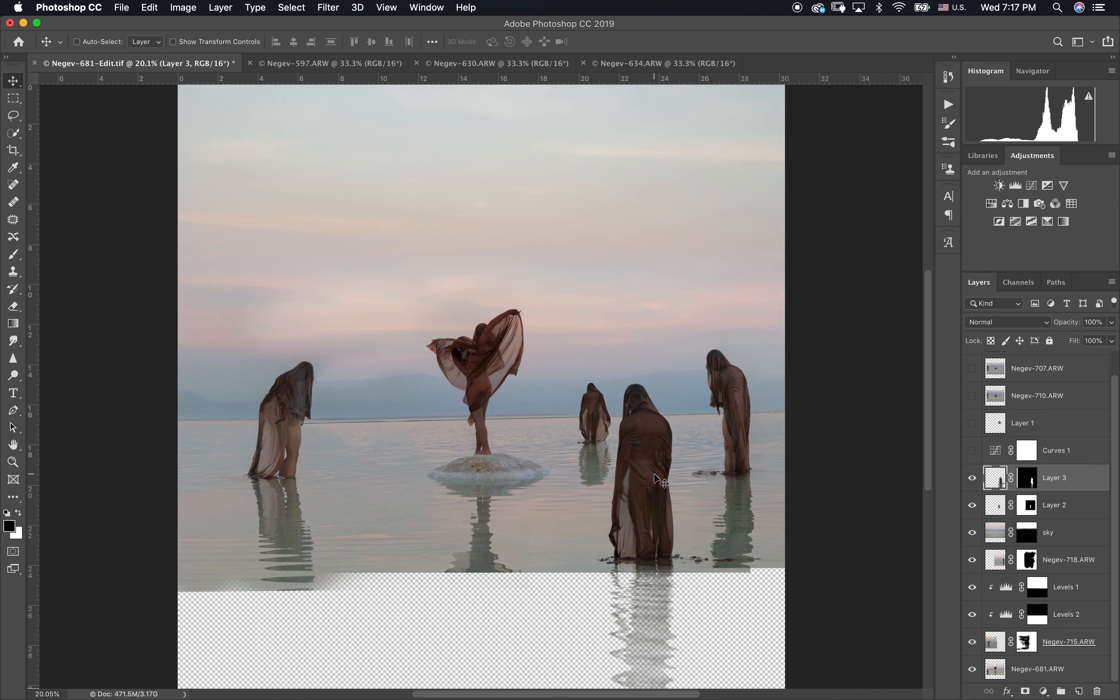
key("super+plus")
key("super+plus")
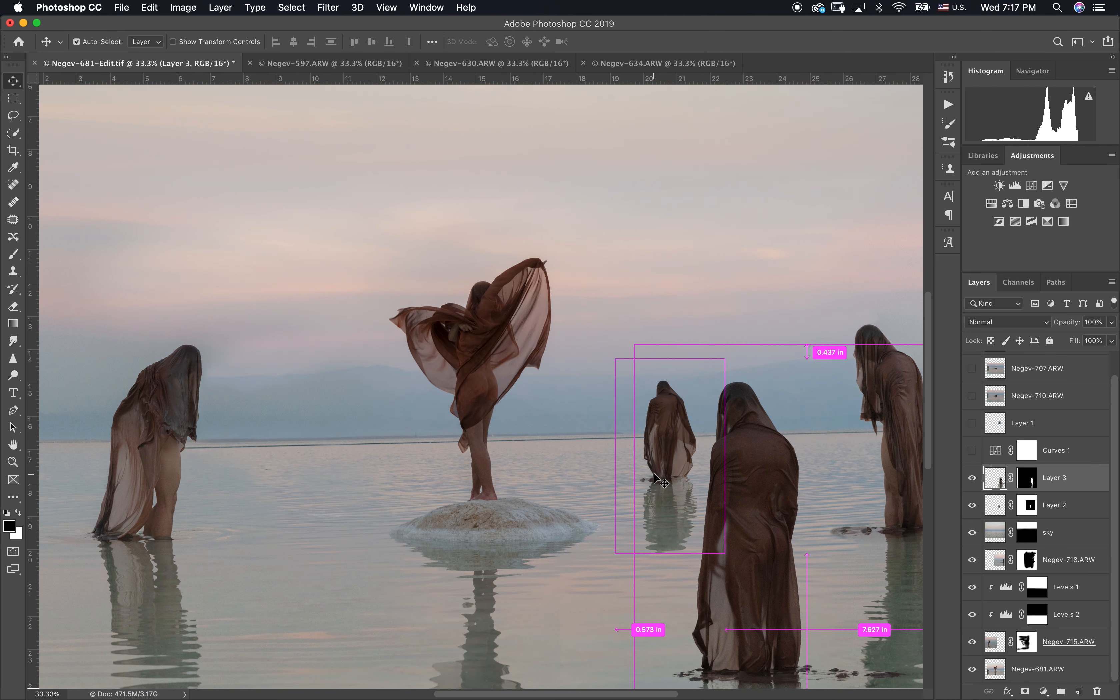
key("super+0")
key("super+minus")
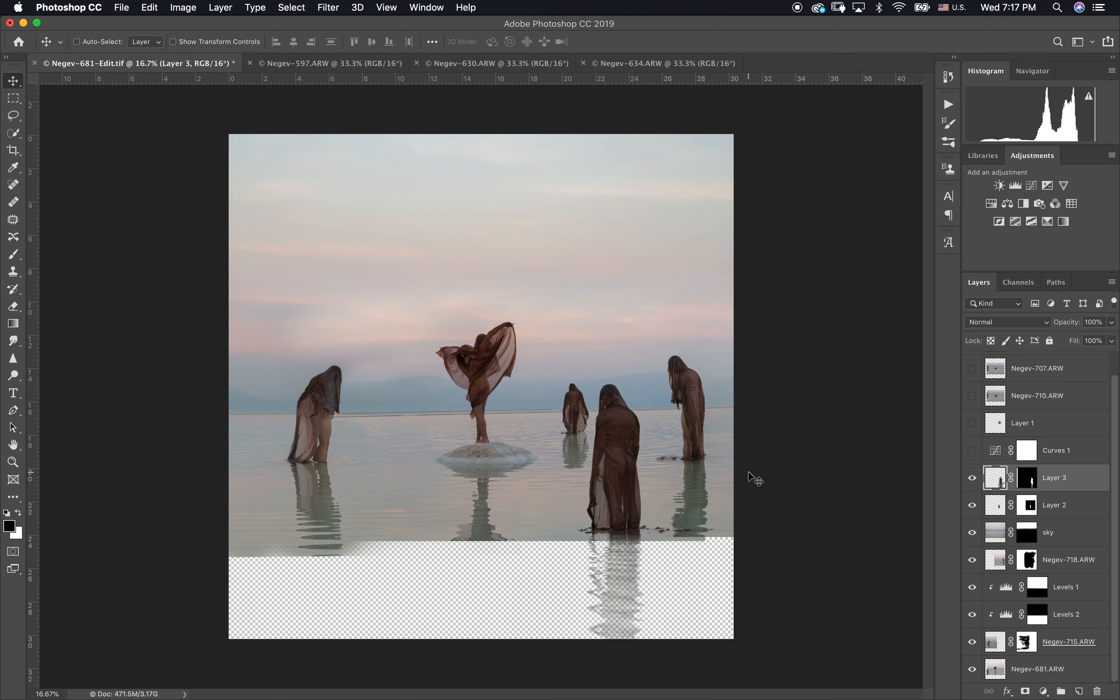
Step: Show Layer 1, place its figure between the left and central figures, and stack the layer directly below Curves 1
left_click(972, 450)
left_click(972, 450)
left_click(972, 423)
left_click(1032, 423)
left_click_drag(599, 361, 401, 409)
left_click_drag(990, 449, 990, 421)
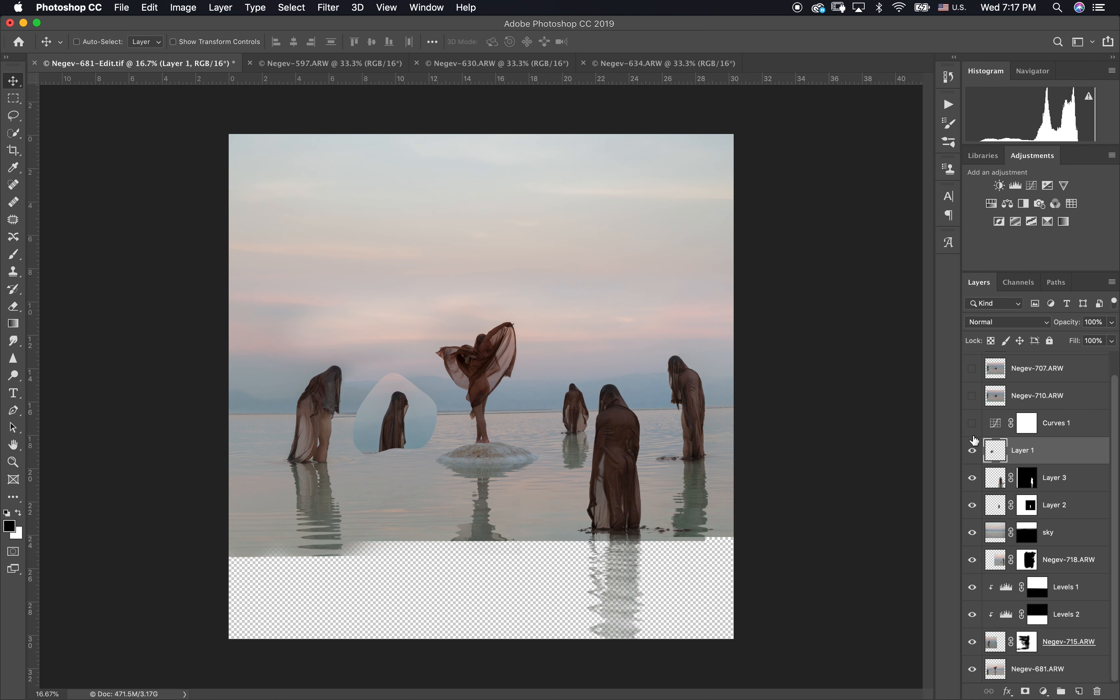
Step: Show Curves 1 and apply Color Range to its mask, sampling the dark veiled figures and raising the fuzziness slightly above 96
left_click(972, 422)
left_click(292, 7)
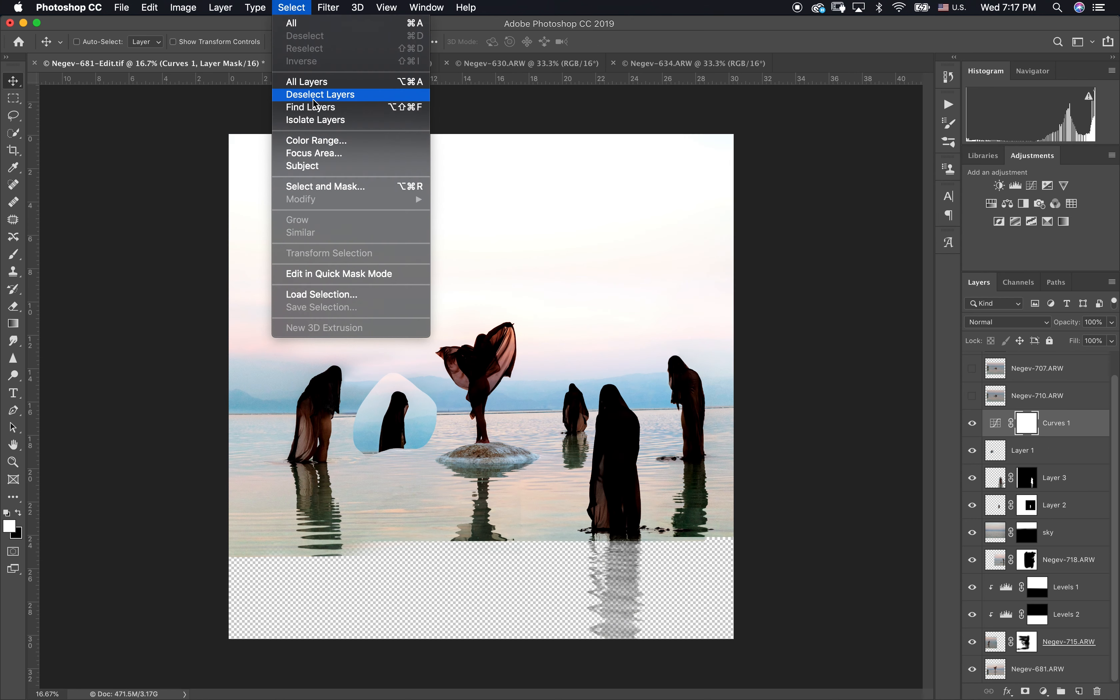
left_click(320, 142)
left_click(401, 414)
key("super+plus")
key("super+plus")
key("super+plus")
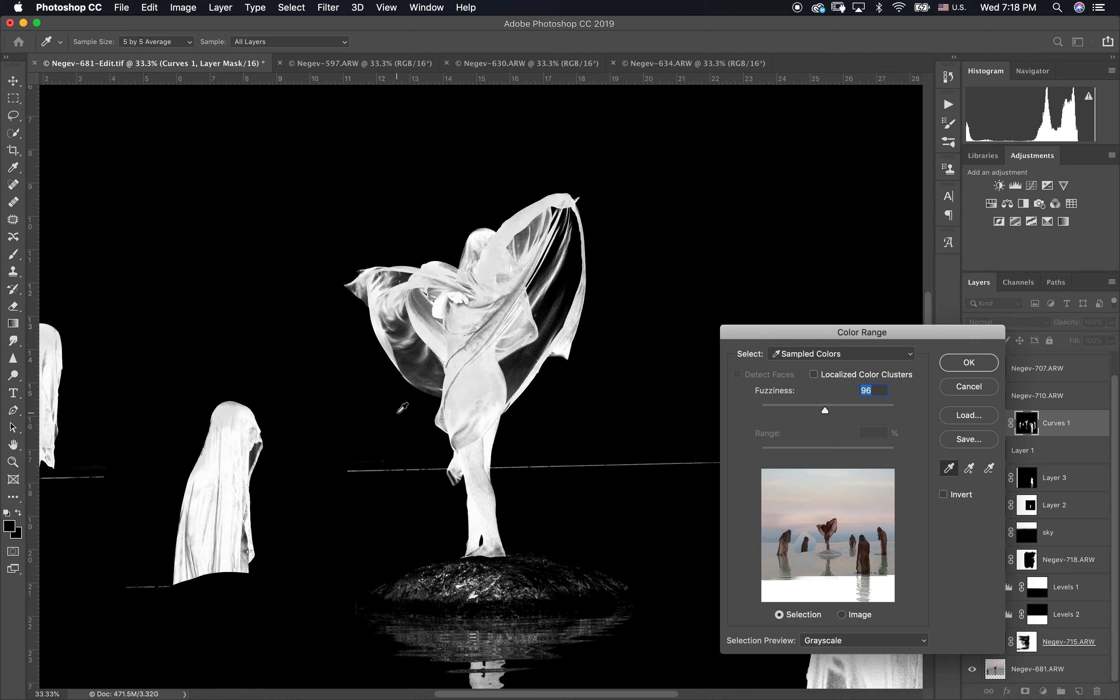
left_click_drag(233, 454, 356, 354)
left_click(366, 346)
left_click_drag(826, 408, 832, 411)
left_click(954, 364)
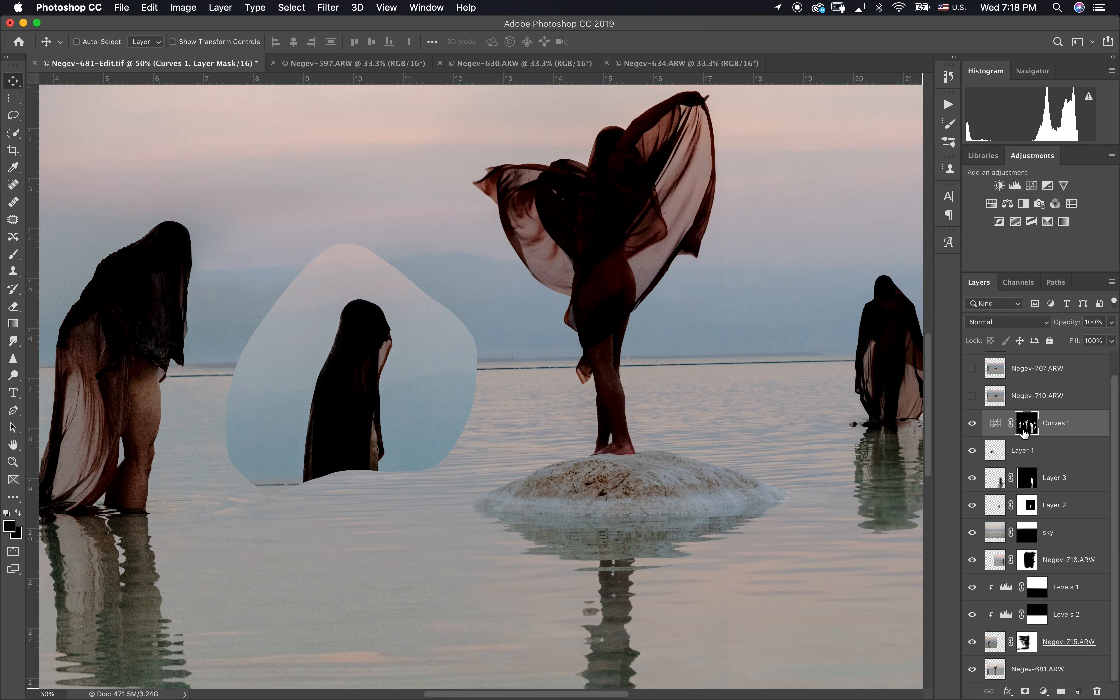
Step: Display the Curves 1 mask alone and paint the Layer 1 figure solid white with the Overlay brush
left_click(1025, 431, "alt")
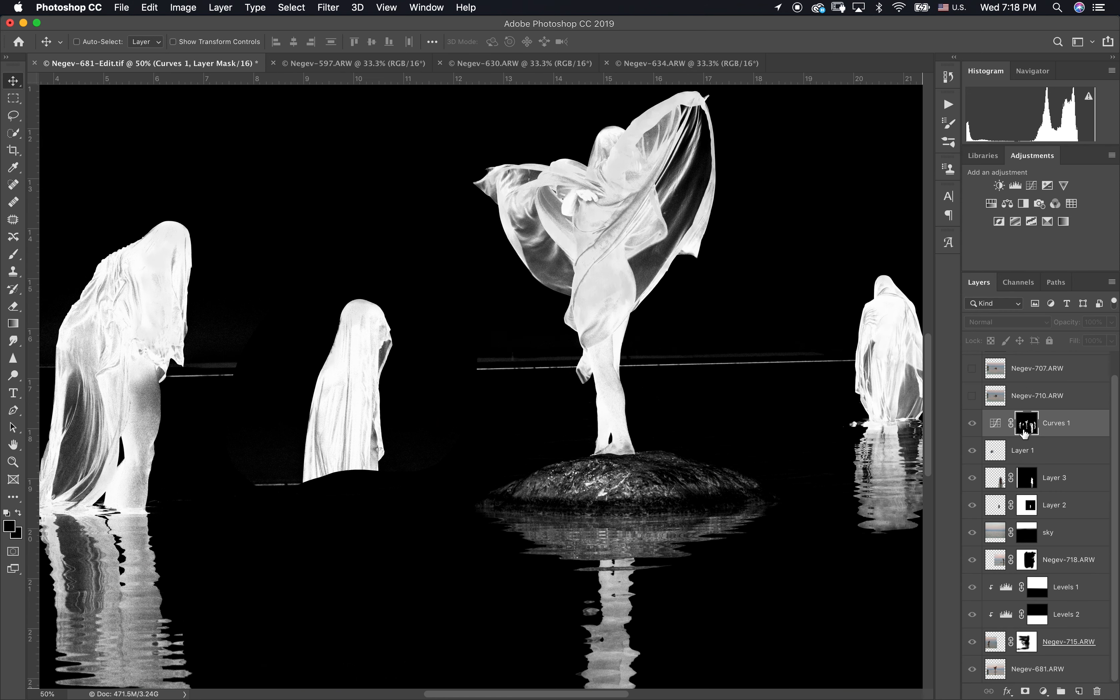
key("b")
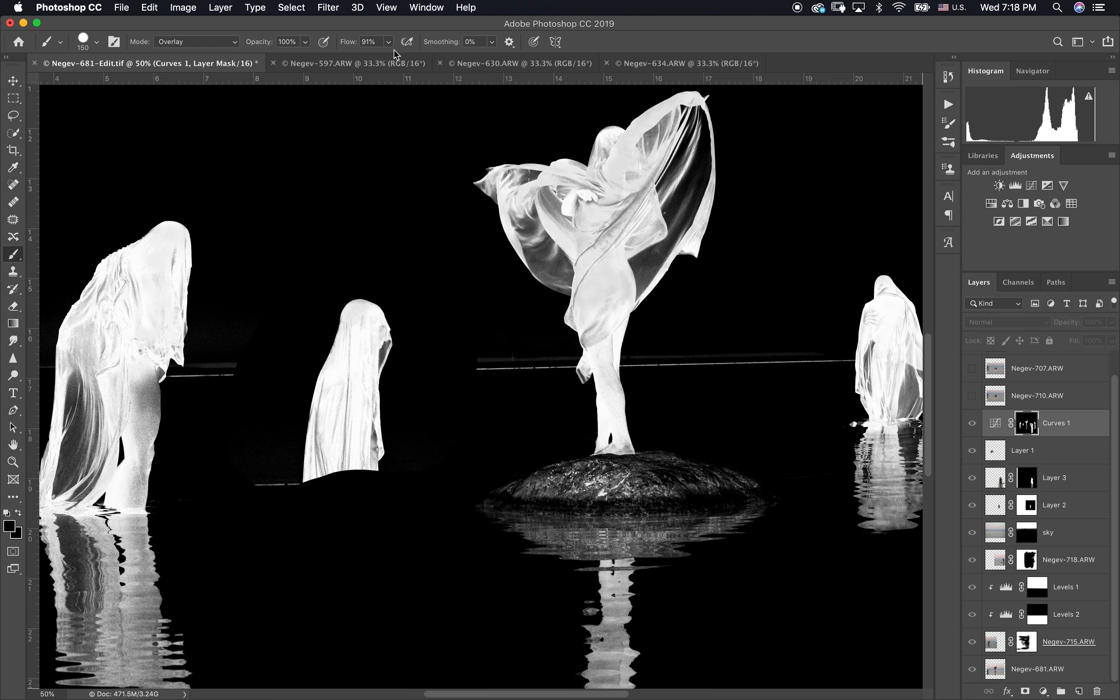
key("x")
key("x")
key("x")
mouse_move(347, 392)
left_mouse_down()
mouse_move(370, 324)
mouse_move(354, 329)
mouse_move(376, 311)
mouse_move(385, 343)
mouse_move(357, 391)
mouse_move(349, 332)
mouse_move(316, 413)
mouse_move(306, 478)
mouse_move(368, 415)
mouse_move(366, 449)
left_mouse_up()
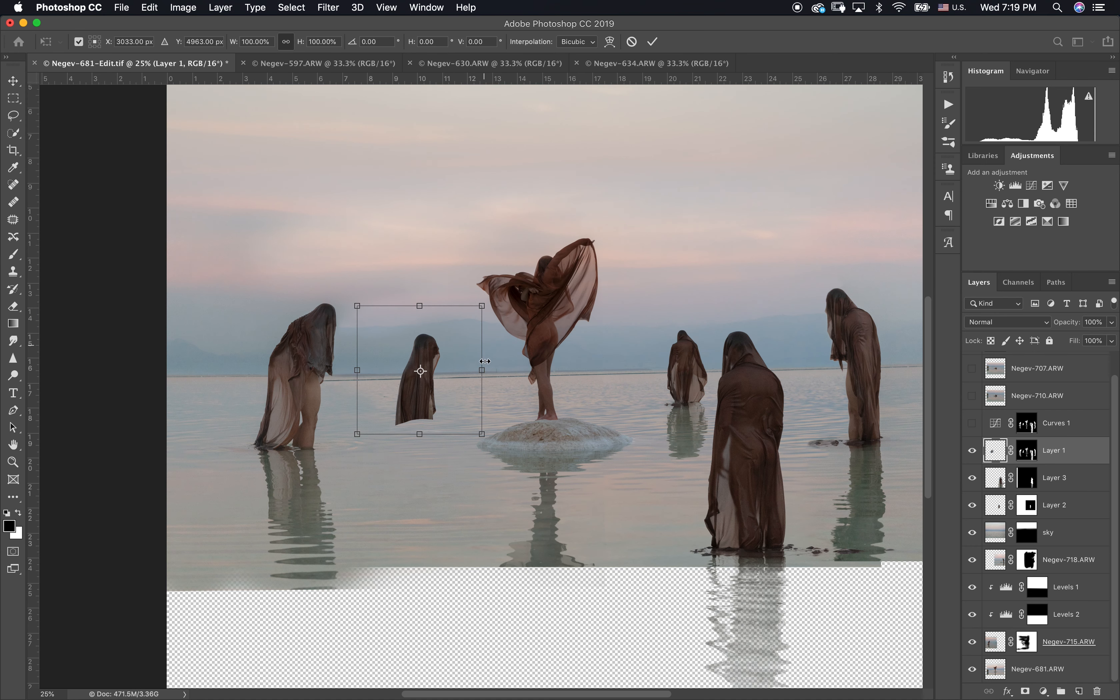
Step: Shrink the Layer 1 figure to under half its size near the horizon and mask its curved lower edge with a 45 px brush at 10% flow
left_click_drag(482, 369, 445, 376)
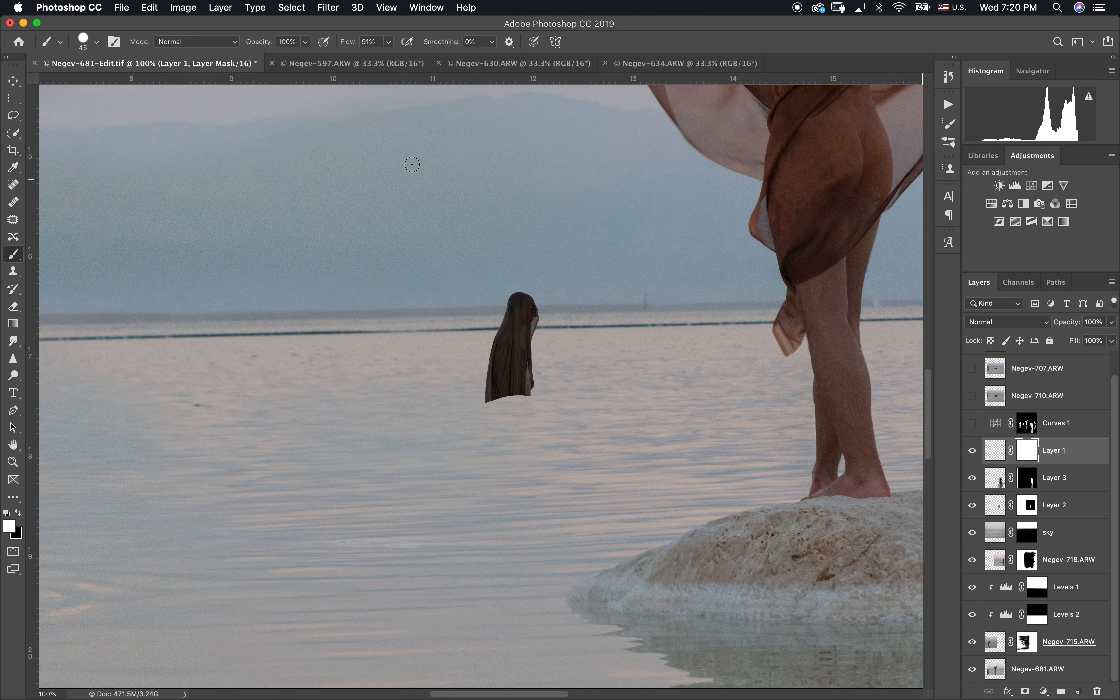
key("x")
left_click(388, 41)
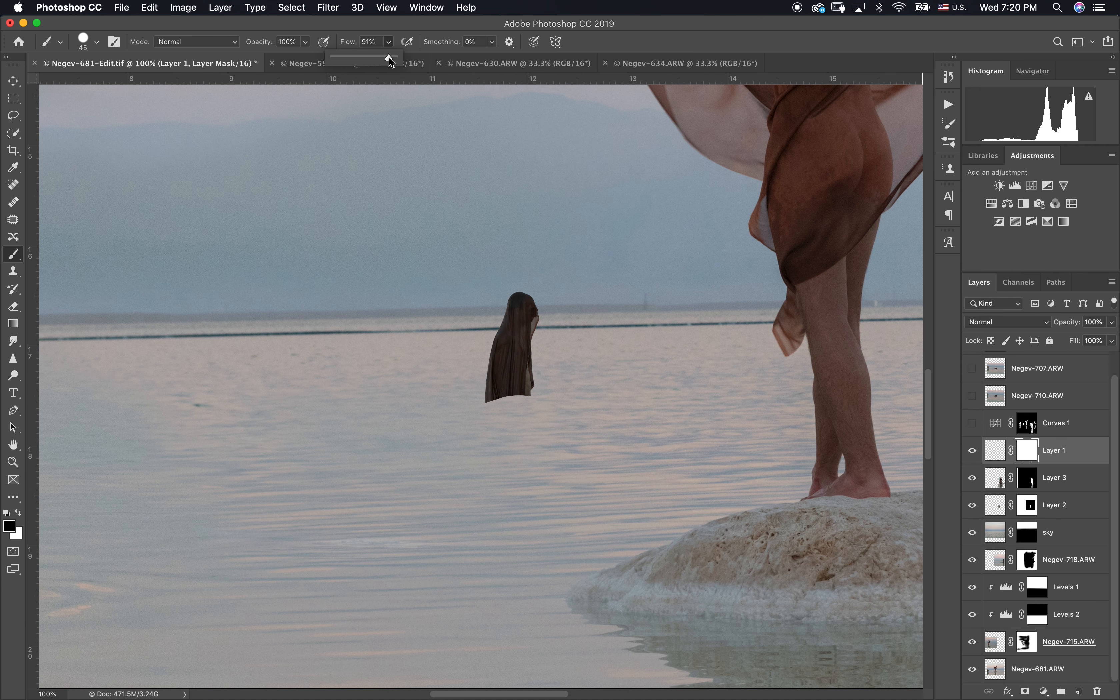
left_click(392, 42)
left_click_drag(535, 402, 511, 401)
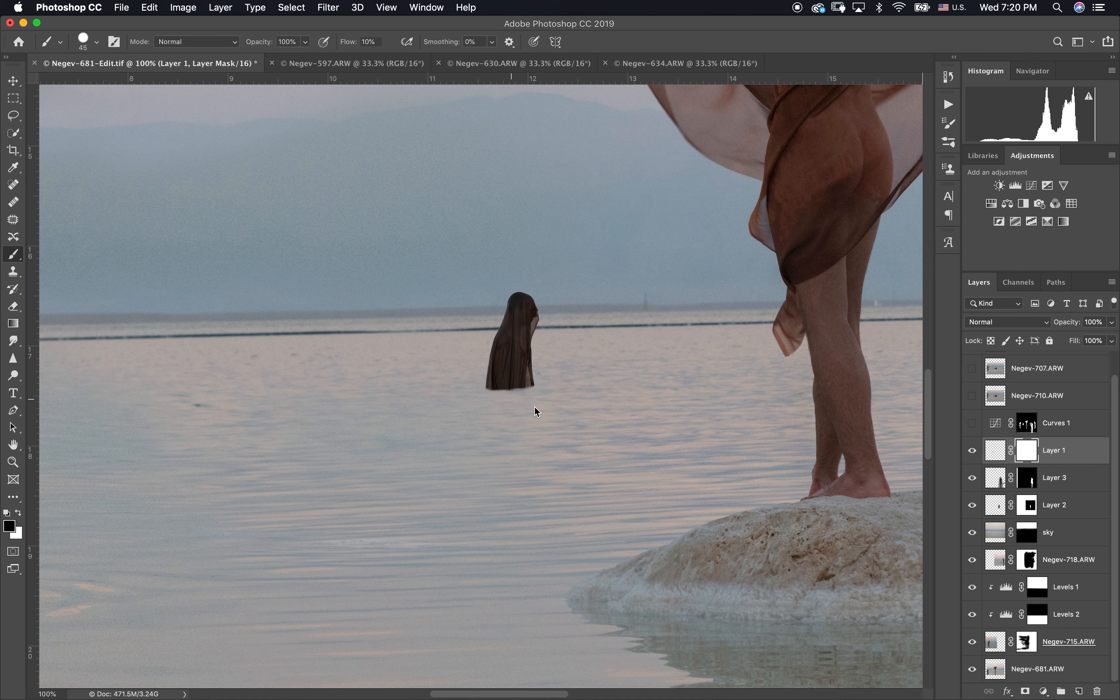
scroll(526, 401, "down", 5)
scroll(640, 307, "up", 3)
Step: Reapply the last Gaussian Blur to the image of Layer 1
left_click(999, 457)
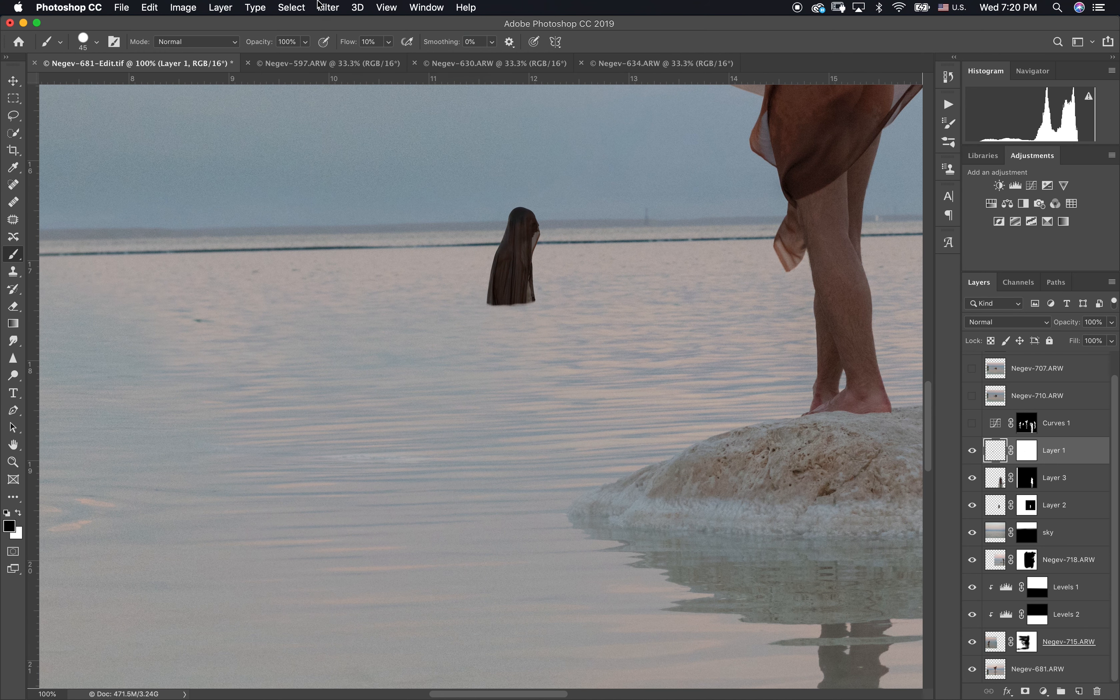
left_click(328, 7)
left_click(352, 28)
left_click(328, 7)
left_click(331, 28)
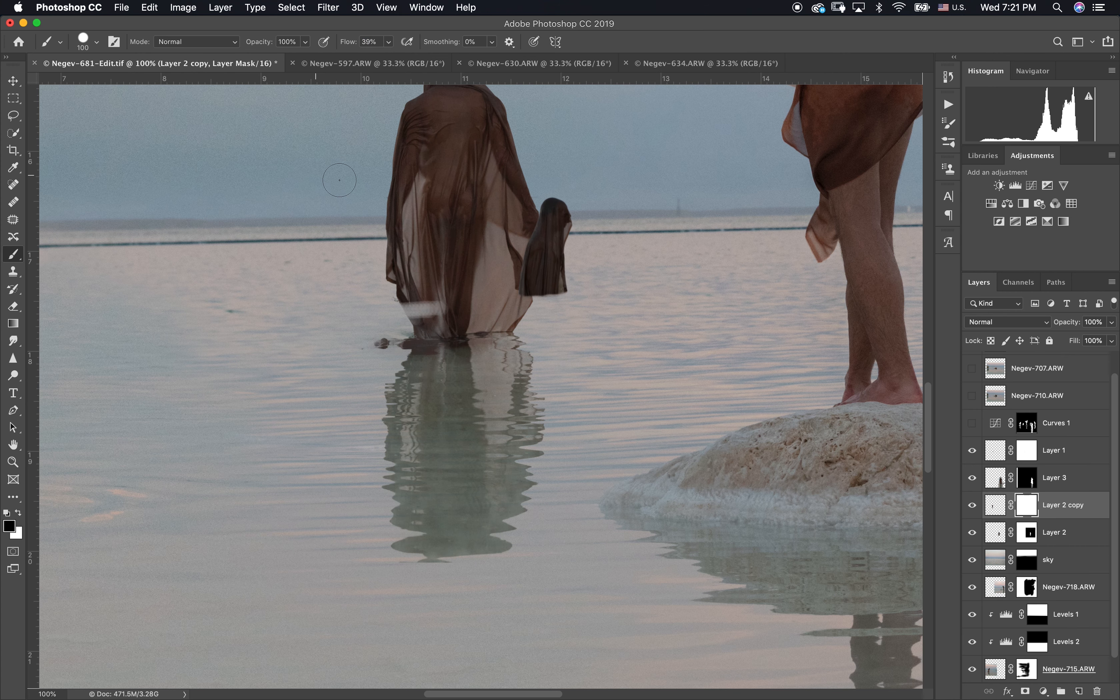
Step: Mask out the figure on Layer 2 copy, keeping only its reflection, and align that reflection beneath the Layer 1 figure
mouse_move(339, 180)
left_mouse_down()
mouse_move(486, 301)
mouse_move(463, 333)
mouse_move(528, 324)
mouse_move(517, 144)
mouse_move(383, 201)
left_mouse_up()
scroll(509, 274, "up", 3)
mouse_move(491, 194)
left_mouse_down()
mouse_move(388, 188)
mouse_move(373, 162)
left_mouse_up()
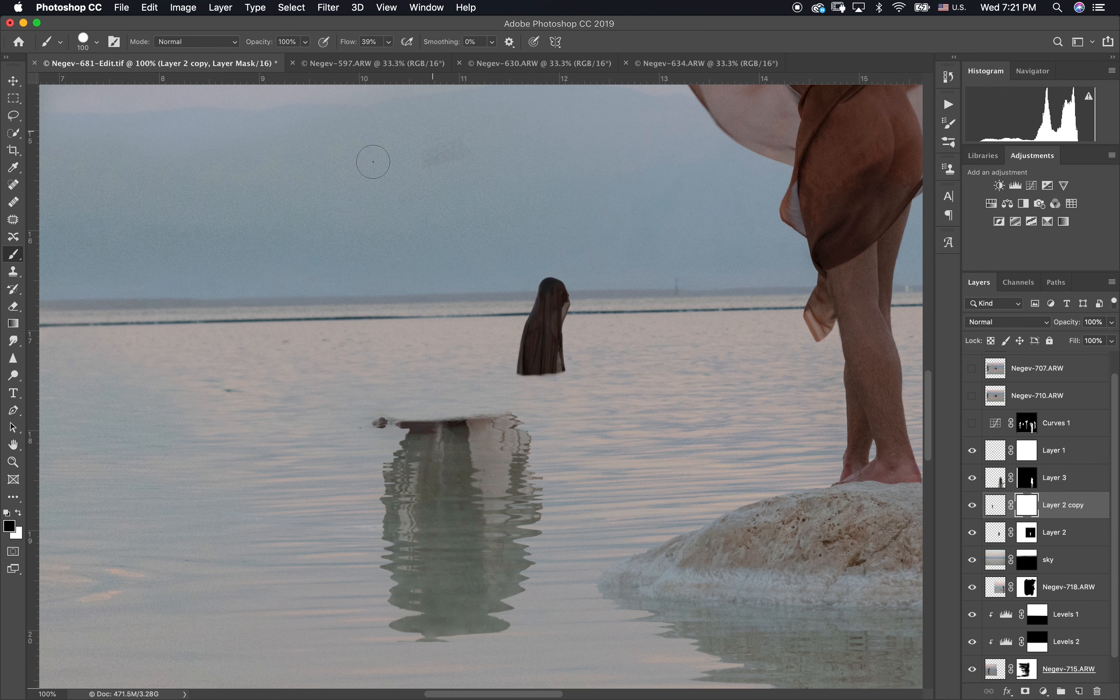
left_click_drag(523, 394, 616, 352)
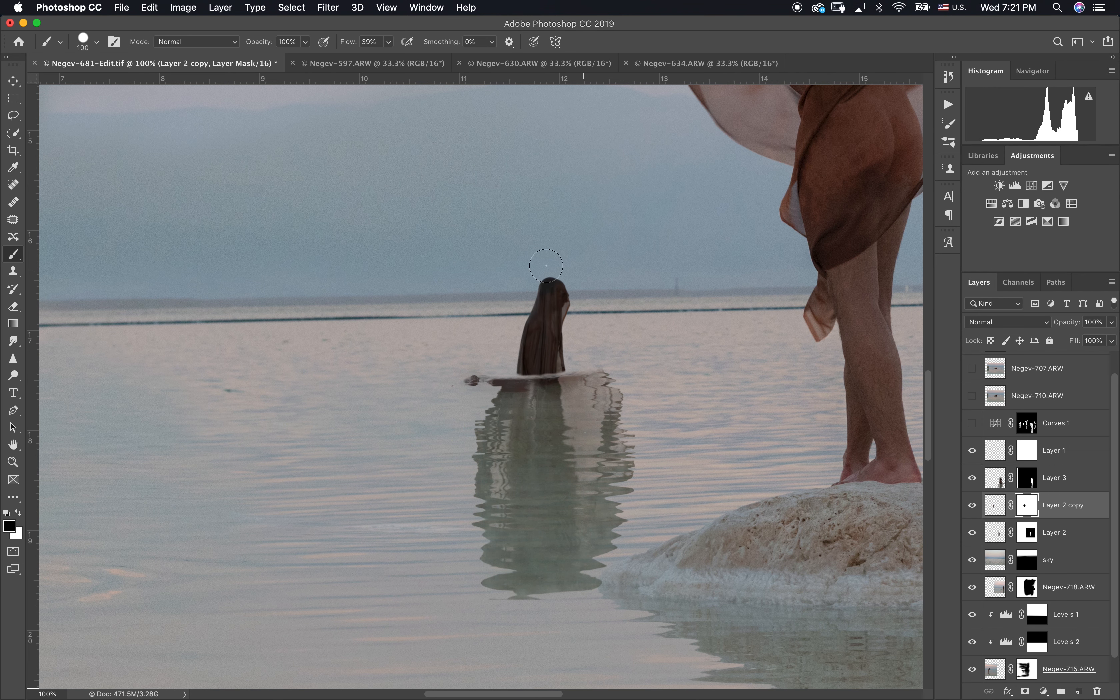
key("ctrl+t")
left_click_drag(719, 327, 519, 329)
left_click_drag(450, 380, 538, 412)
key("Return")
key("b")
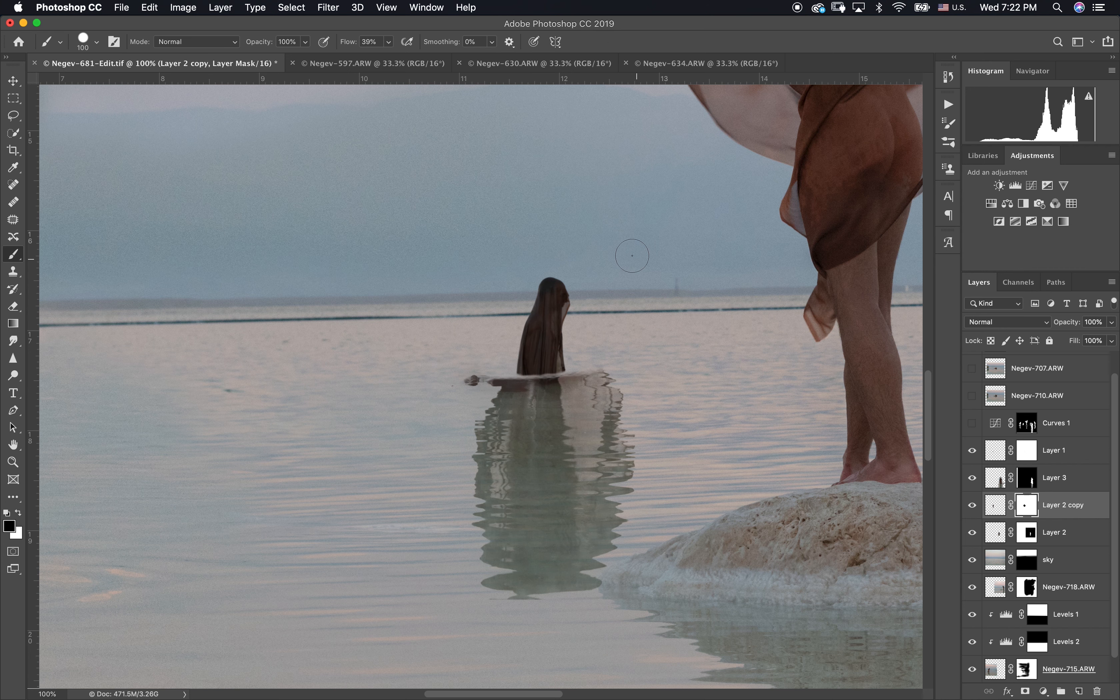
Step: Shrink the Layer 2 copy reflection and place it directly beneath the small figure near the horizon
key("ctrl+t")
left_click_drag(722, 329, 509, 331)
left_click_drag(449, 379, 548, 402)
Step: Warp the Layer 2 copy reflection slightly so its shape follows the small figure's base, and apply the transformation
left_click(610, 41)
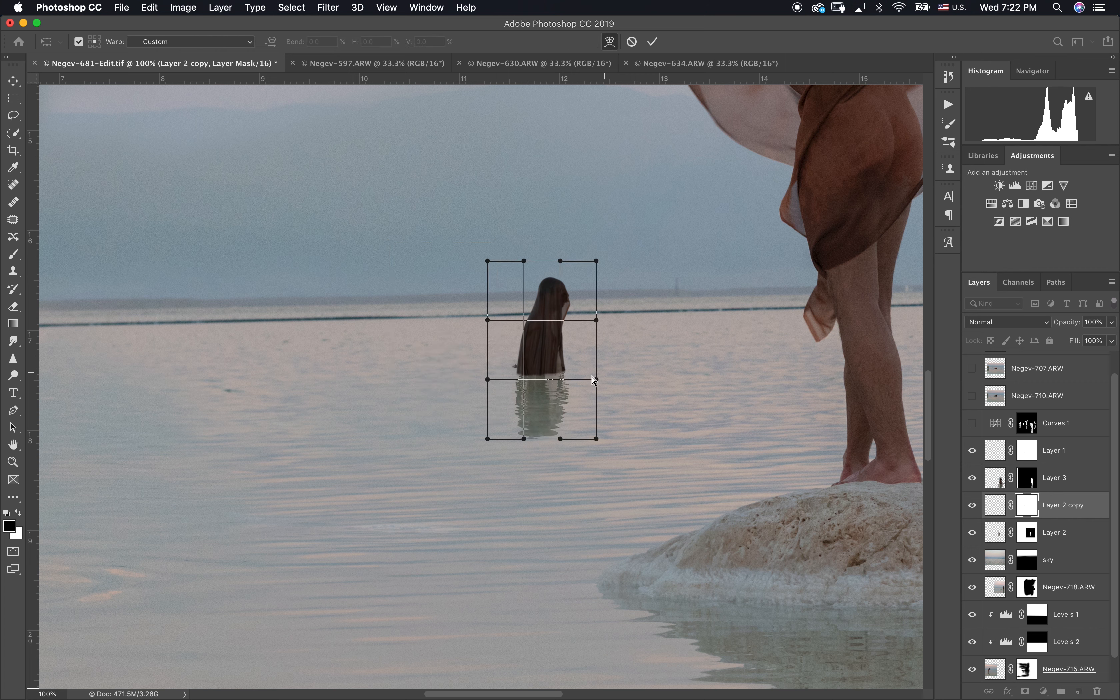
left_click_drag(596, 381, 603, 364)
left_click_drag(545, 438, 544, 446)
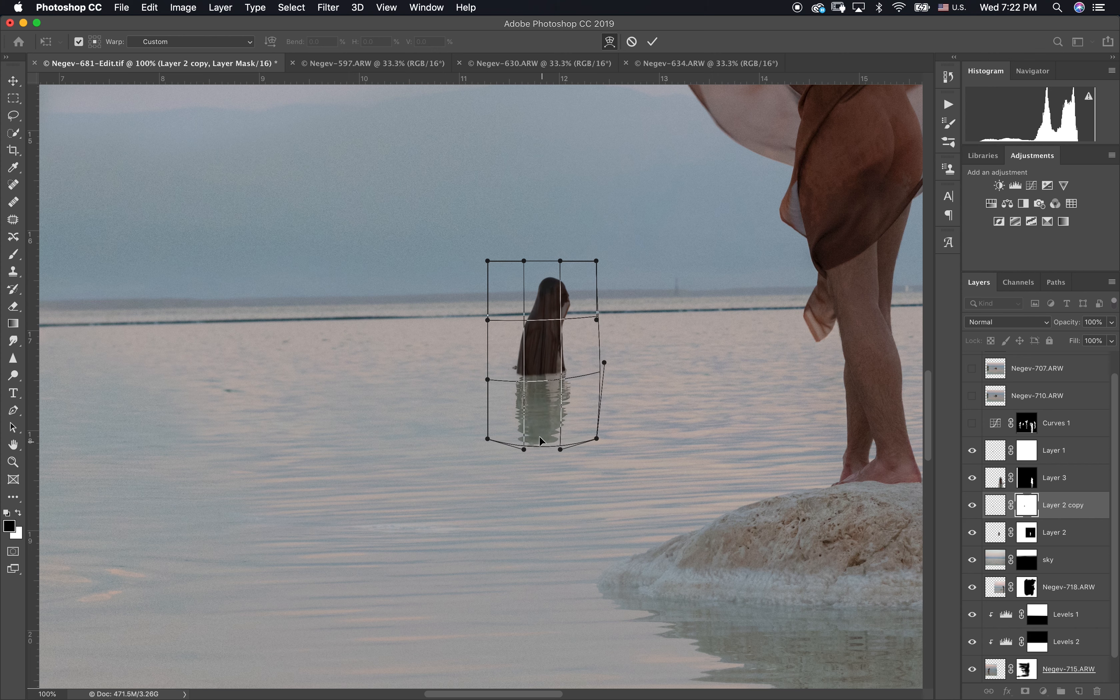
left_click_drag(534, 403, 535, 393)
mouse_move(541, 438)
left_mouse_down()
mouse_move(540, 414)
mouse_move(558, 429)
left_mouse_up()
left_click_drag(578, 386, 577, 387)
left_click(648, 43)
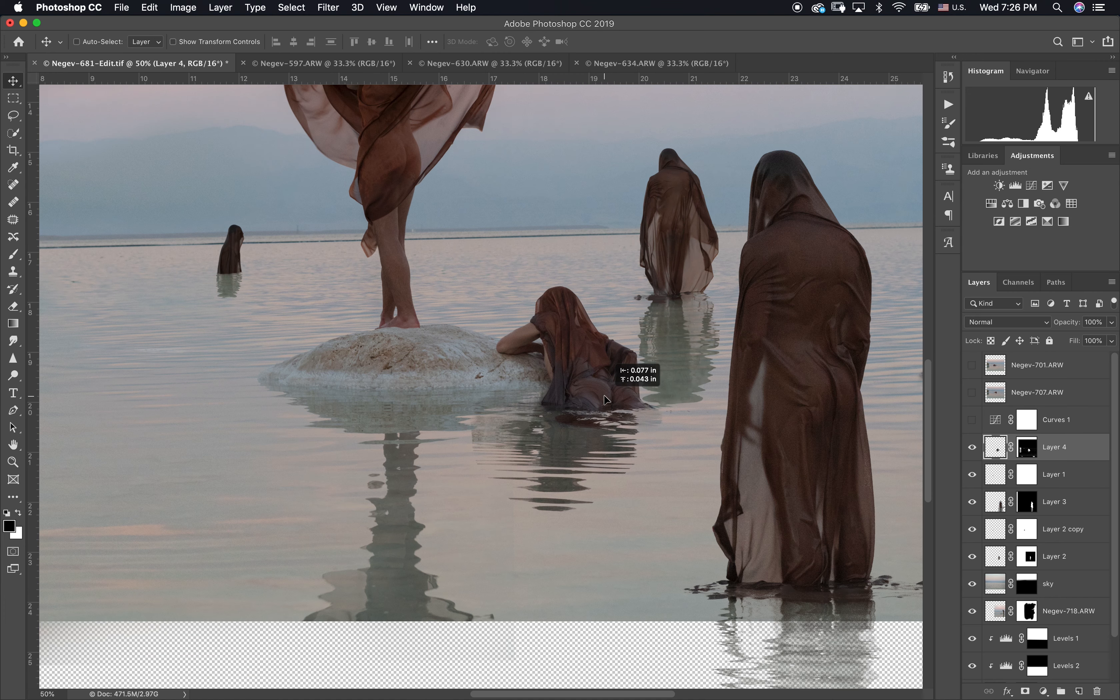
Step: Position the Layer 4 figure so that it leans against the right edge of the rock
left_click_drag(607, 399, 592, 378)
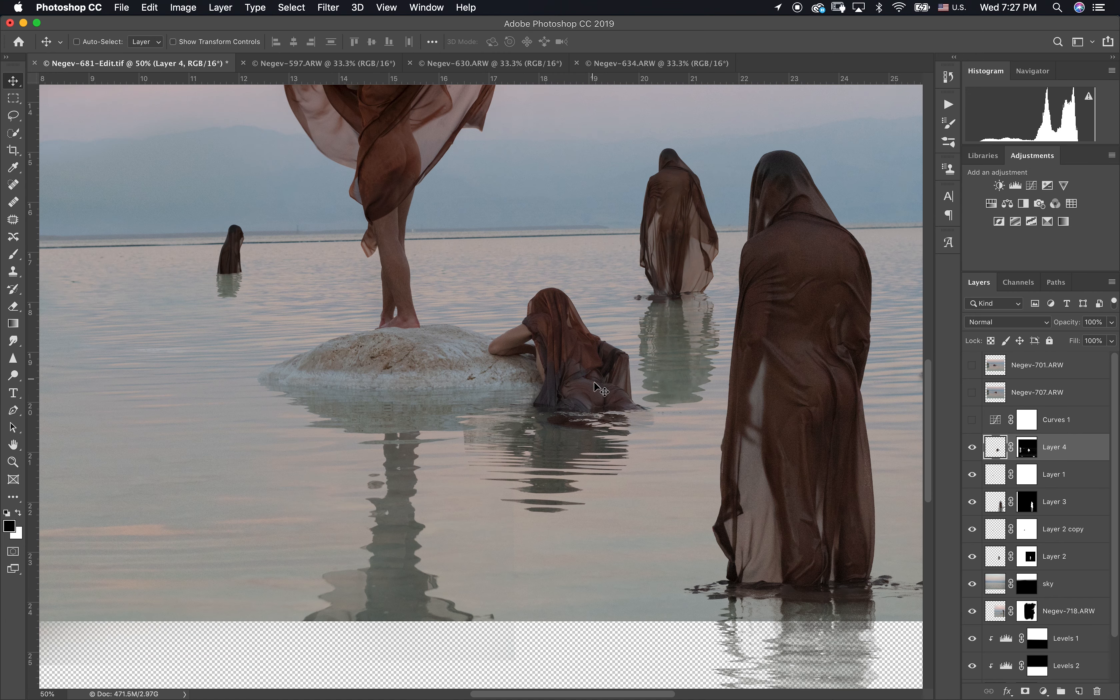
key("super+minus")
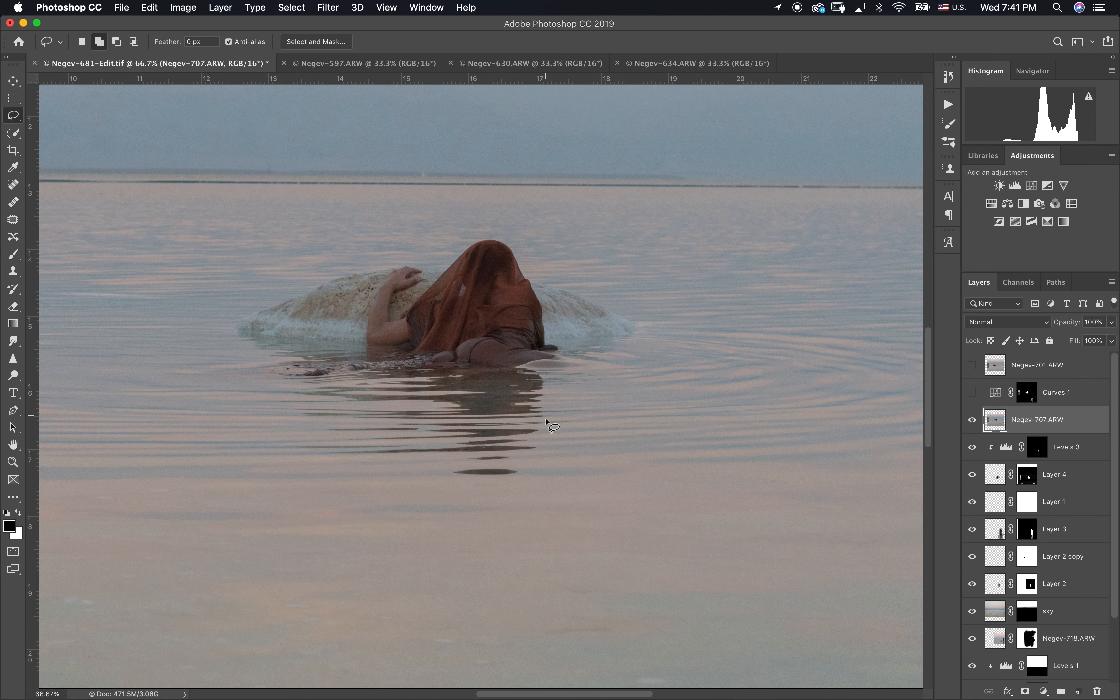
Step: Copy the lassoed reclining figure from Negev-707.ARW to a new layer, masked with the Curves 1 mask, and hide Curves 1
mouse_move(447, 493)
left_mouse_down()
mouse_move(624, 363)
mouse_move(258, 357)
mouse_move(439, 501)
left_mouse_up()
key("super+j")
left_click_drag(1026, 393, 1025, 419)
left_click(972, 392)
key("super+BackSpace")
left_click(972, 392)
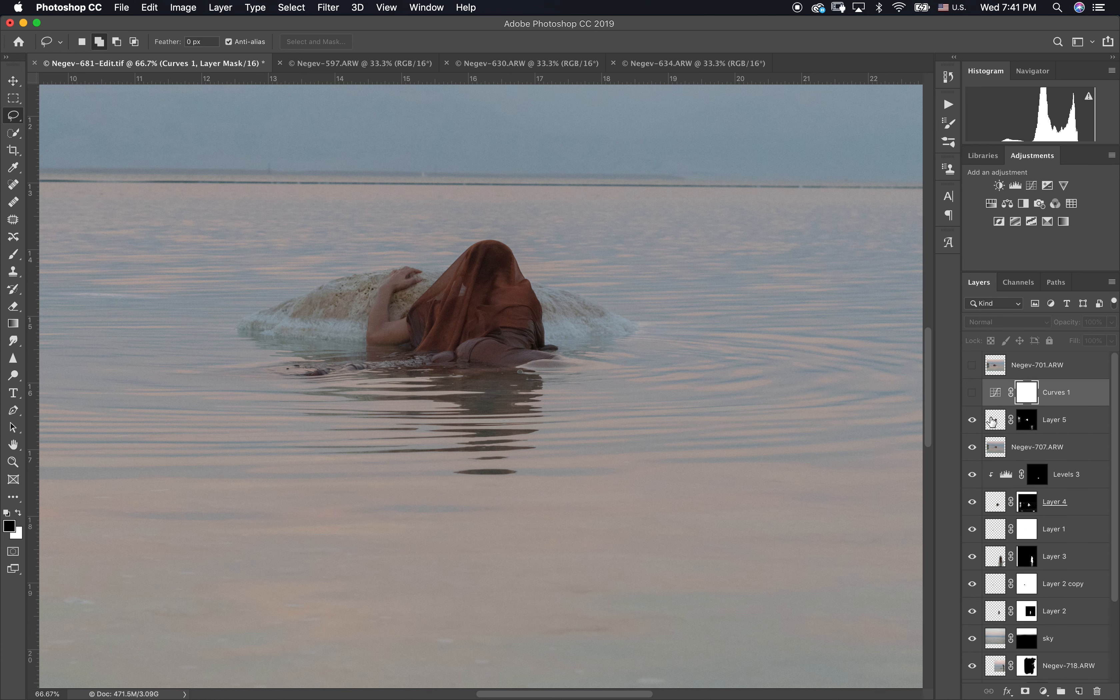
Step: Delete the Negev-707.ARW layer
left_click(1023, 425)
left_click(991, 448)
key("BackSpace")
Step: Position the Layer 5 figure in the water in front of the rock, below the standing figure's feet
key("super+minus")
key("super+minus")
key("v")
left_click_drag(482, 361, 465, 504)
key("super+z")
left_click(993, 426)
left_click_drag(473, 353, 463, 518)
key("super+plus")
key("super+plus")
left_click_drag(510, 558, 586, 343)
left_click_drag(530, 453, 521, 423)
Step: Target the Layer 5 mask and set up a black 30 px brush in Normal mode at 53% flow
key("super+minus")
key("super+minus")
key("super+minus")
key("super+plus")
key("super+plus")
key("super+plus")
key("super+plus")
key("super+plus")
key("super+backslash")
key("b")
left_click(193, 41)
left_click(189, 12)
left_click(96, 42)
double_click(95, 227)
key("x")
key("bracketleft")
key("bracketleft")
key("bracketleft")
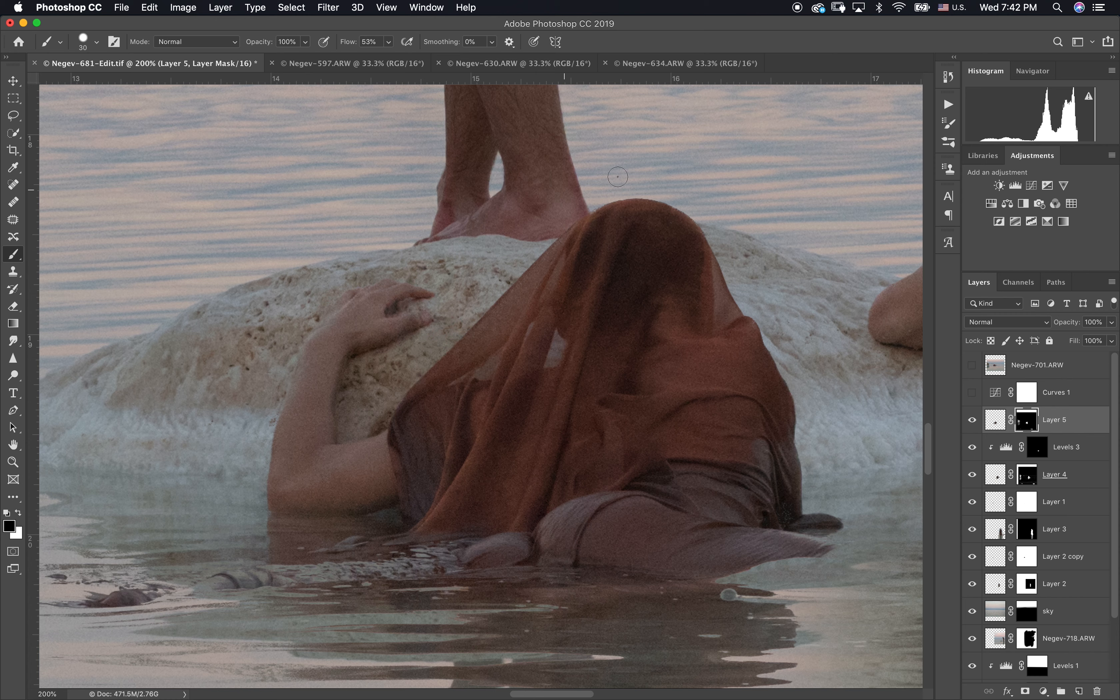
Step: Swap the brush colour to white, choose another brush preset, and set it to Overlay mode at 9% flow
key("x")
key("super+minus")
key("super+minus")
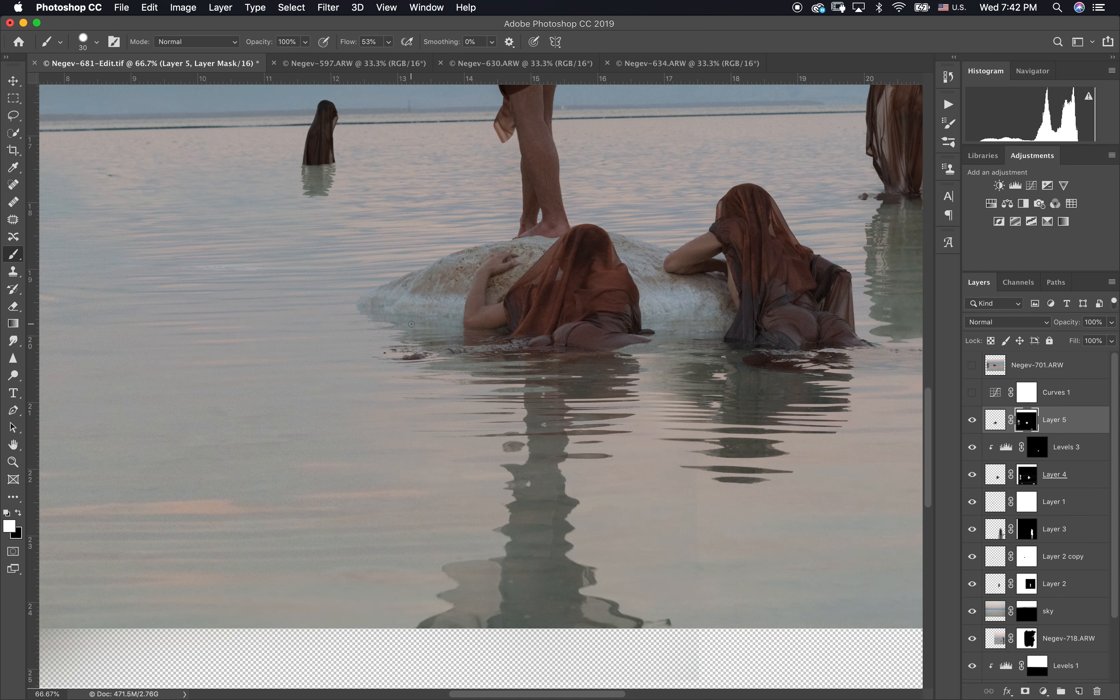
key("super+plus")
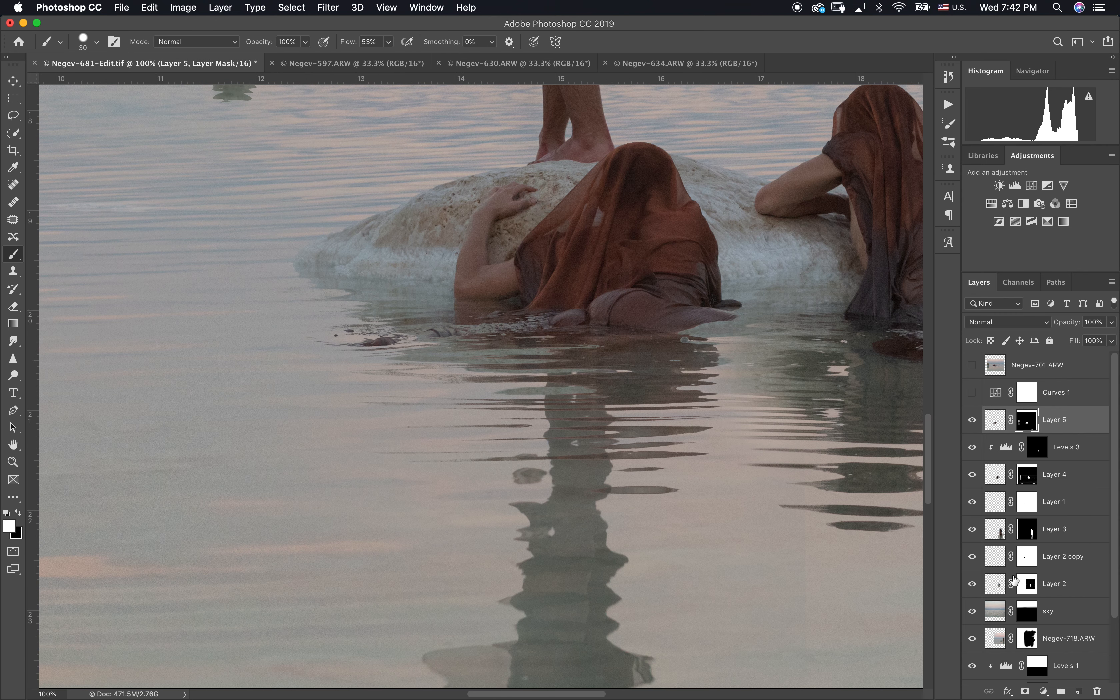
left_click(96, 42)
left_click(93, 189)
left_click(197, 42)
left_click(185, 206)
left_click(348, 44)
type("9")
key("Return")
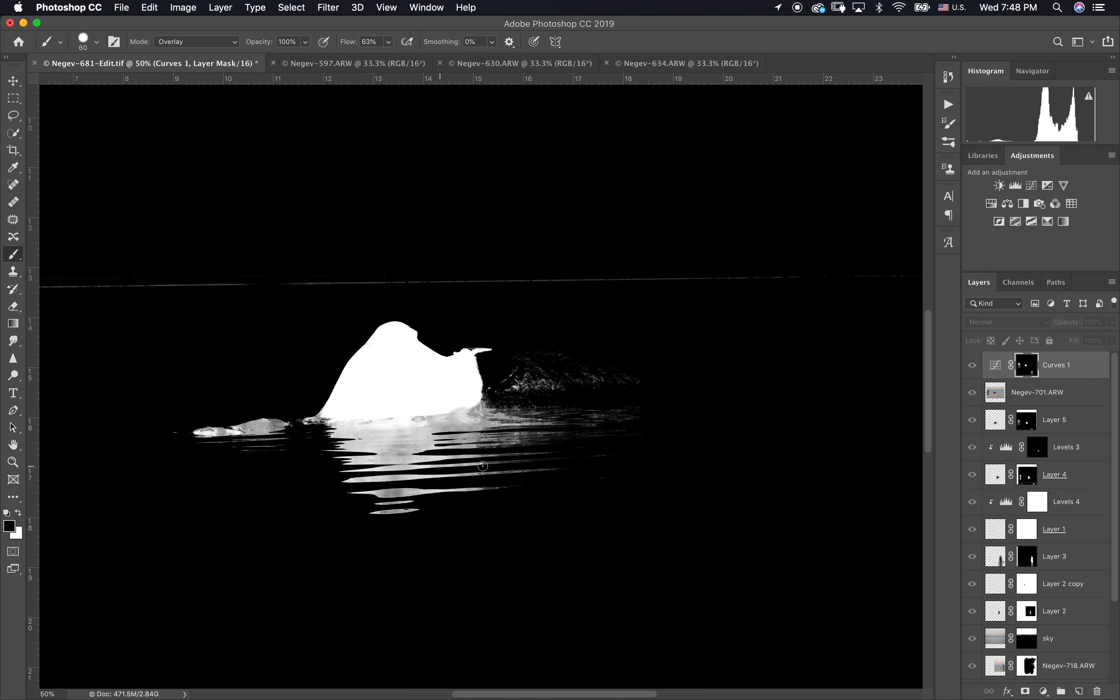
Step: Copy the lassoed figure from Negev-701.ARW to a new layer with the Curves 1 mask, and delete the source layer
left_click(1025, 368, "alt")
left_click(1036, 392)
key("l")
mouse_move(338, 340)
left_mouse_down()
mouse_move(250, 482)
mouse_move(629, 425)
mouse_move(338, 341)
left_mouse_up()
key("super+j")
left_click(1040, 419)
key("Delete")
left_click_drag(1025, 368, 1026, 394)
left_click(972, 368)
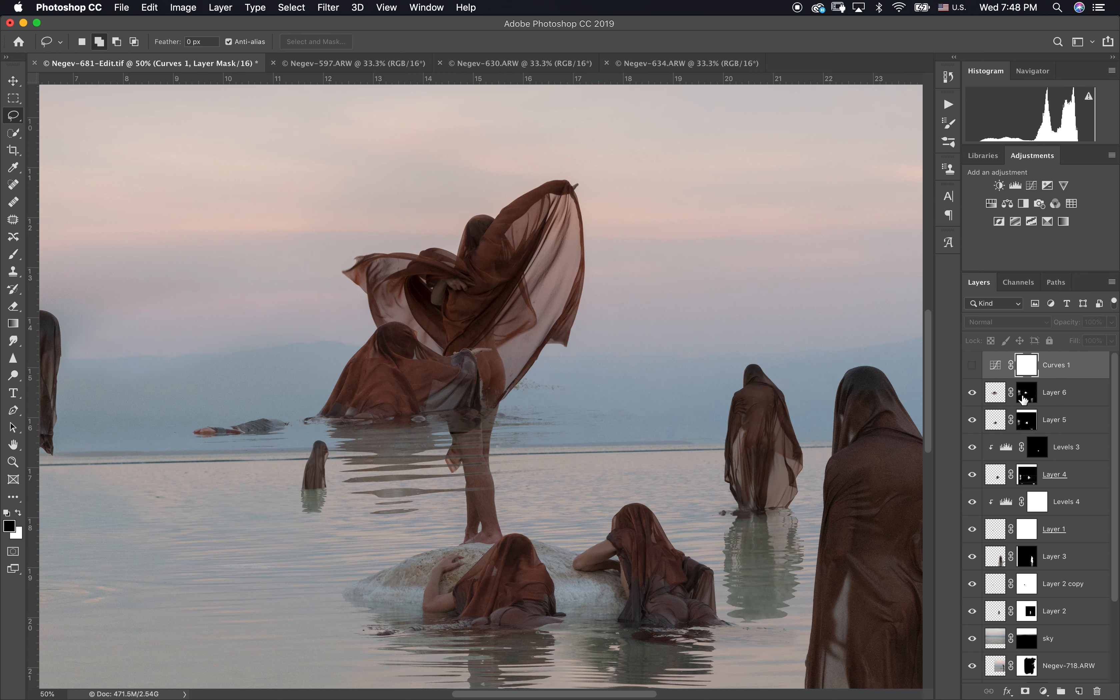
Step: Position the Layer 6 figure in the water at the left end of the rock
left_click(990, 394)
key("v")
mouse_move(366, 551)
left_mouse_down()
mouse_move(350, 526)
mouse_move(357, 545)
left_mouse_up()
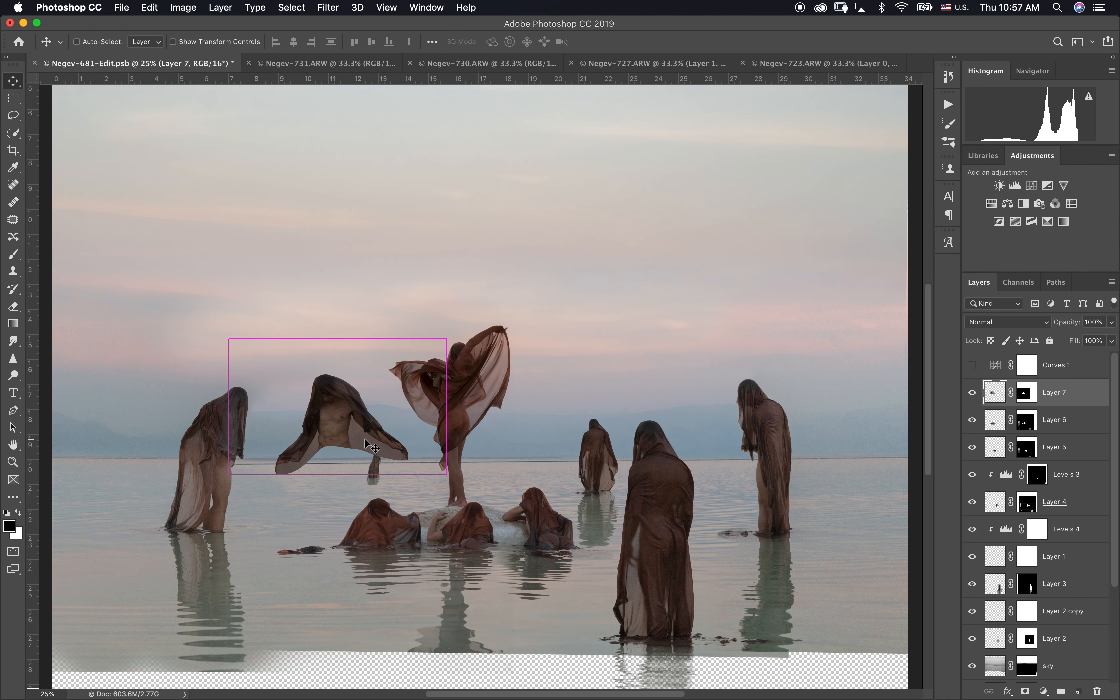
Step: Scale the Layer 7 figure to 37.30% and place it at the horizon, right of the far-right standing figure
key("super+t")
left_click_drag(446, 407, 145, 470)
scroll(280, 485, "down", 3)
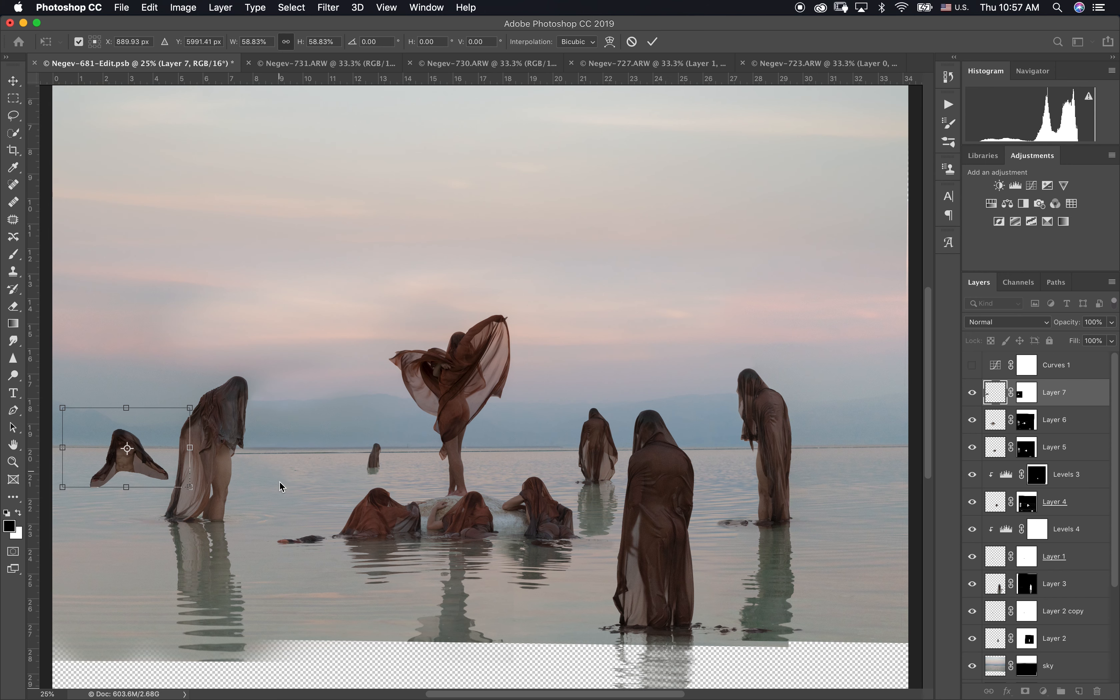
left_click_drag(175, 395, 862, 383)
left_click_drag(847, 393, 858, 392)
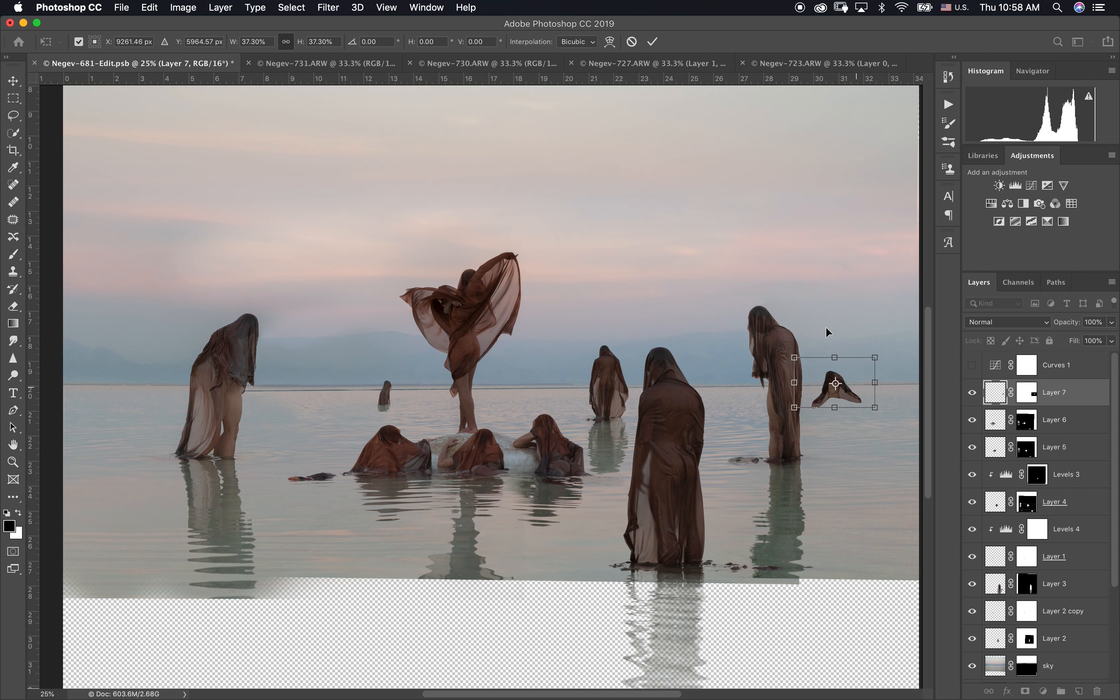
key("Return")
scroll(838, 389, "up", 6)
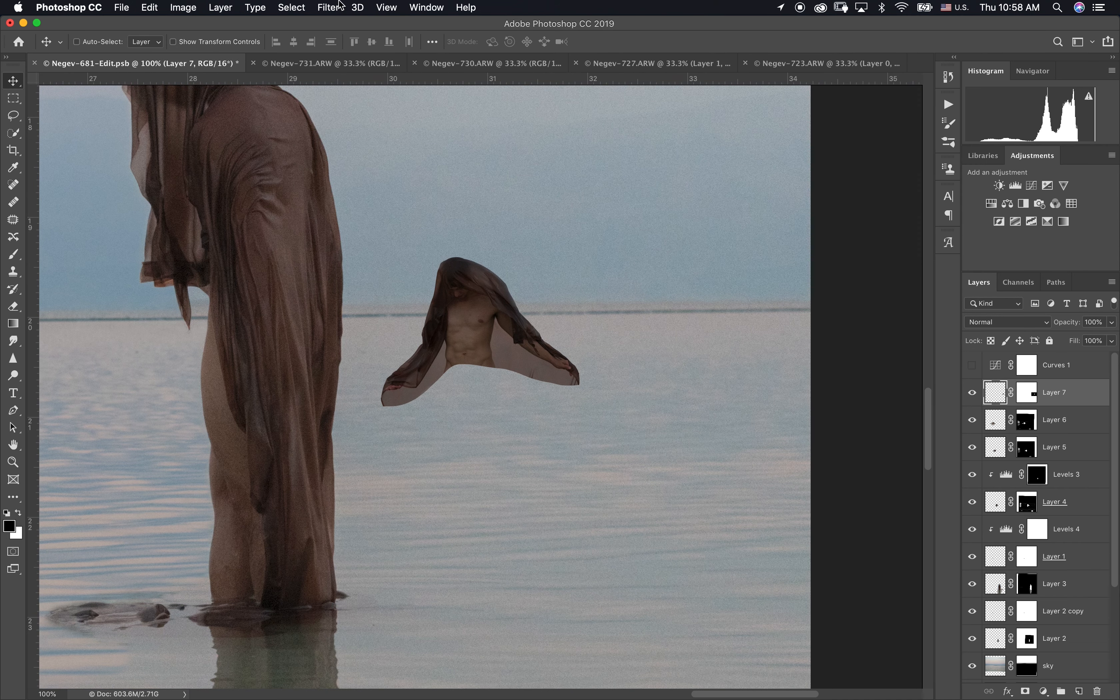
Step: Try a Gaussian Blur on the Layer 7 figure and undo it
left_click(340, 7)
mouse_move(388, 163)
left_click(533, 218)
left_click_drag(904, 329, 909, 330)
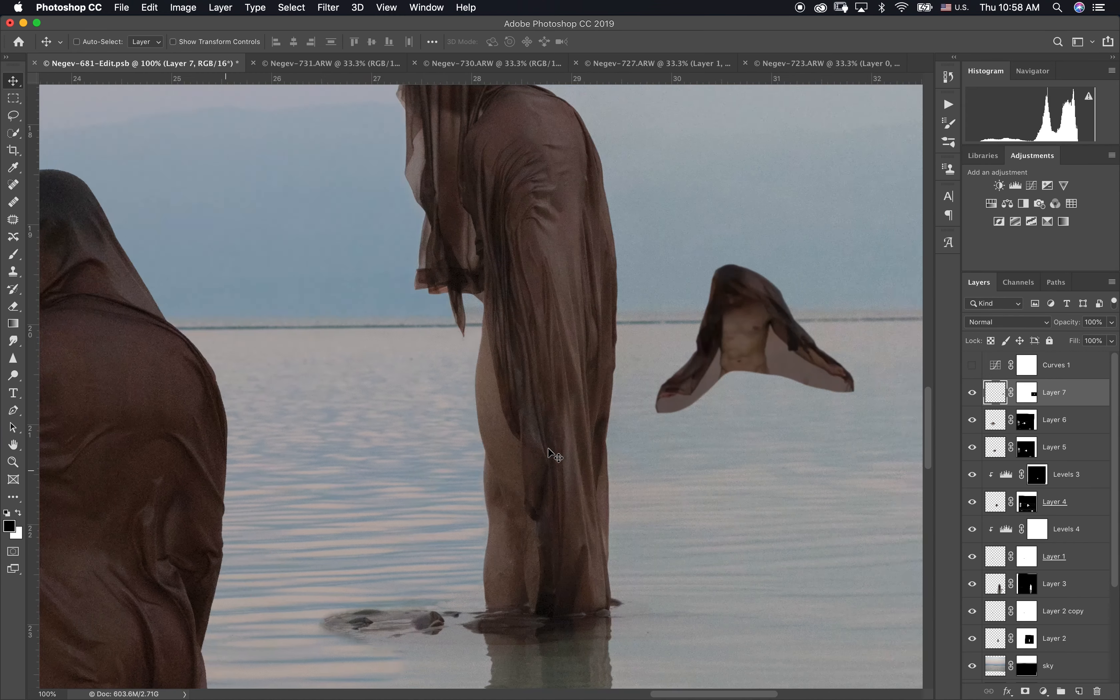
scroll(548, 448, "right", 3)
key("super+z")
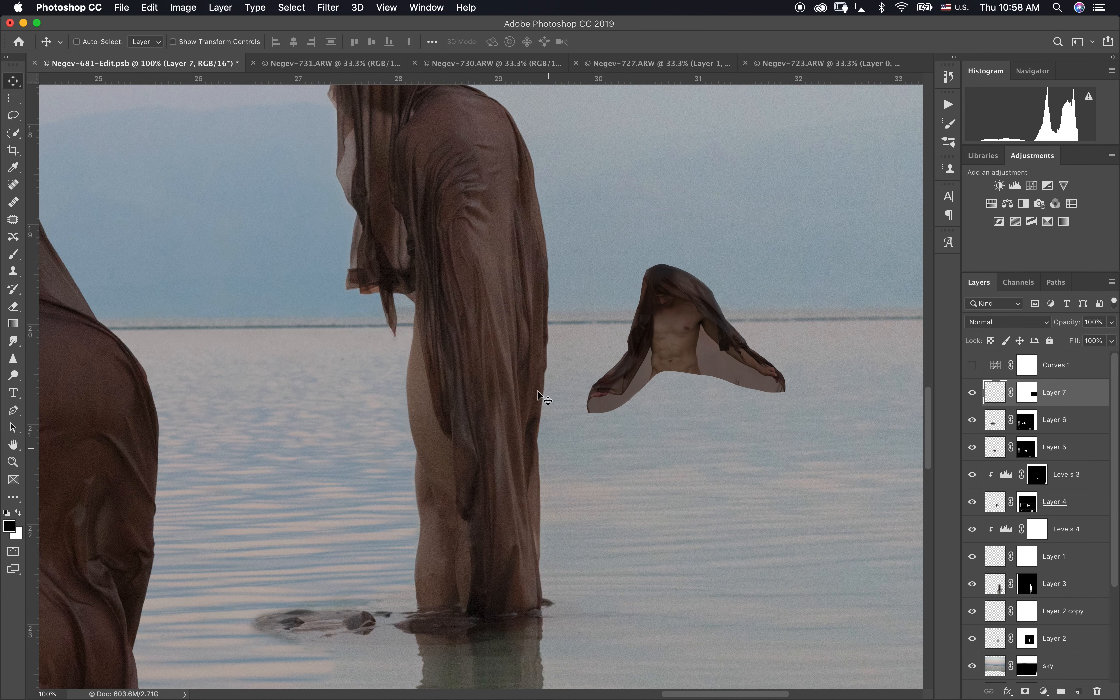
Step: Apply a Gaussian Blur with a 1.8 pixel radius to the Layer 7 figure
left_click(323, 6)
mouse_move(398, 163)
left_click(583, 216)
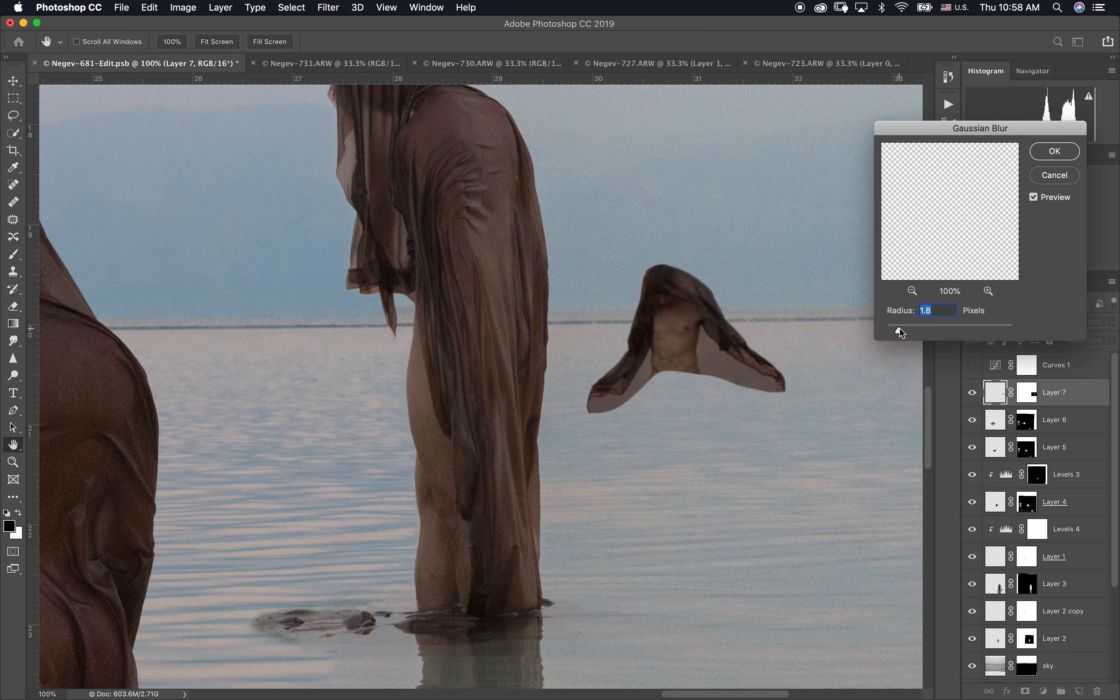
left_click(1046, 155)
Step: Target the Layer 7 mask and set up a black 60 px brush in Normal mode at 11% flow
mouse_move(888, 427)
left_mouse_down()
mouse_move(825, 422)
mouse_move(973, 572)
left_mouse_up()
key("super+=")
key("super+=")
left_click(1026, 395)
key("b")
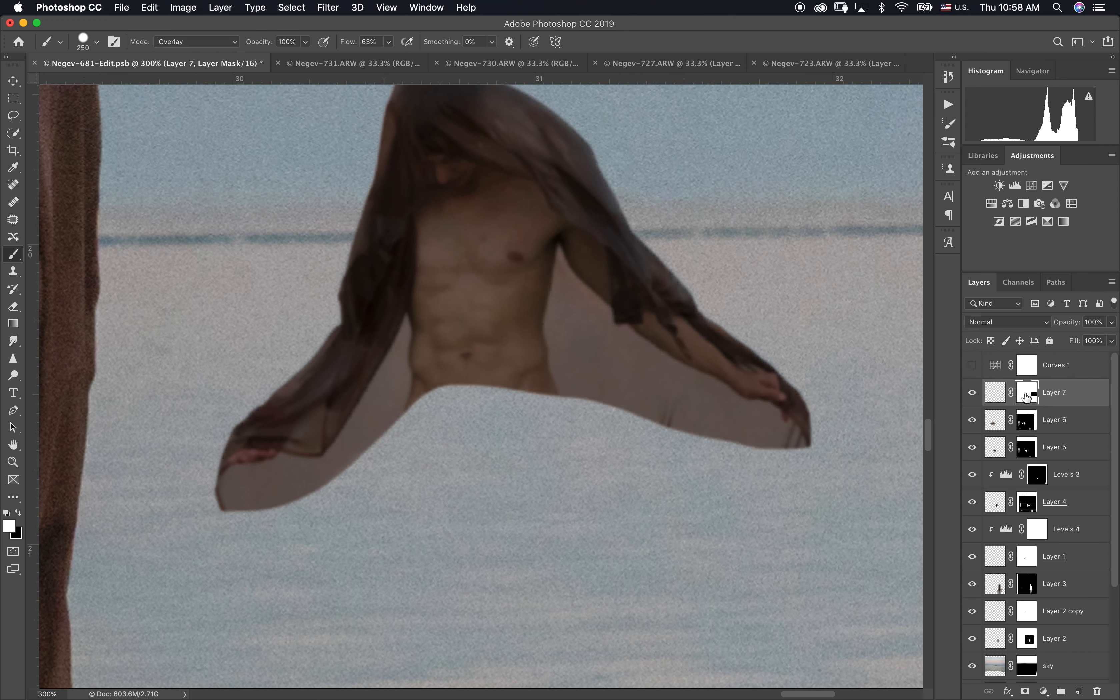
key("bracketleft")
key("bracketleft")
key("bracketleft")
key("bracketleft")
key("bracketleft")
key("bracketleft")
key("bracketleft")
key("bracketleft")
left_click(79, 50)
left_click(89, 111)
left_click(84, 41)
key("x")
left_click(182, 41)
left_click(195, 13)
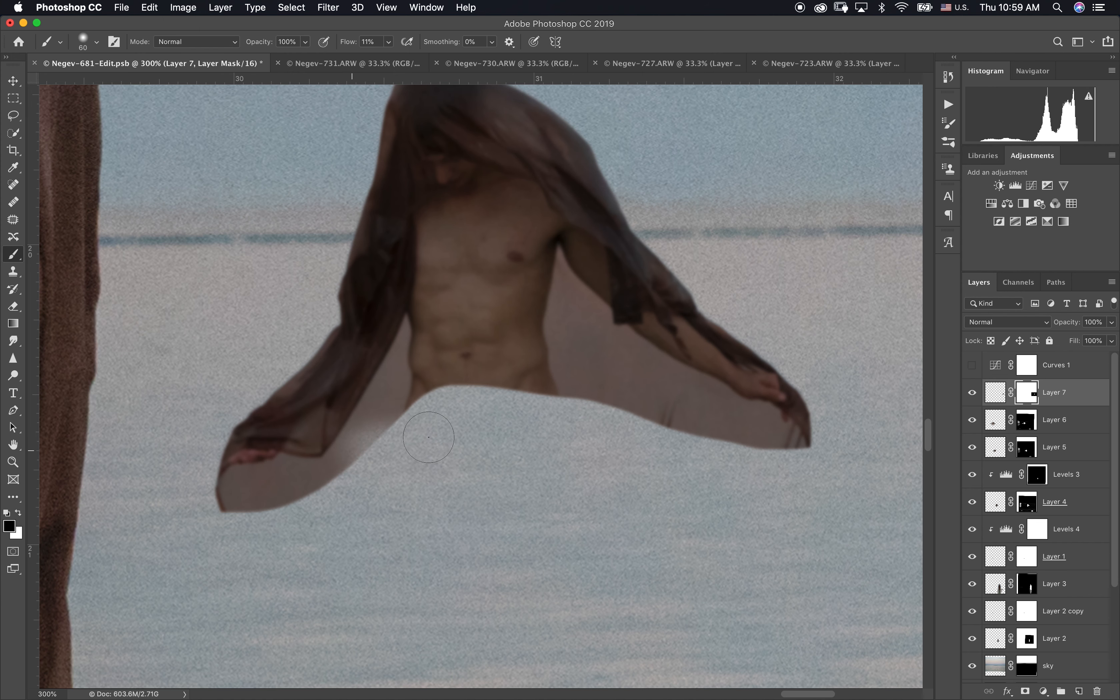
Step: Fade out the lower edge of the Layer 7 figure's cloth on its mask with a 35 px brush at 11% flow
key("bracketleft")
key("bracketleft")
key("bracketleft")
mouse_move(379, 433)
left_mouse_down()
mouse_move(231, 445)
mouse_move(260, 491)
mouse_move(287, 451)
mouse_move(470, 397)
mouse_move(796, 407)
mouse_move(750, 371)
mouse_move(795, 467)
mouse_move(628, 425)
left_mouse_up()
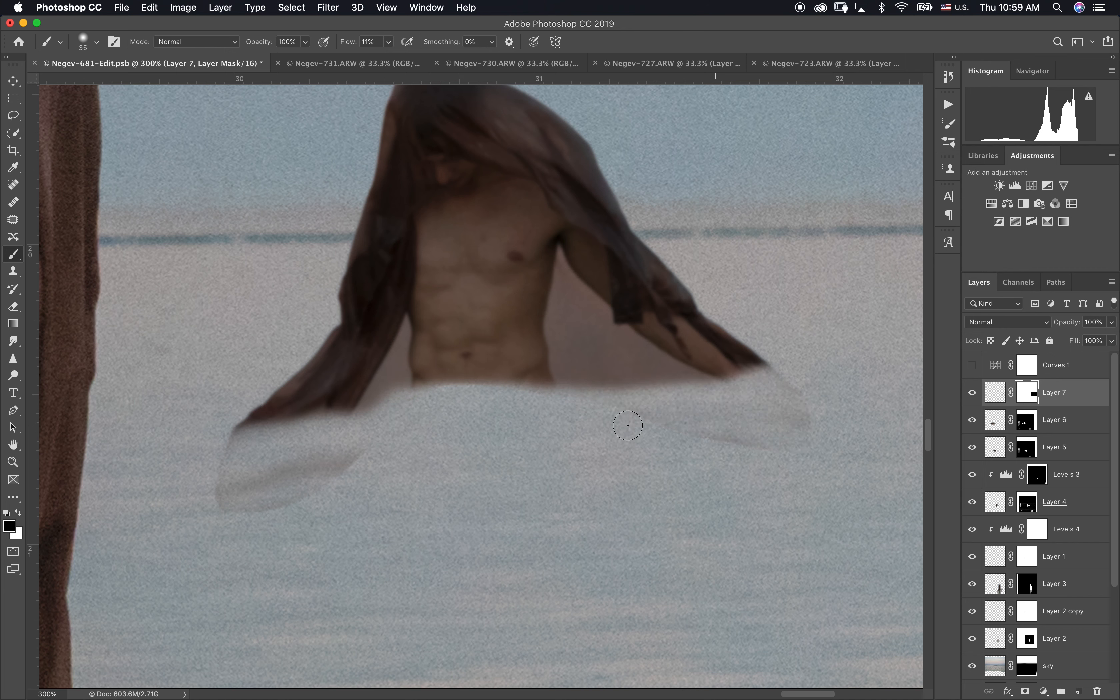
mouse_move(506, 416)
left_mouse_down()
mouse_move(343, 427)
mouse_move(272, 484)
left_mouse_up()
mouse_move(280, 434)
left_mouse_down()
mouse_move(250, 409)
mouse_move(261, 394)
mouse_move(301, 417)
mouse_move(724, 391)
mouse_move(741, 377)
mouse_move(803, 411)
left_mouse_up()
Step: Add a new empty layer above Layer 7, keeping its blend mode at Normal
left_click(1080, 690)
left_click(1014, 323)
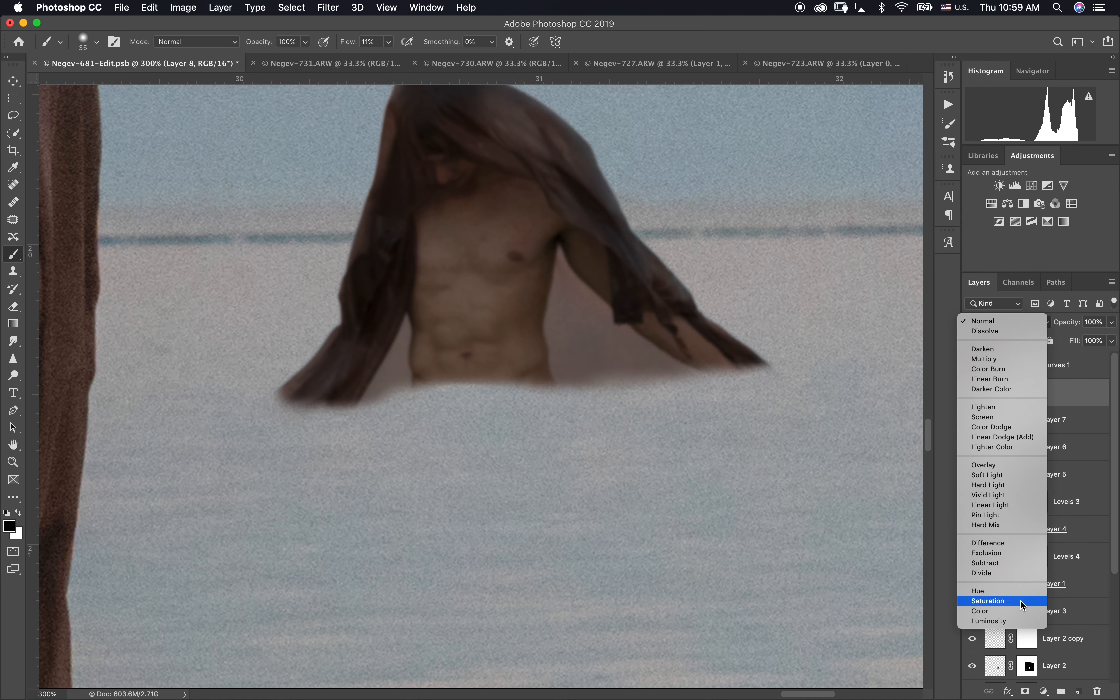
left_click(983, 322)
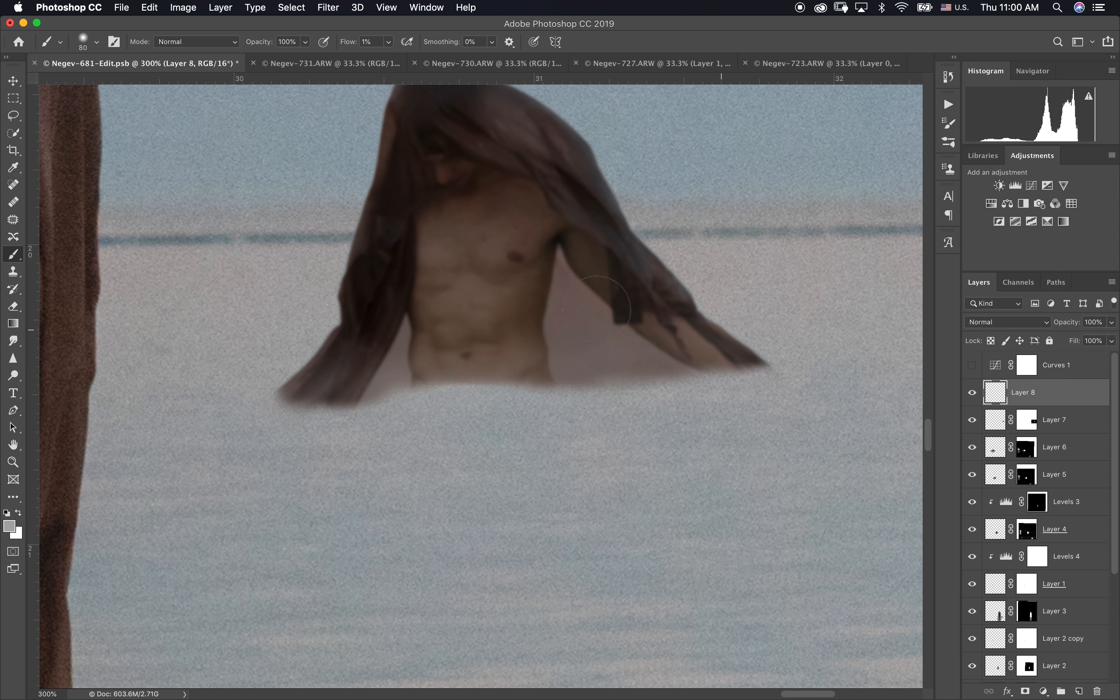
Step: Paint a faint grey haze over and around the small bare-chested figure on Layer 8 with an 80 px brush at 1% flow
scroll(550, 313, "up", 5)
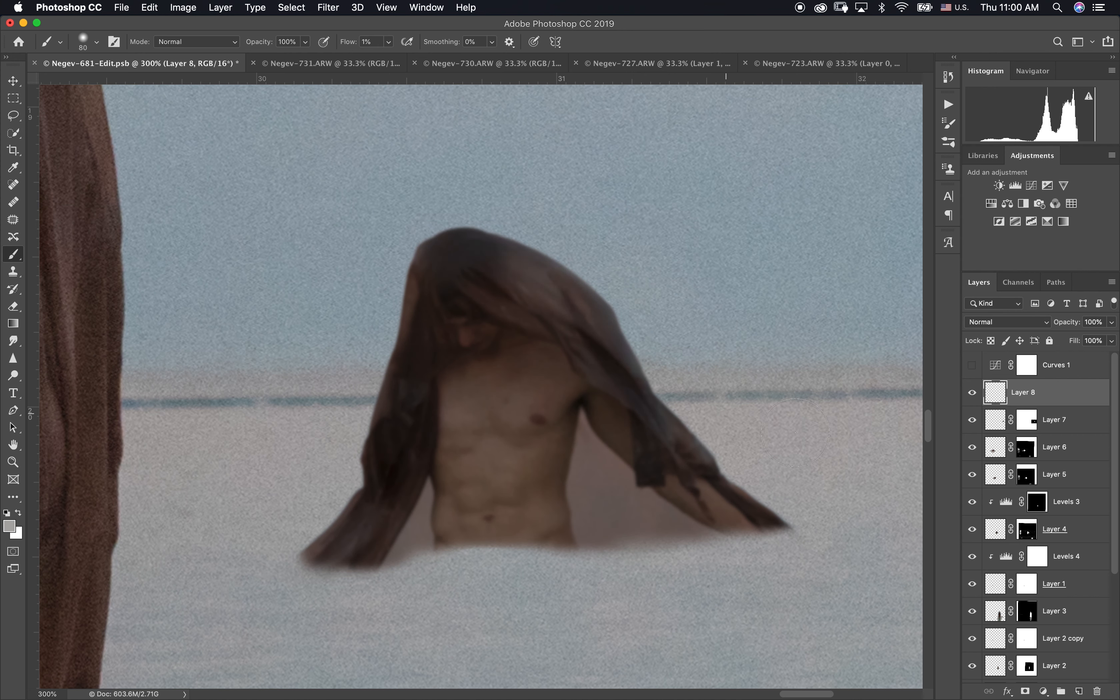
left_click_drag(678, 449, 617, 384)
key("super+z")
mouse_move(359, 360)
left_mouse_down()
mouse_move(407, 438)
mouse_move(388, 475)
mouse_move(312, 522)
left_mouse_up()
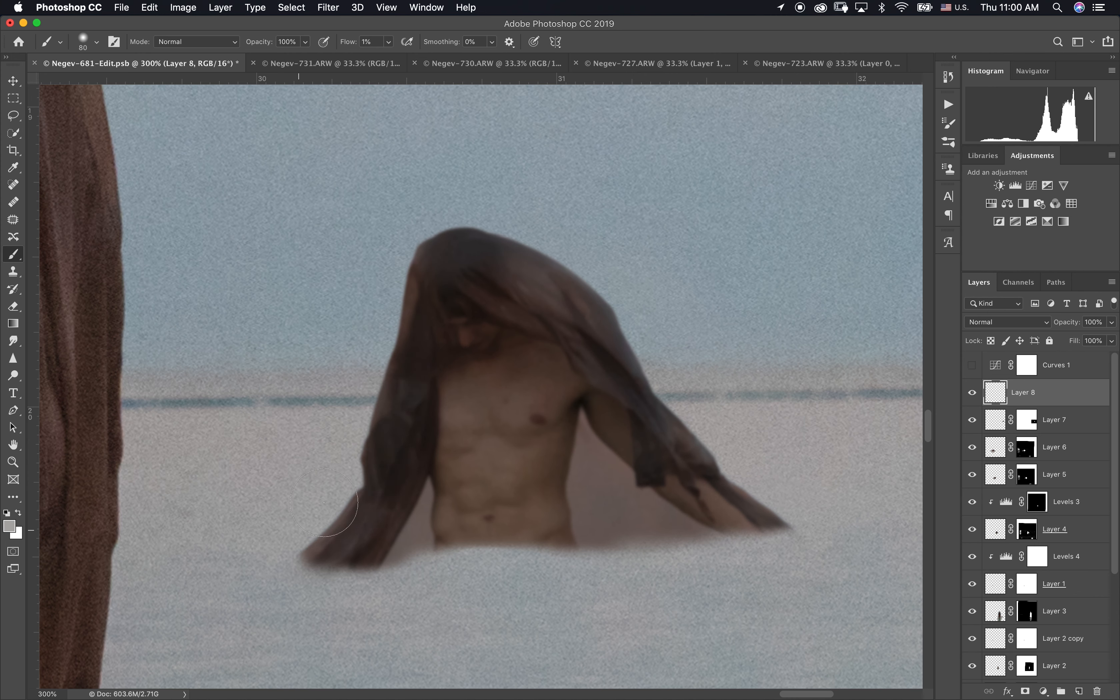
mouse_move(485, 237)
left_mouse_down()
mouse_move(488, 276)
mouse_move(439, 339)
mouse_move(583, 299)
left_mouse_up()
key("super+z")
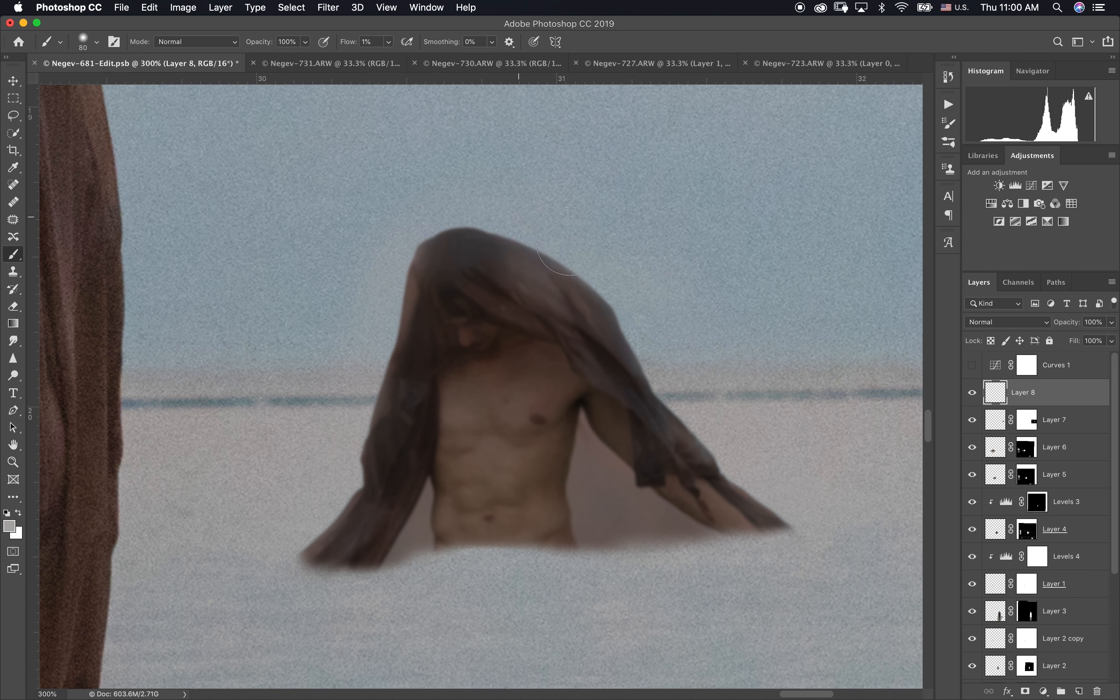
mouse_move(562, 483)
left_mouse_down()
mouse_move(483, 378)
mouse_move(416, 522)
mouse_move(453, 400)
mouse_move(553, 317)
mouse_move(489, 257)
left_mouse_up()
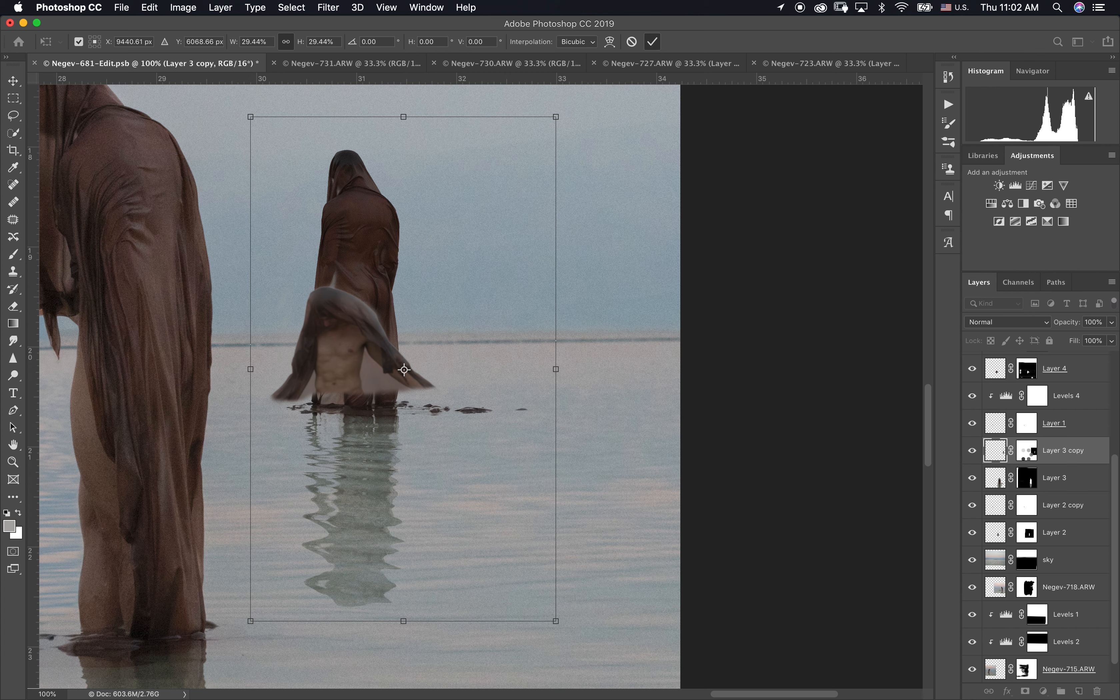
Step: Apply the 29.44% scaling of Layer 3 copy and move the layer above Layer 8
key("Return")
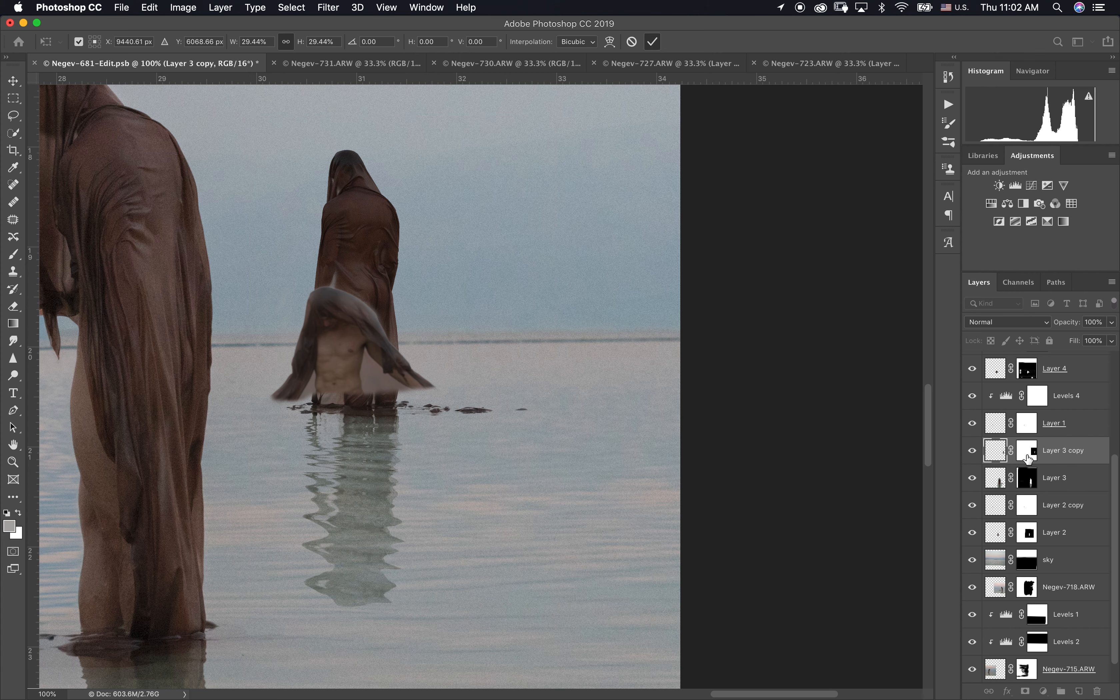
left_click_drag(999, 453, 1018, 385)
Step: Mask out the standing figure and waterline on Layer 3 copy with a 175 px brush at 64% flow, leaving only the reflection
left_click(1025, 399)
key("b")
left_click(83, 43)
left_click(139, 113)
key("Return")
left_click_drag(306, 373, 490, 410)
key("bracketright")
key("bracketright")
key("bracketright")
key("bracketright")
key("bracketright")
mouse_move(379, 348)
left_mouse_down()
mouse_move(324, 343)
mouse_move(417, 281)
left_mouse_up()
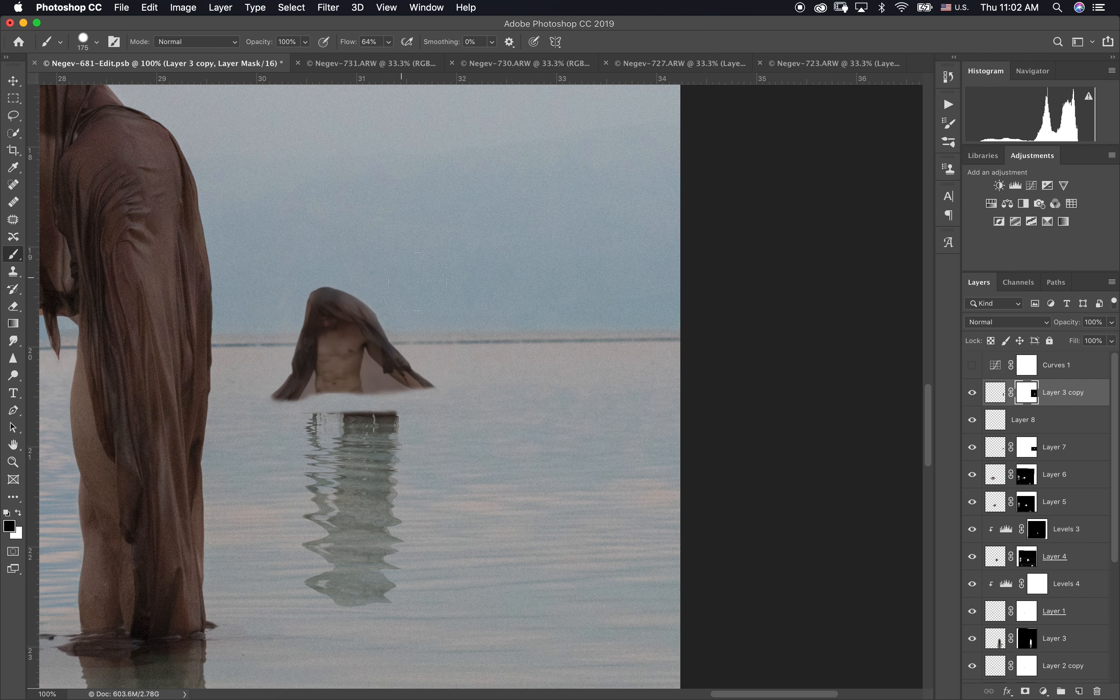
mouse_move(398, 384)
left_mouse_down()
mouse_move(356, 403)
mouse_move(415, 402)
left_mouse_up()
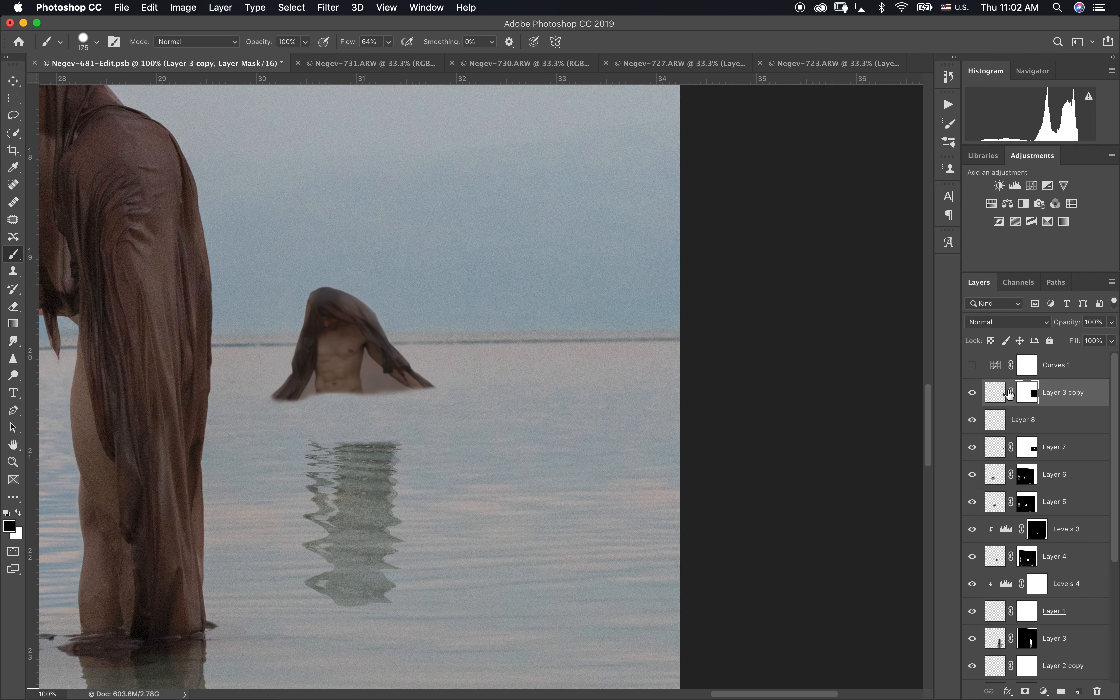
Step: Swap the brush colours and change the brush's blending mode
key("x")
left_click(197, 41)
left_click(172, 191)
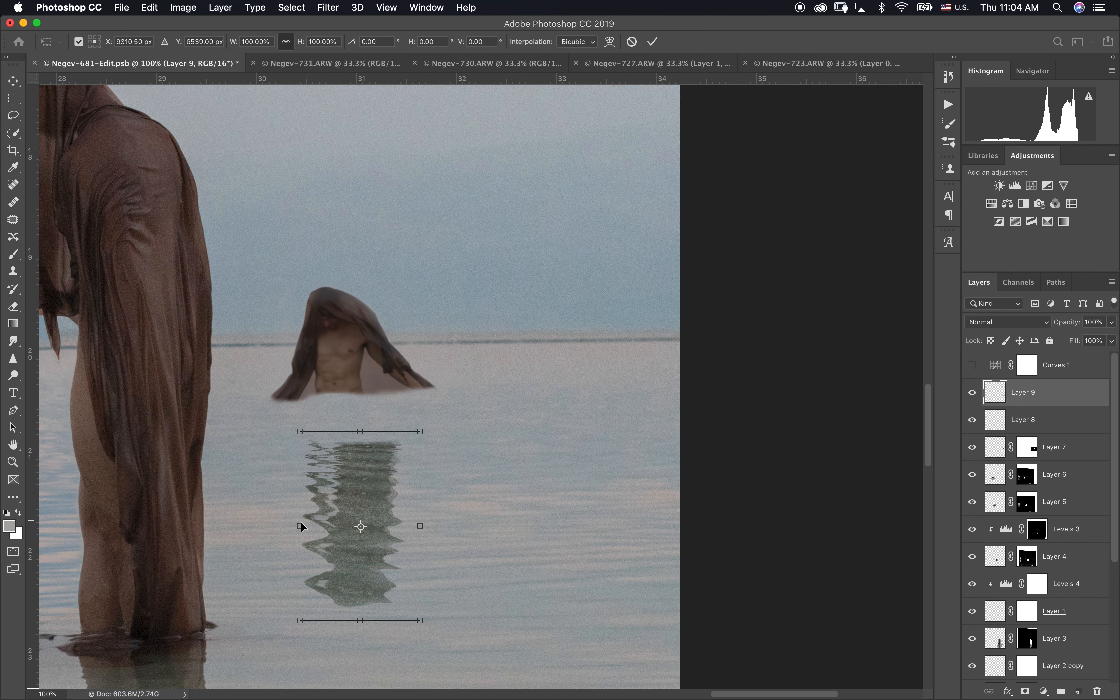
Step: Widen and flatten the reflection to about 190% width and 42% height, placing it directly beneath the small bare-chested figure
left_click_drag(300, 525, 250, 512)
left_click_drag(356, 523, 350, 445)
left_click_drag(425, 477, 471, 468)
left_click_drag(437, 418, 437, 413)
left_click_drag(255, 475, 243, 473)
left_click_drag(375, 413, 416, 411)
left_click_drag(480, 472, 476, 472)
mouse_move(249, 471)
left_mouse_down()
mouse_move(177, 470)
mouse_move(247, 472)
left_mouse_up()
left_click_drag(362, 566, 362, 456)
left_click_drag(413, 415, 409, 420)
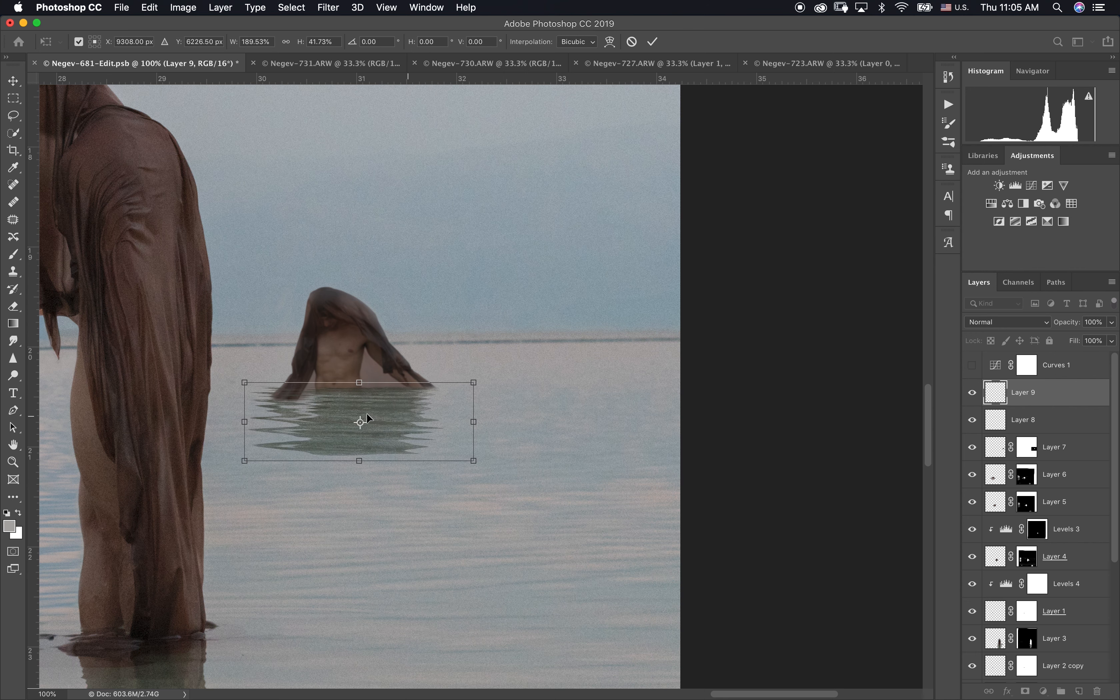
left_click_drag(236, 374, 230, 373)
Step: Narrow the bottom edge of the small figure's reflection with a Perspective transform and apply it
left_click(149, 7)
mouse_move(200, 315)
left_click(363, 387)
left_click_drag(475, 459, 419, 464)
left_click(652, 42)
Step: Reduce the reflection's height and width, and warp its upper edge to fit under the small figure's outstretched veil
key("super+t")
left_click_drag(353, 461, 352, 436)
left_click_drag(330, 396, 329, 404)
left_click_drag(449, 412, 394, 407)
left_click(608, 44)
left_click_drag(251, 383, 230, 402)
left_click_drag(321, 384, 317, 385)
key("Return")
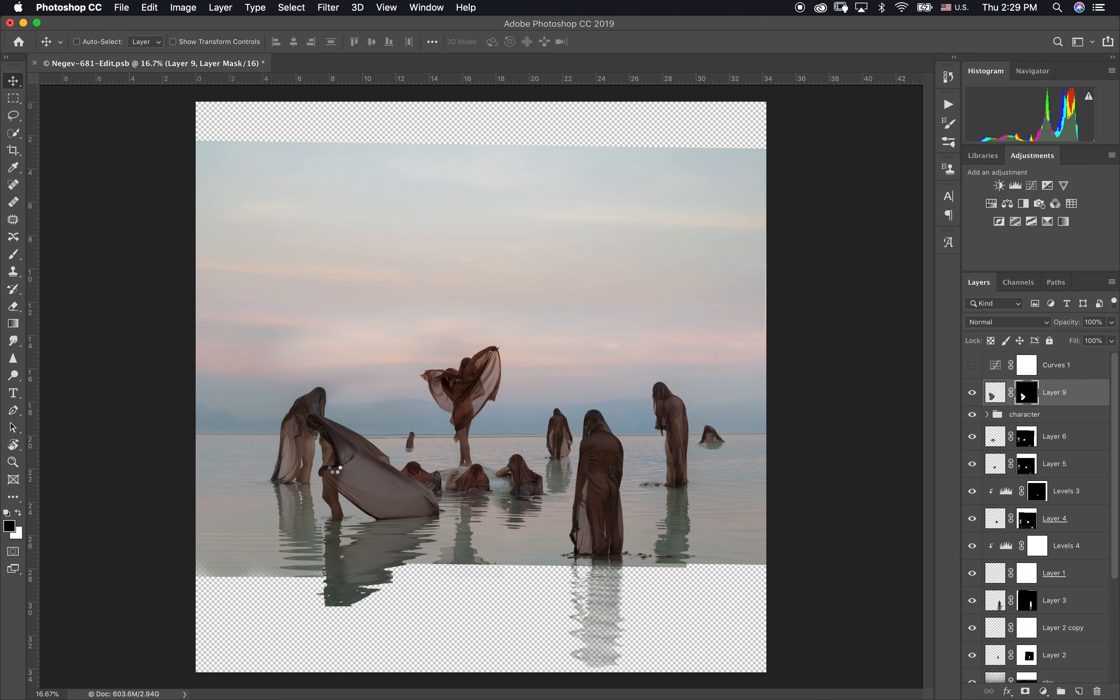
Step: Scale the trailing-veil figure on Layer 9 to 126.12%, rotate it -1.81° and place it in the lower-left foreground of the image
left_click_drag(374, 482, 340, 488)
key("super+minus")
key("super+plus")
key("super+t")
left_click_drag(399, 524, 445, 524)
left_click_drag(383, 515, 341, 528)
left_click_drag(422, 403, 417, 398)
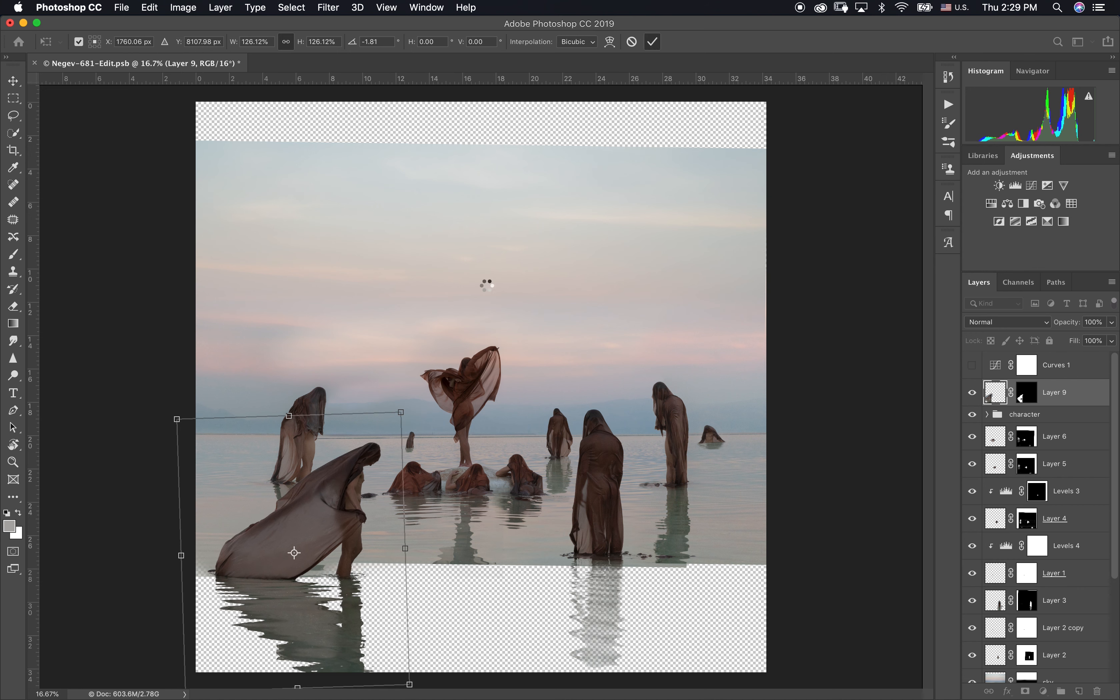
left_click(652, 42)
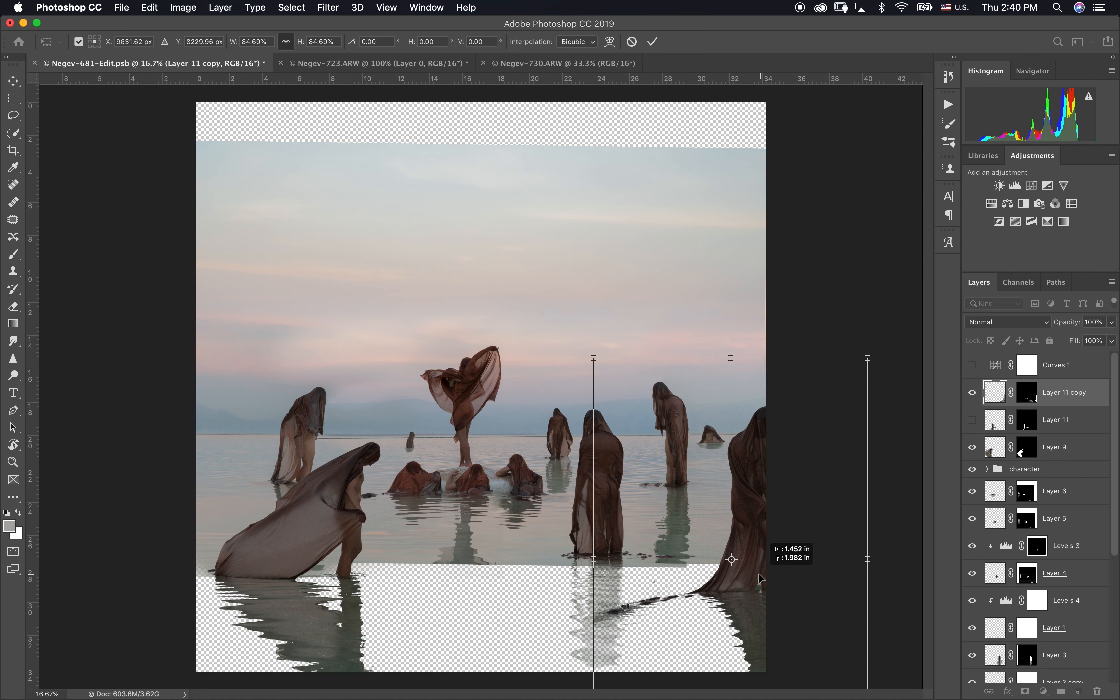
Step: Move the veiled figure on Layer 11 copy, scaled to 84.69%, slightly lower against the image's right edge
left_click_drag(760, 575, 768, 582)
left_click_drag(759, 501, 760, 508)
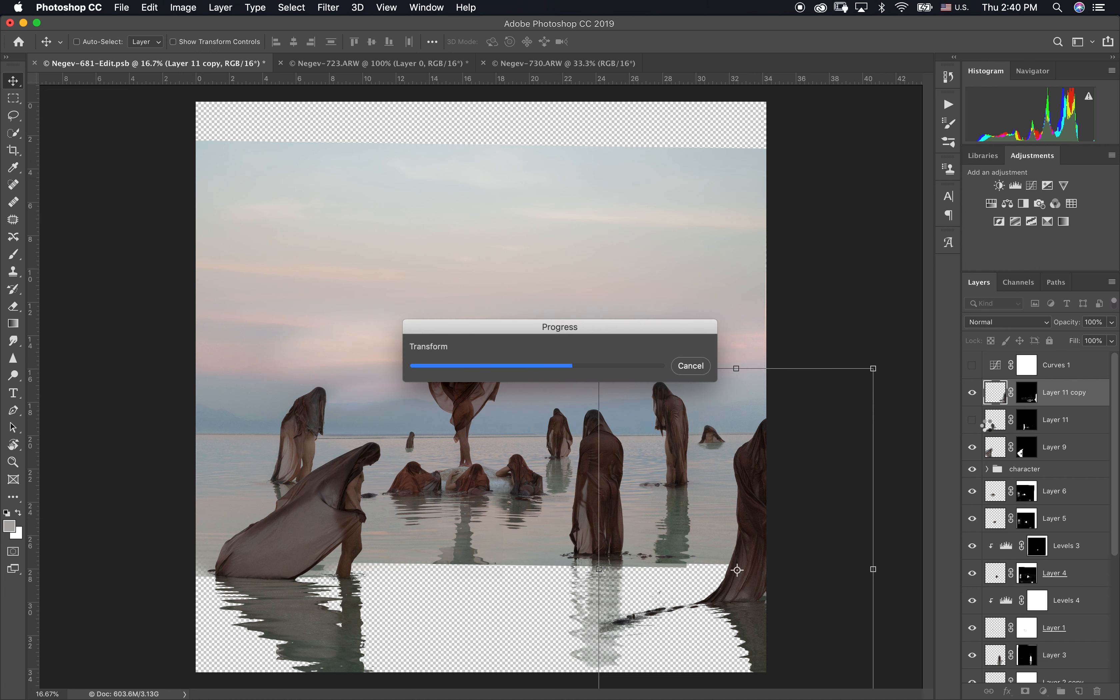
Step: Enlarge the trailing-veil figure on Layer 9 to 113.98% and move it down so its fabric reaches the image's left edge
left_click(971, 452)
left_click(971, 452)
left_click(991, 454)
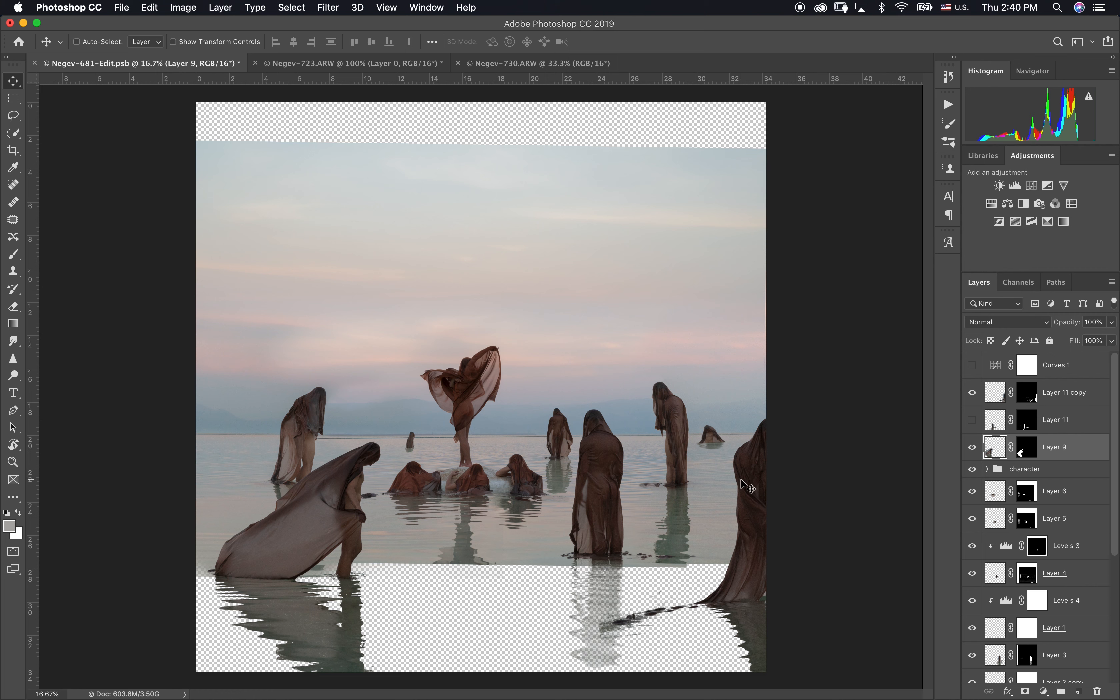
key("super+t")
left_click_drag(180, 547, 162, 548)
left_click_drag(355, 532, 375, 567)
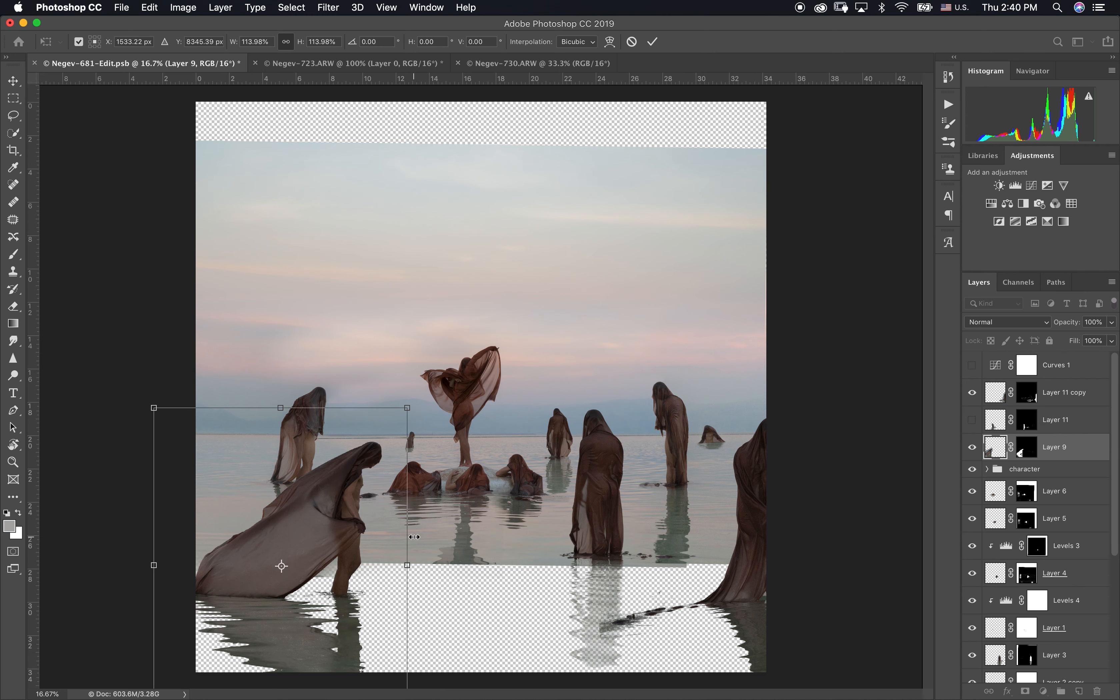
scroll(742, 421, "up", 1)
scroll(743, 420, "down", 1)
scroll(742, 420, "up", 1)
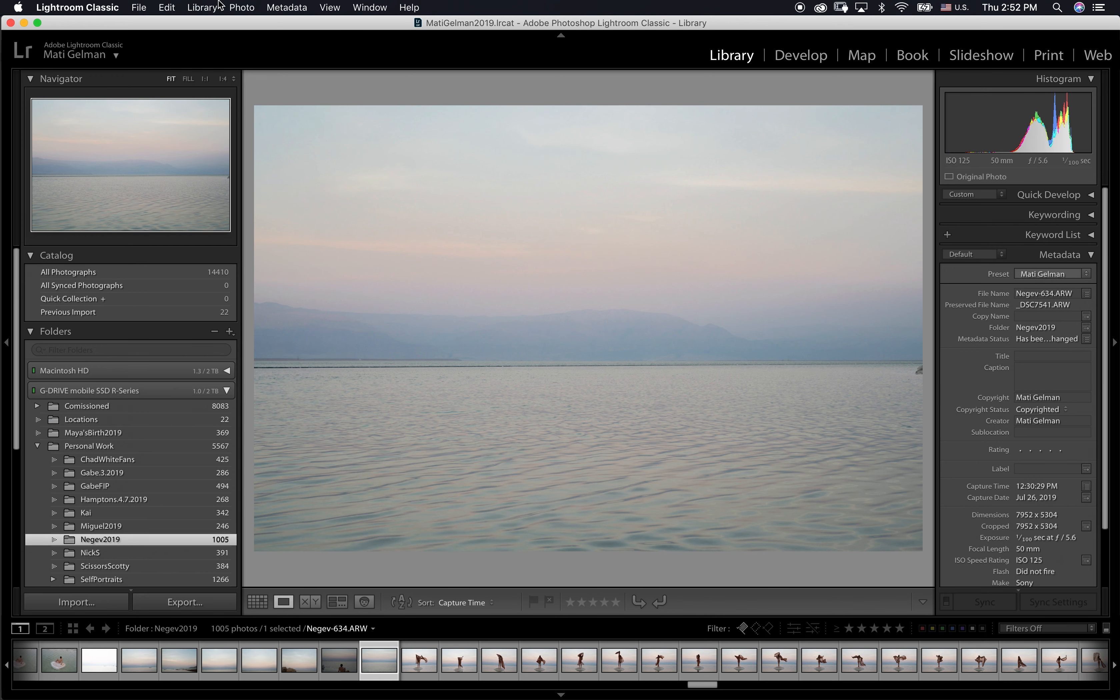
Step: Send Negev-634.ARW from Lightroom to Photoshop CC 2019 for editing and switch to Photoshop
left_click(220, 6)
mouse_move(300, 128)
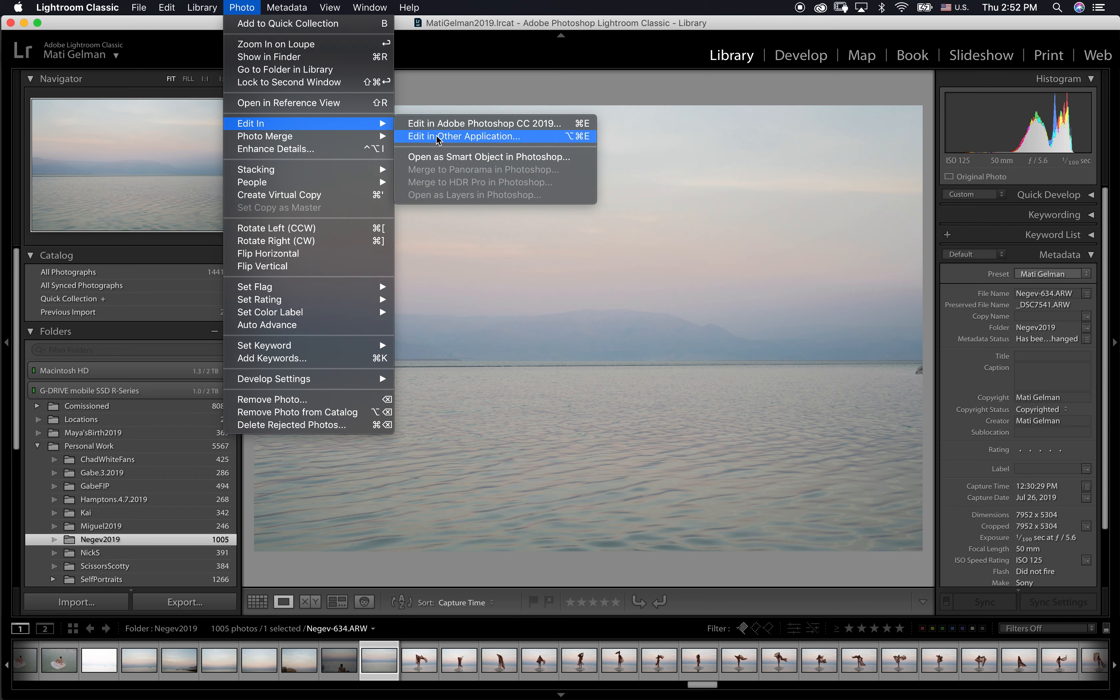
left_click(461, 124)
mouse_move(658, 694)
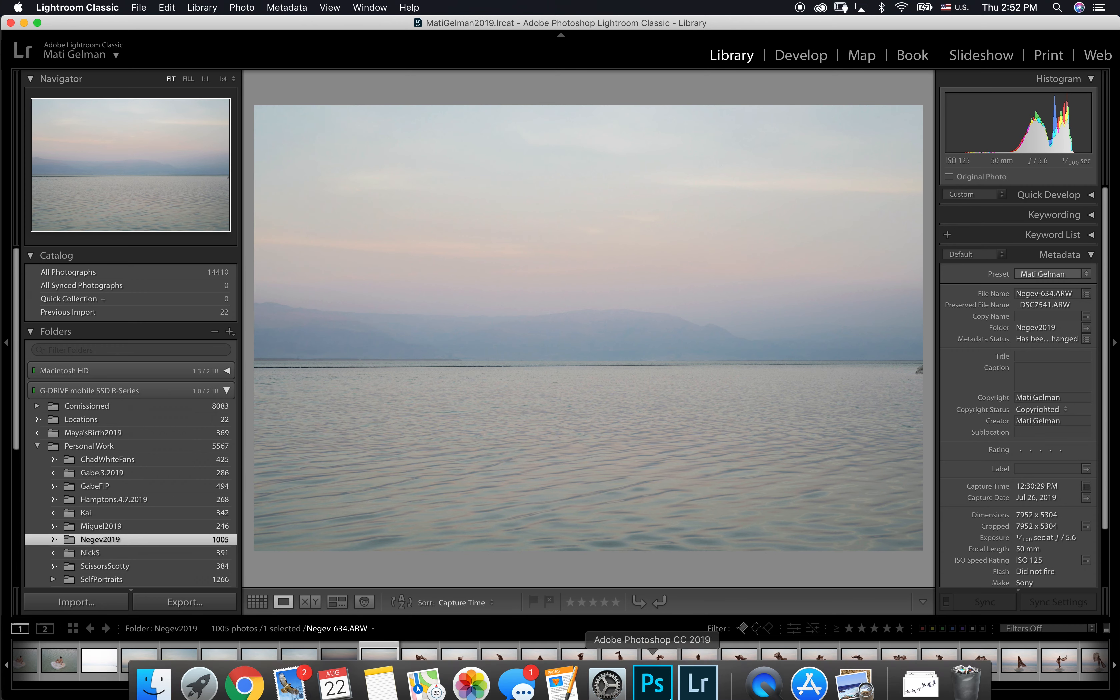
left_click(701, 678)
left_click(652, 670)
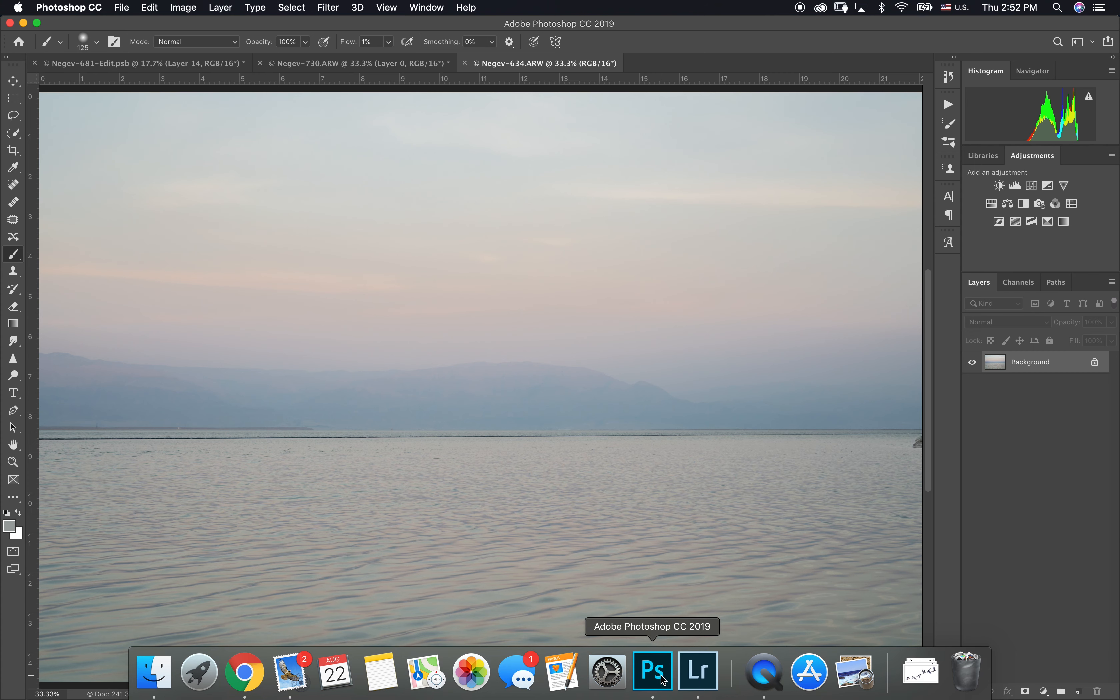
Step: Copy the Negev-634.ARW seascape into Negev-681-Edit.psb and place its layer directly above Negev-681.ARW
key("v")
left_click_drag(620, 385, 382, 396)
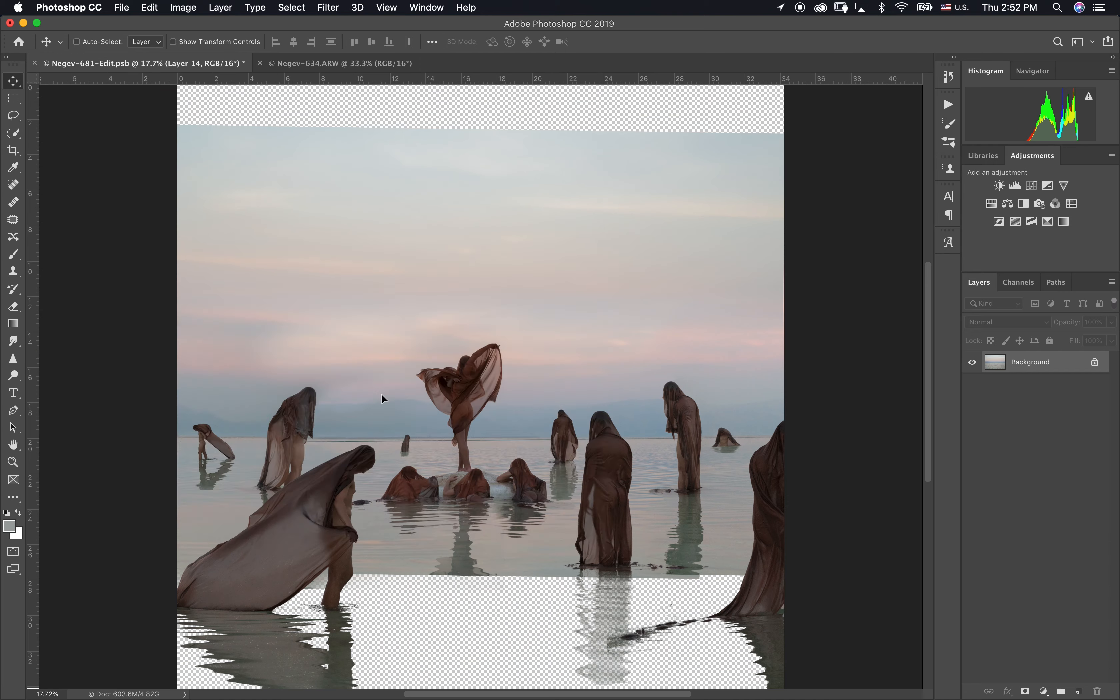
left_click_drag(594, 470, 702, 555)
scroll(999, 436, "down", 4)
scroll(1000, 435, "up", 4)
left_click_drag(993, 424, 1020, 660)
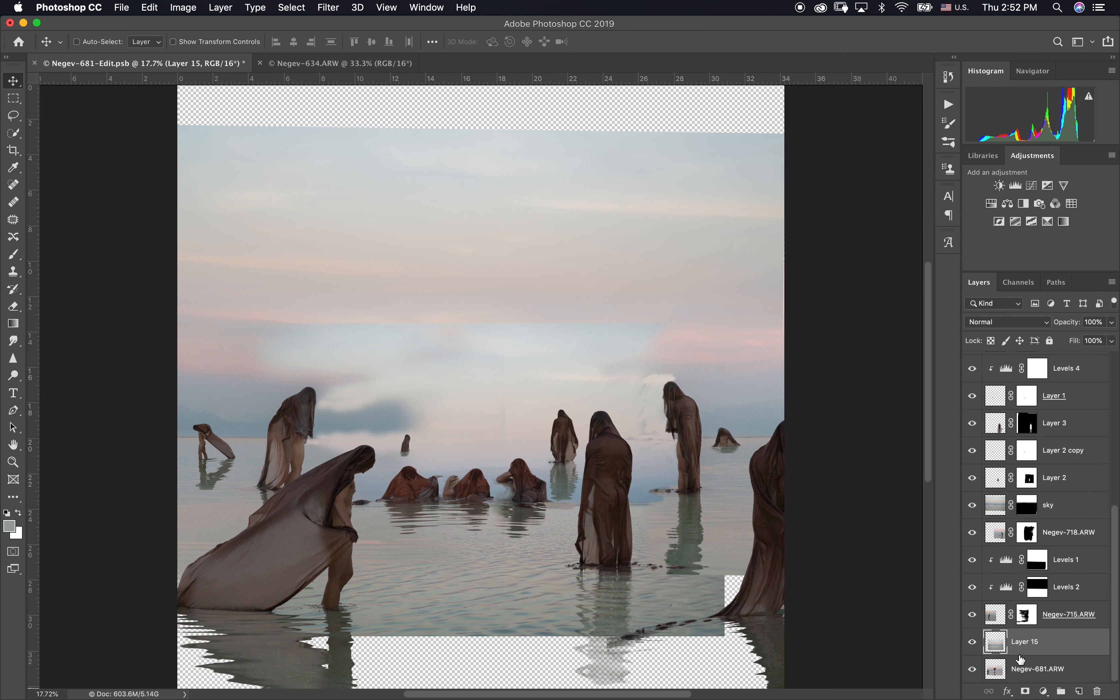
Step: Move Layer 15's seascape down and scale it to 129.91% so its water fills the empty lower area across the canvas width
left_click_drag(512, 504, 514, 616)
key("ctrl+t")
left_click_drag(747, 488, 804, 489)
left_click_drag(259, 490, 171, 496)
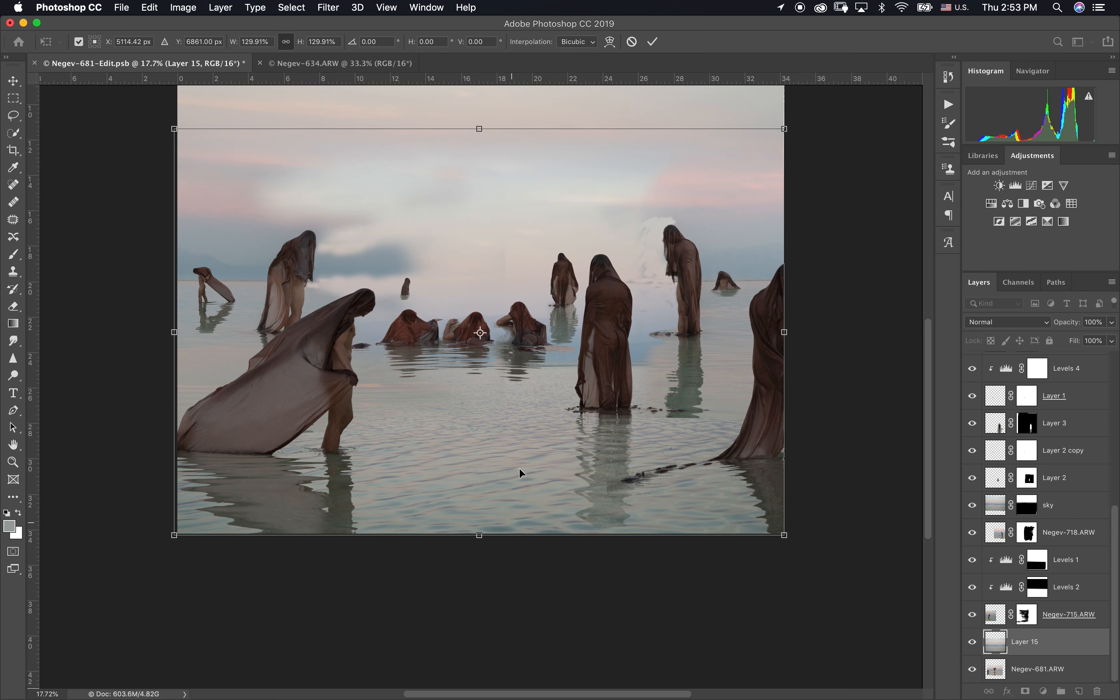
Step: Apply a Perspective transform to Layer 15, widening the bottom edge of the water beyond the canvas
key("ctrl+minus")
left_click(149, 7)
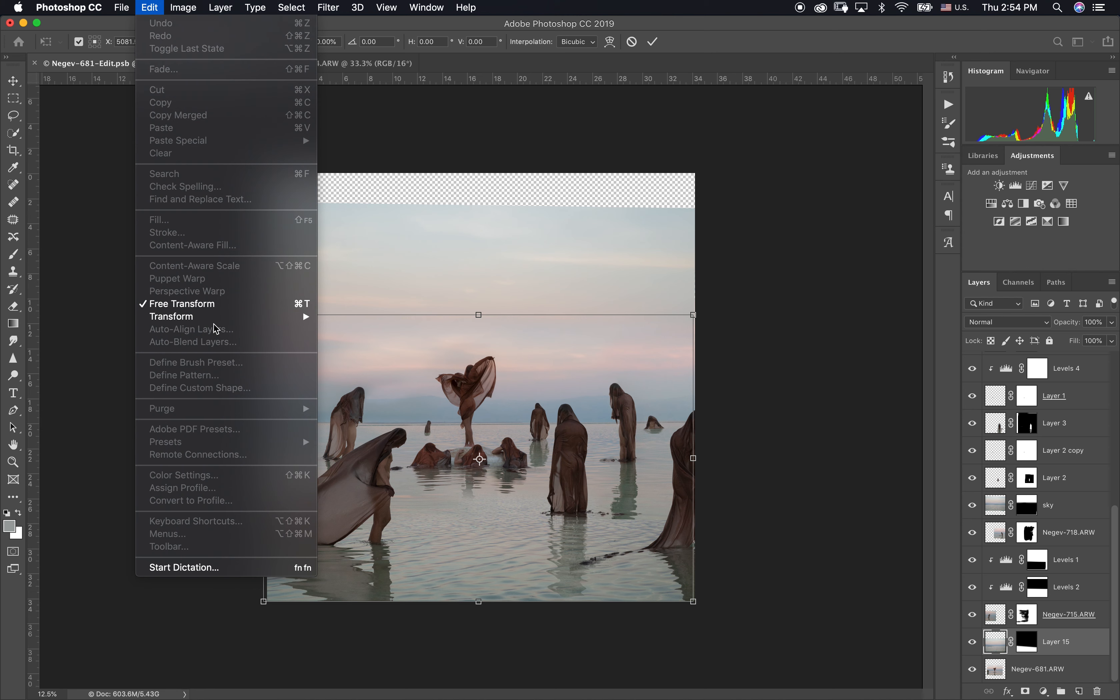
mouse_move(220, 319)
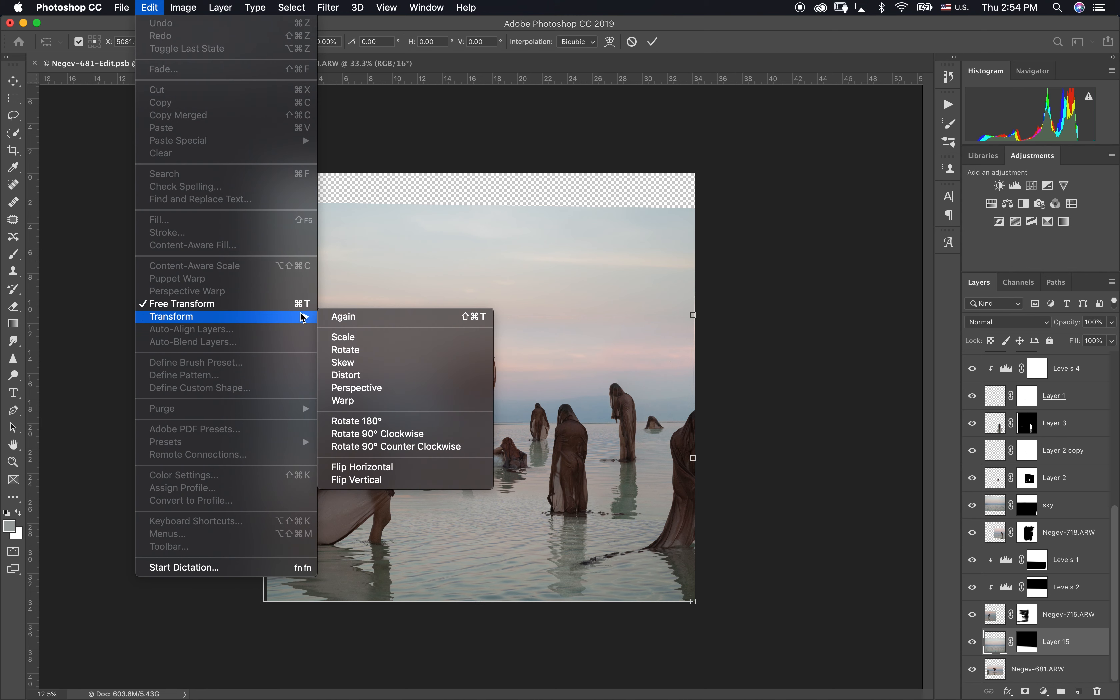
left_click(406, 389)
left_click_drag(694, 601, 776, 601)
left_click(653, 42)
key("g")
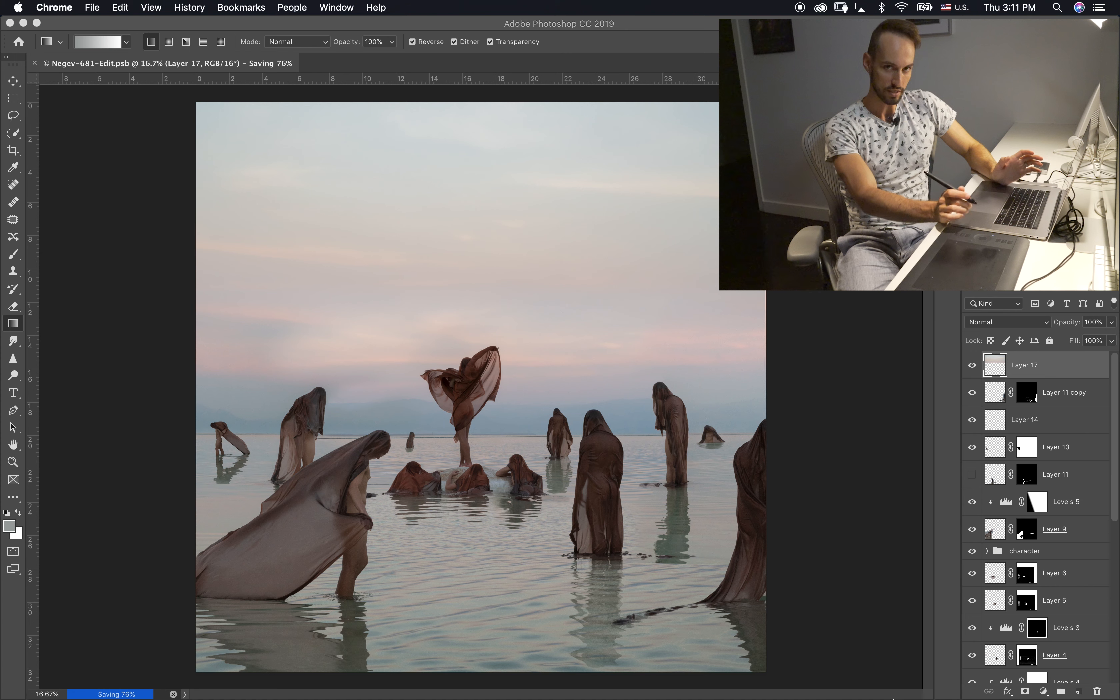
Step: Place the downloaded cloudy sky image with a crescent moon as the uppermost layer in Overlay mode
left_click(874, 671)
left_click_drag(890, 614, 537, 355)
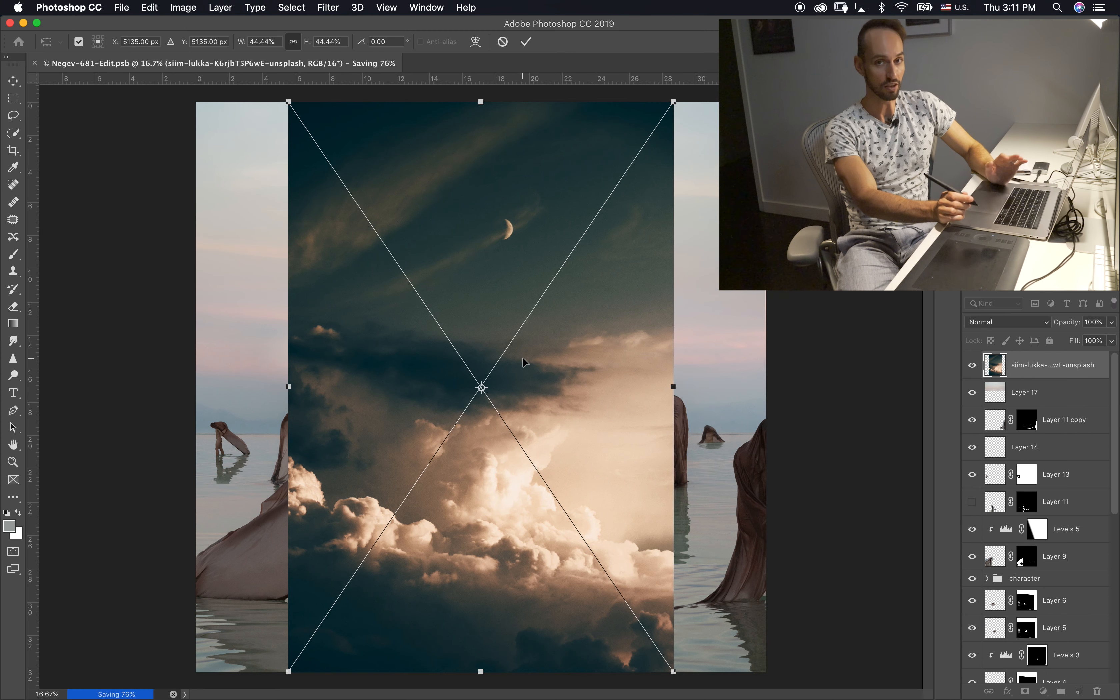
left_click(992, 325)
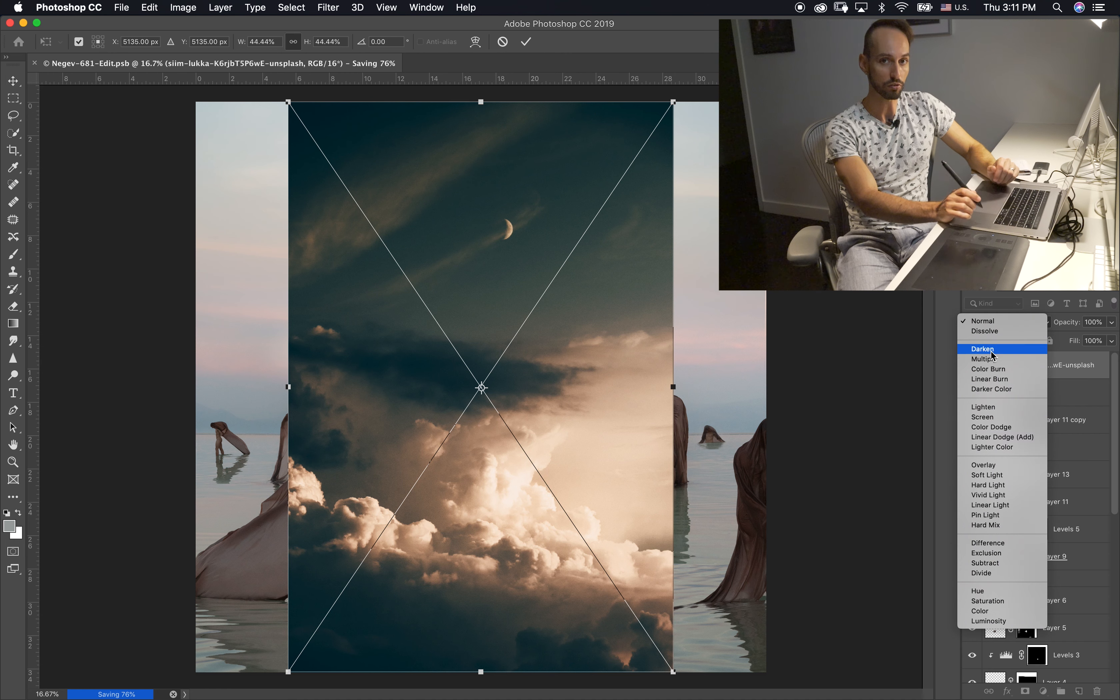
left_click(994, 467)
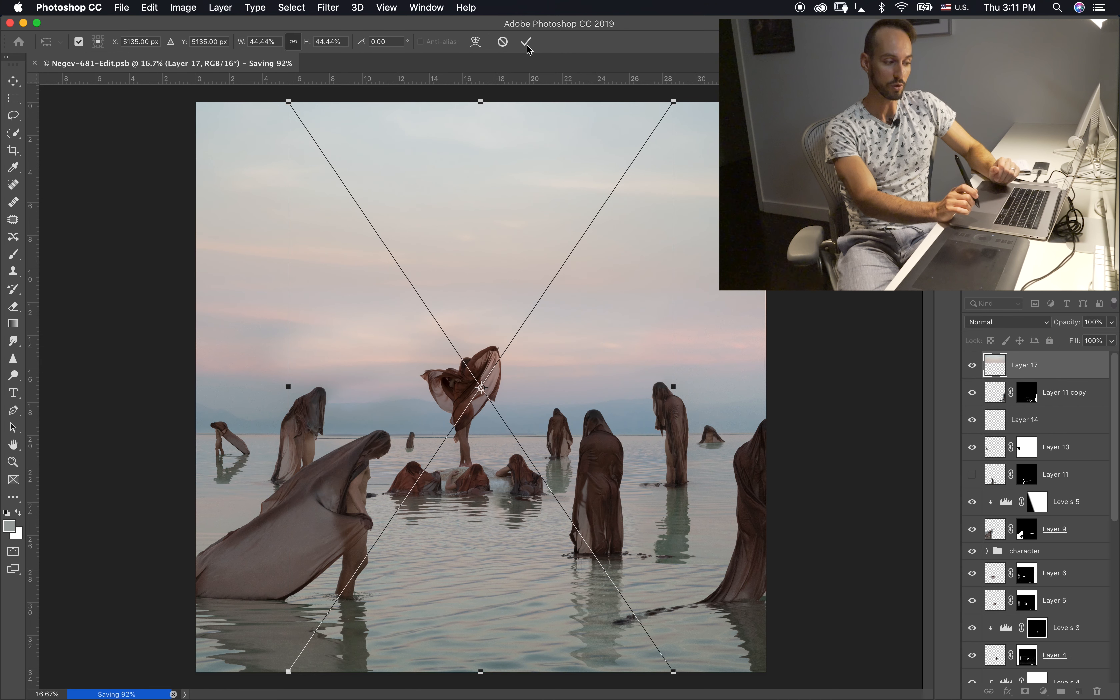
left_click(527, 44)
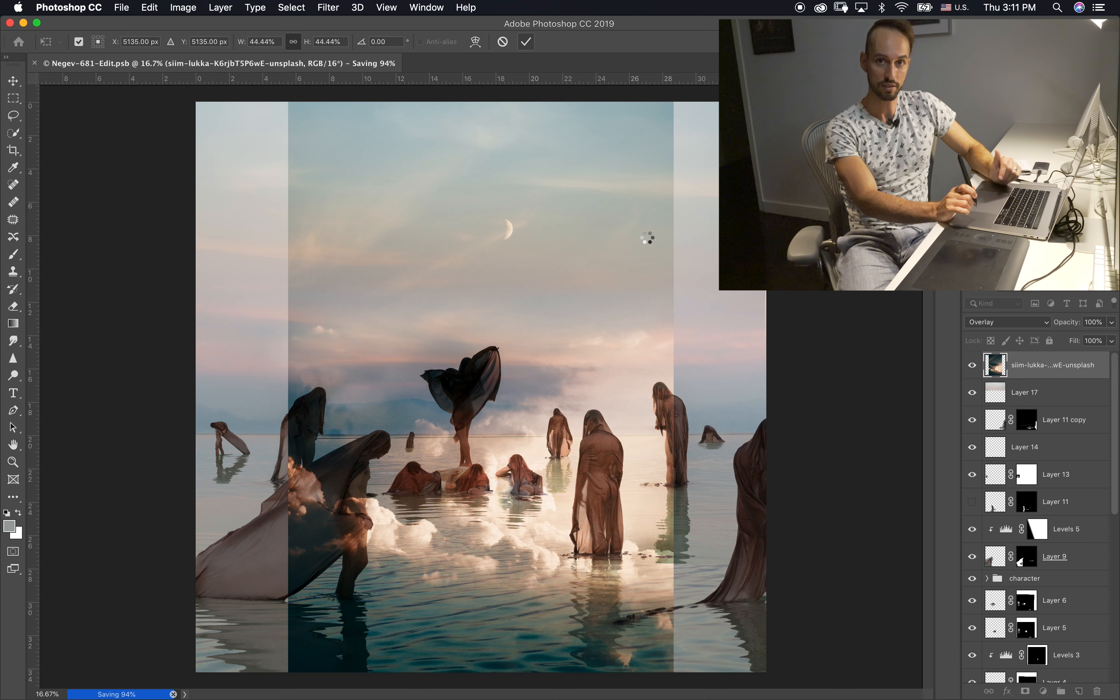
Step: Stretch the cloudy sky layer across the full canvas width and raise it so its bright clouds sit above the horizon
key("g")
key("ctrl+minus")
key("ctrl+t")
left_click_drag(623, 386, 697, 386)
left_click_drag(336, 386, 266, 386)
left_click_drag(481, 173, 473, 98)
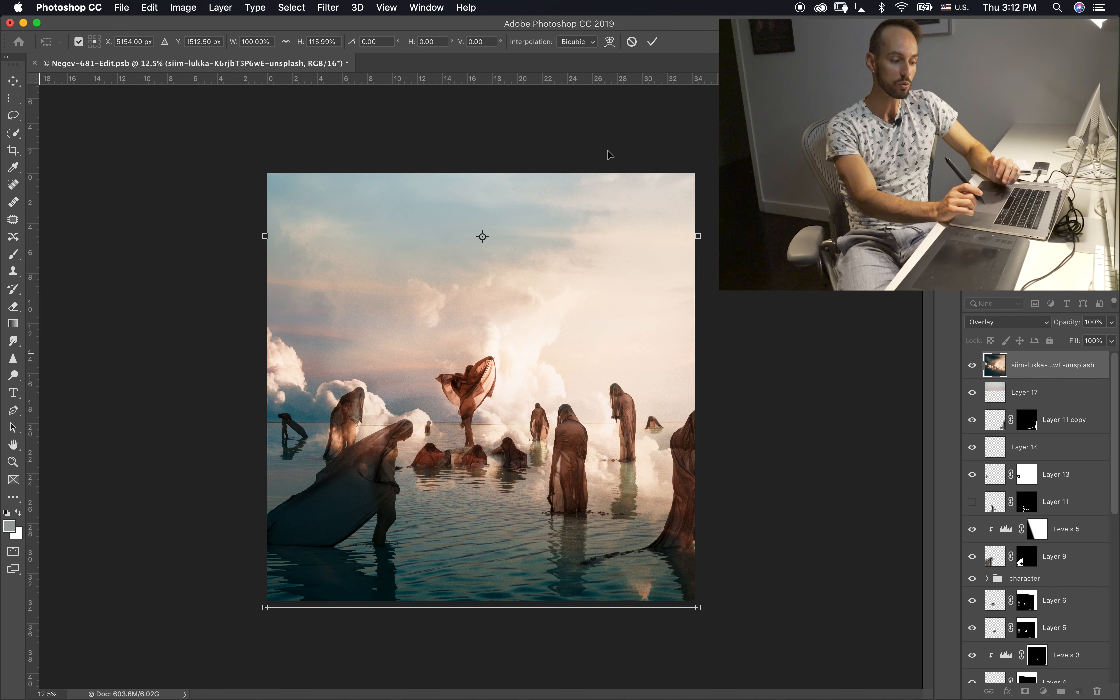
key("Return")
key("g")
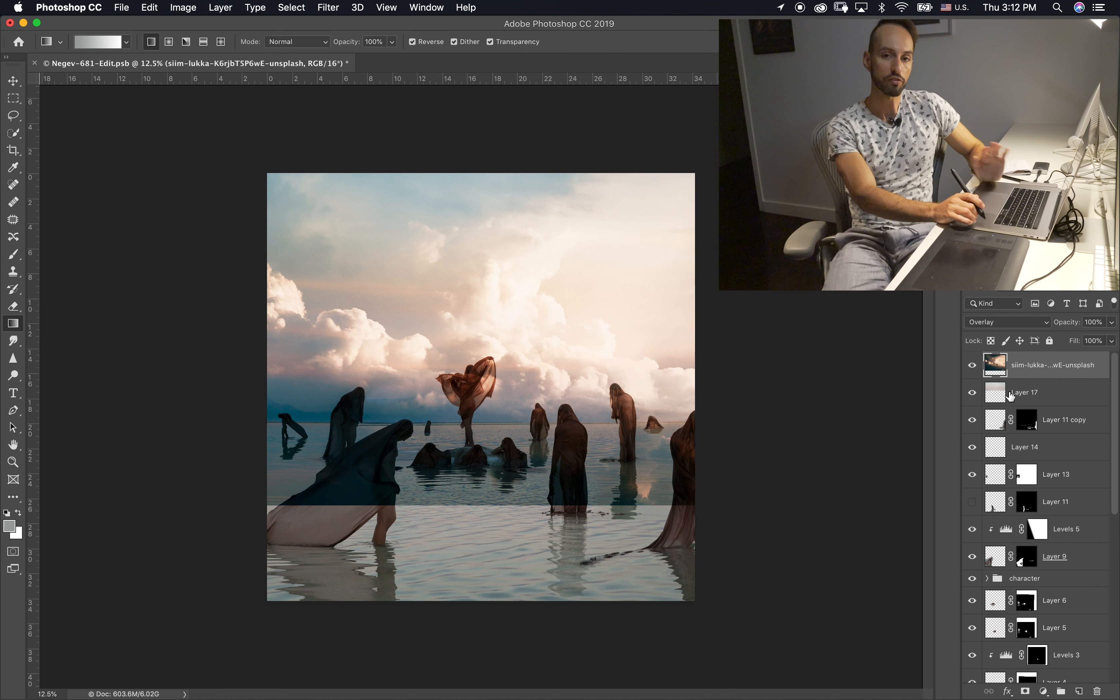
Step: Select the sky layer's area below the horizon, stretch it down to 224.13% height past the canvas bottom, and deselect
key("m")
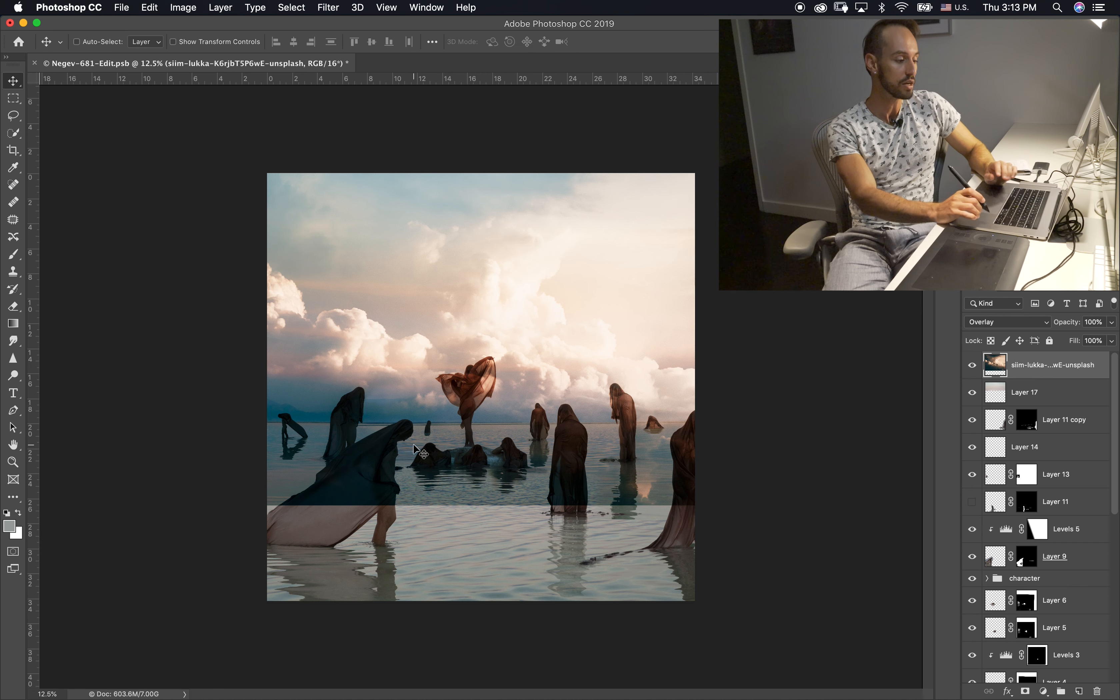
left_click_drag(714, 592, 253, 425)
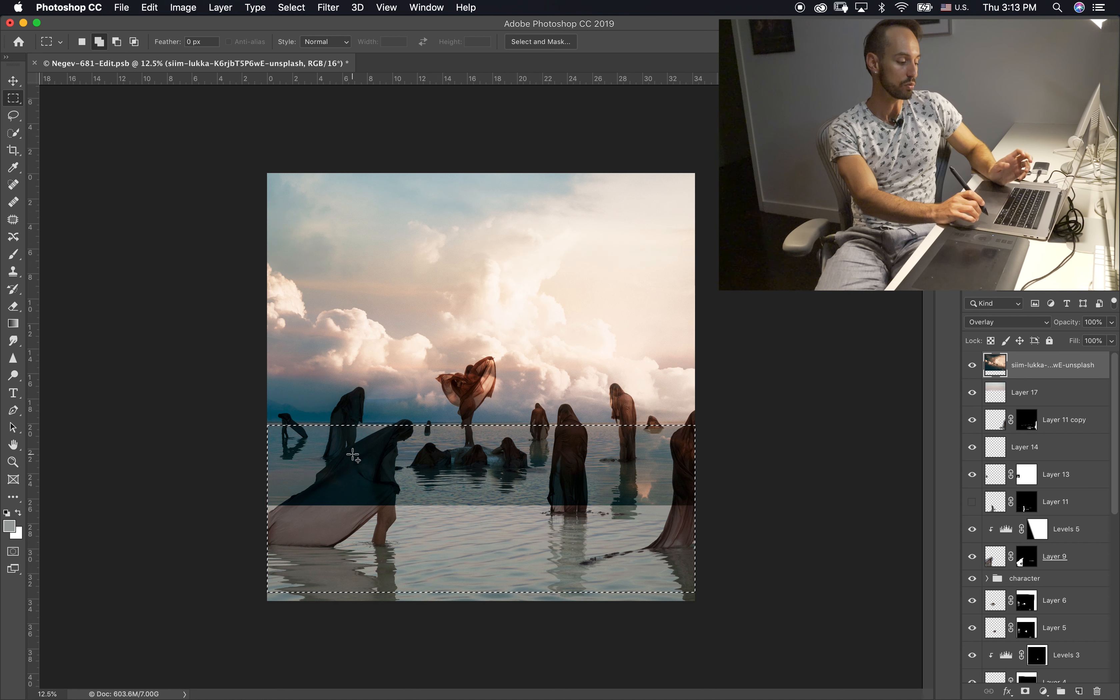
key("super+t")
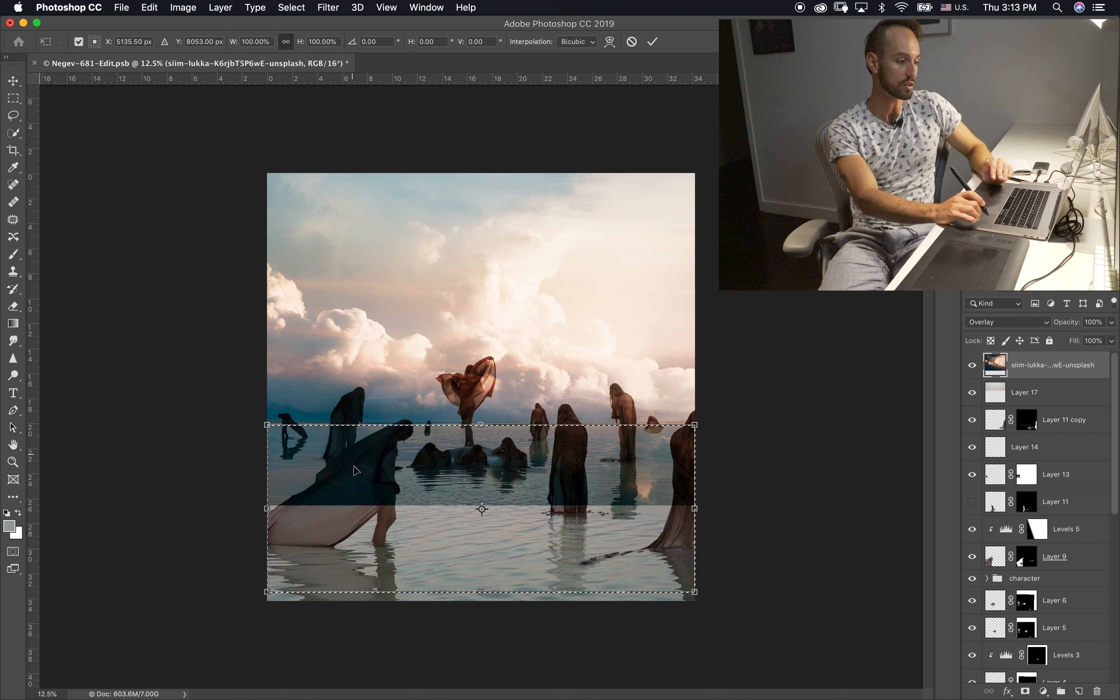
left_click_drag(481, 592, 474, 696)
key("super+minus")
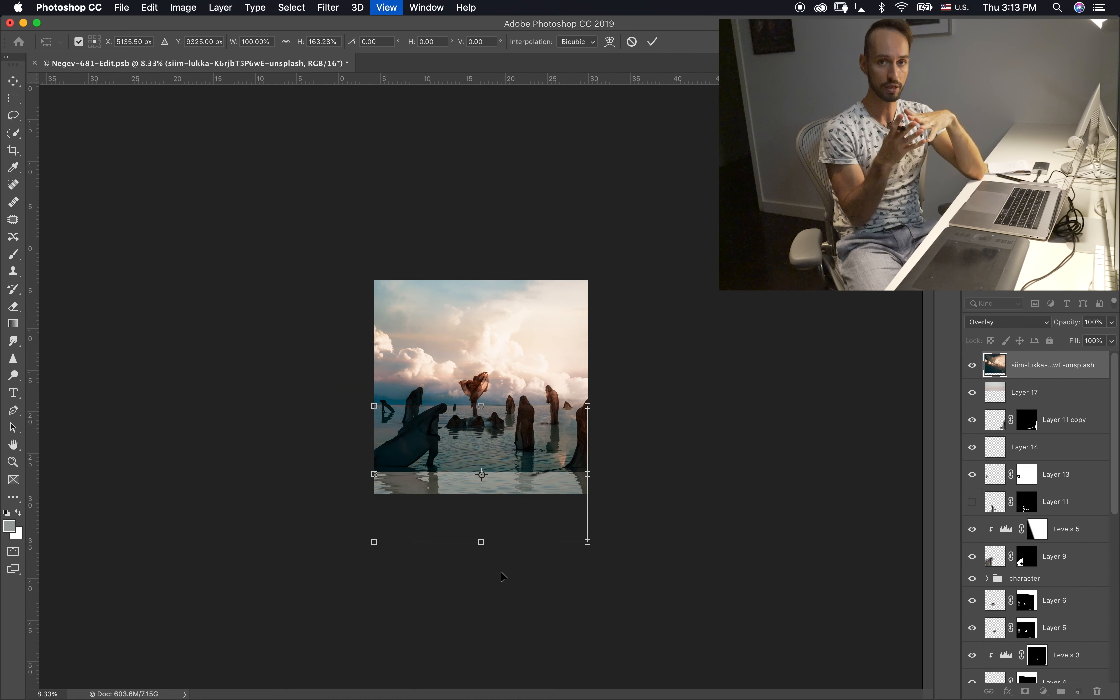
left_click_drag(481, 541, 481, 593)
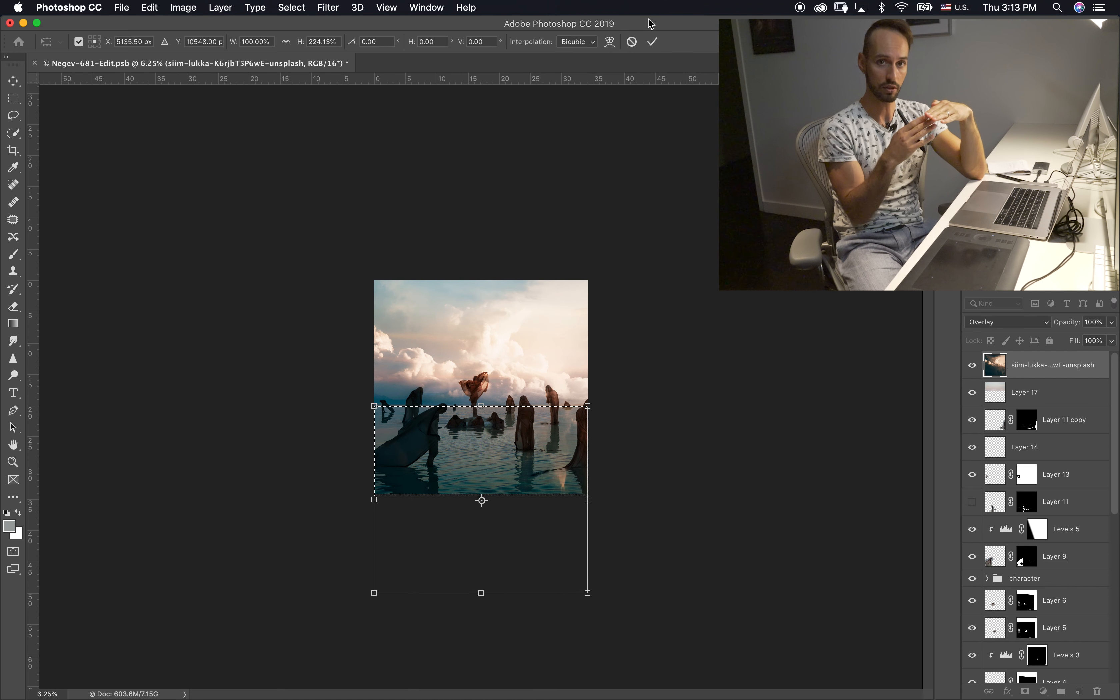
key("m")
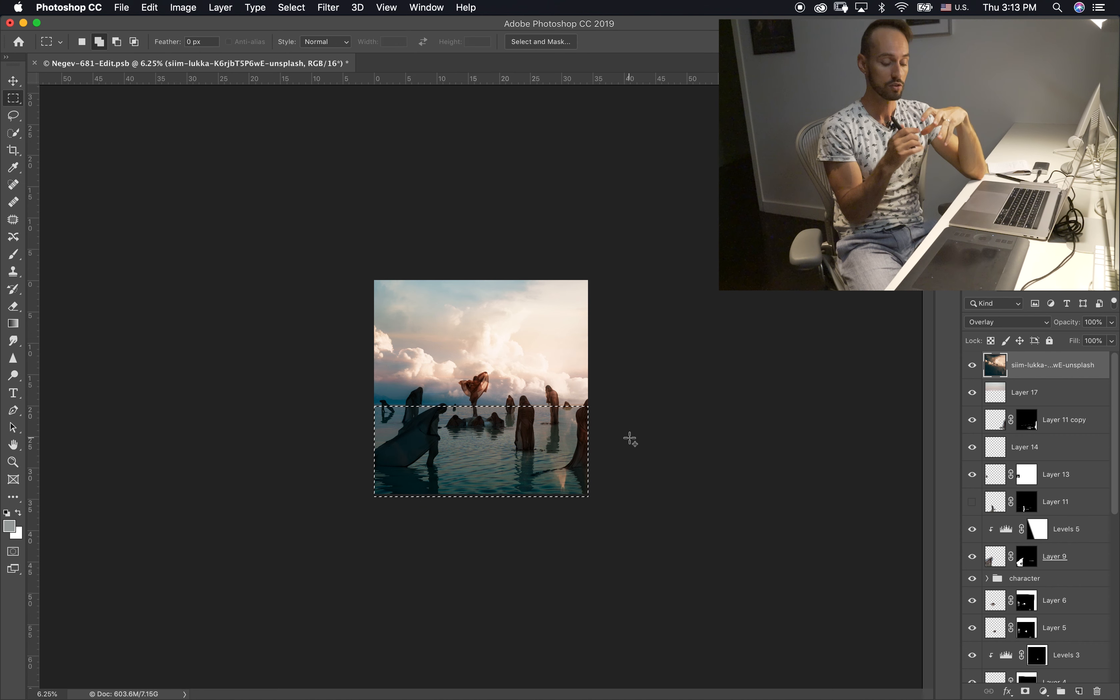
key("super+d")
key("super+0")
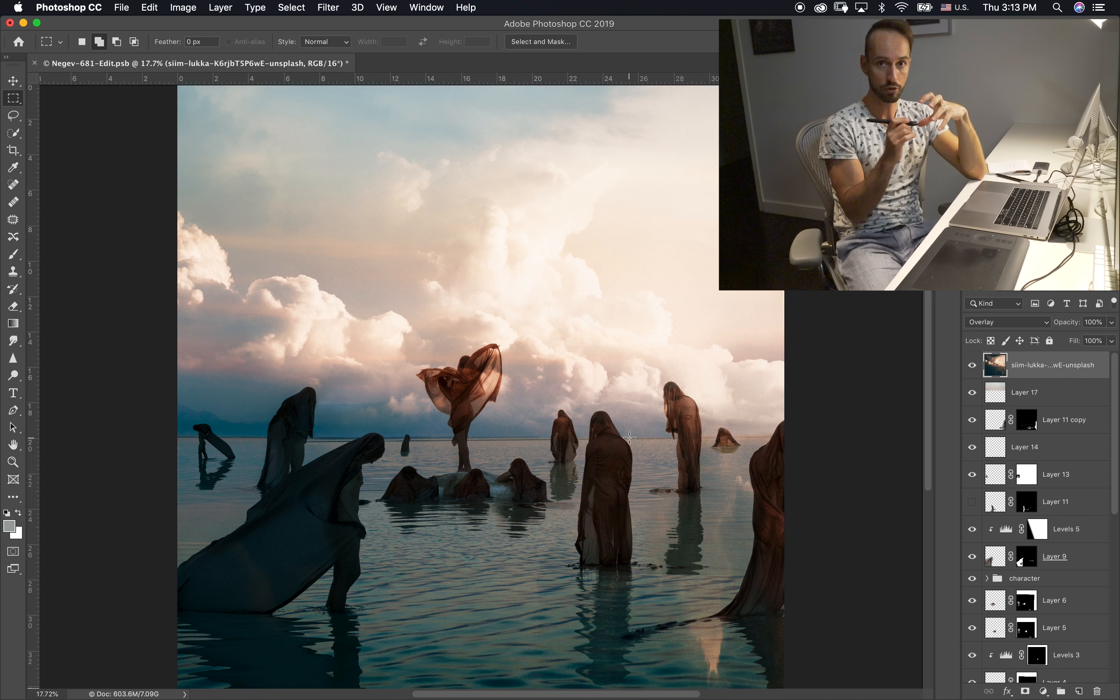
Step: Add a Curves adjustment above Layer 17 and lower its curve to darken the image
key("super+minus")
left_click(1004, 395)
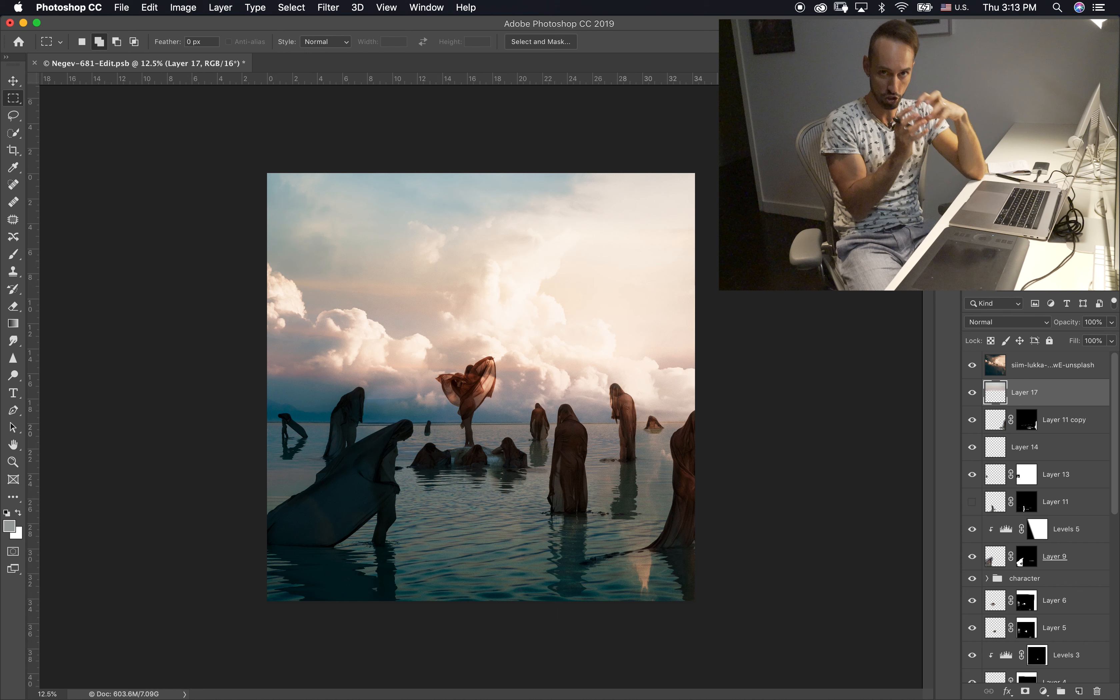
left_click(1005, 240)
left_click_drag(926, 291, 944, 304)
left_click(810, 197)
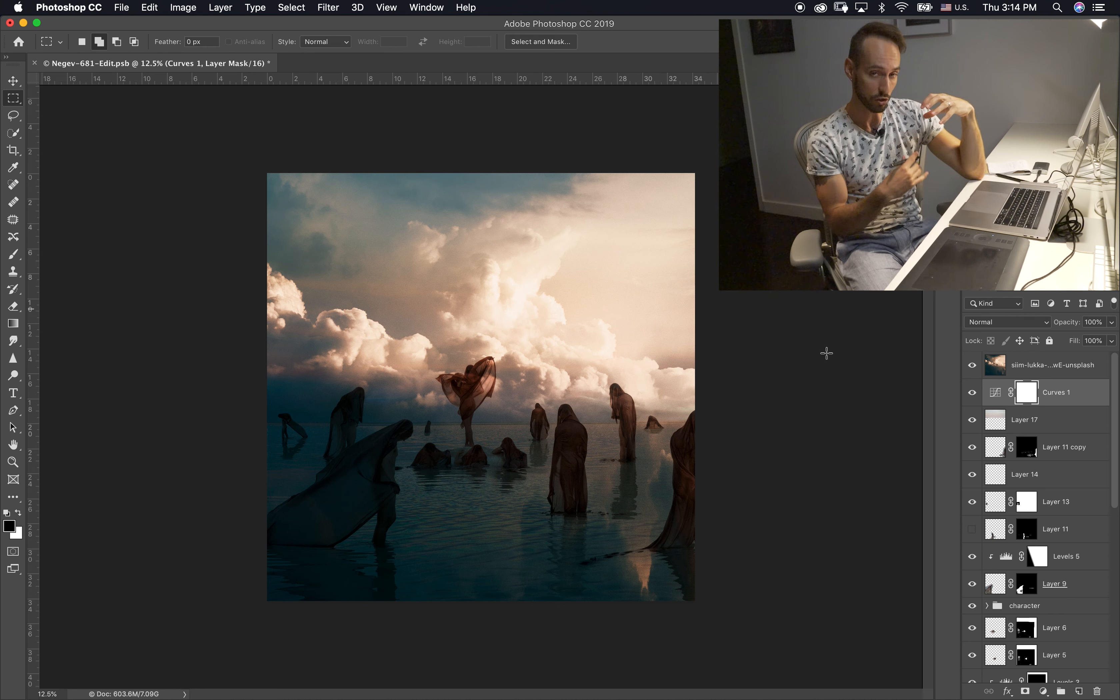
Step: Fill the Curves 1 mask with a linear gradient, white above the horizon and black below, with a short transition at the waterline
key("g")
left_click_drag(478, 418, 488, 358)
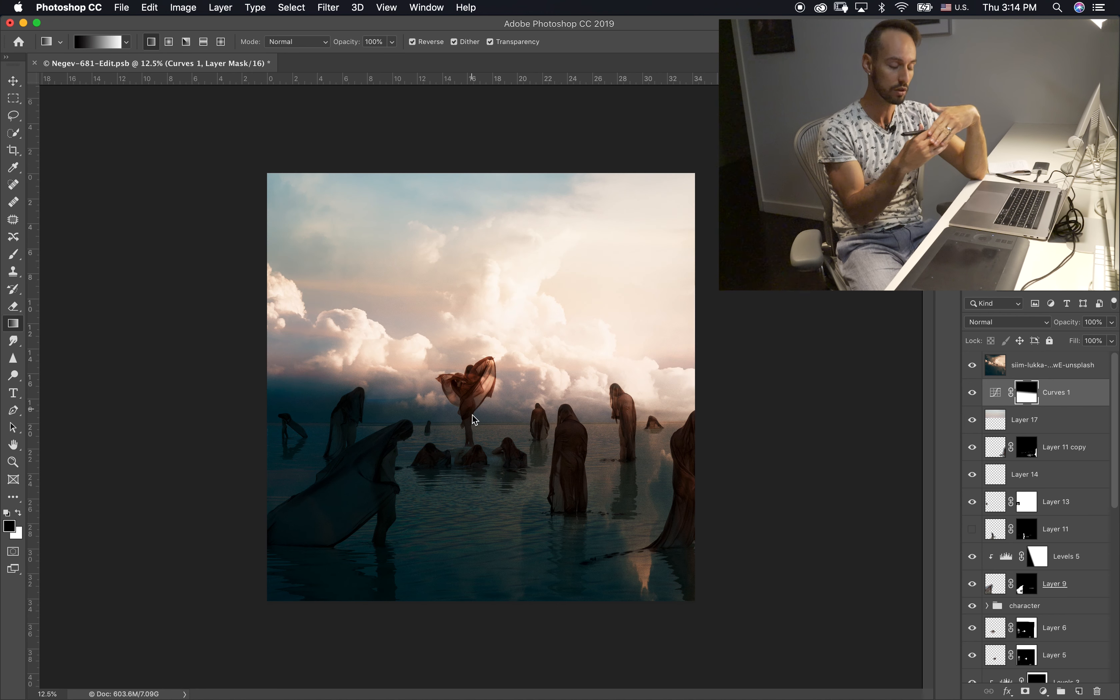
left_click_drag(471, 427, 474, 603)
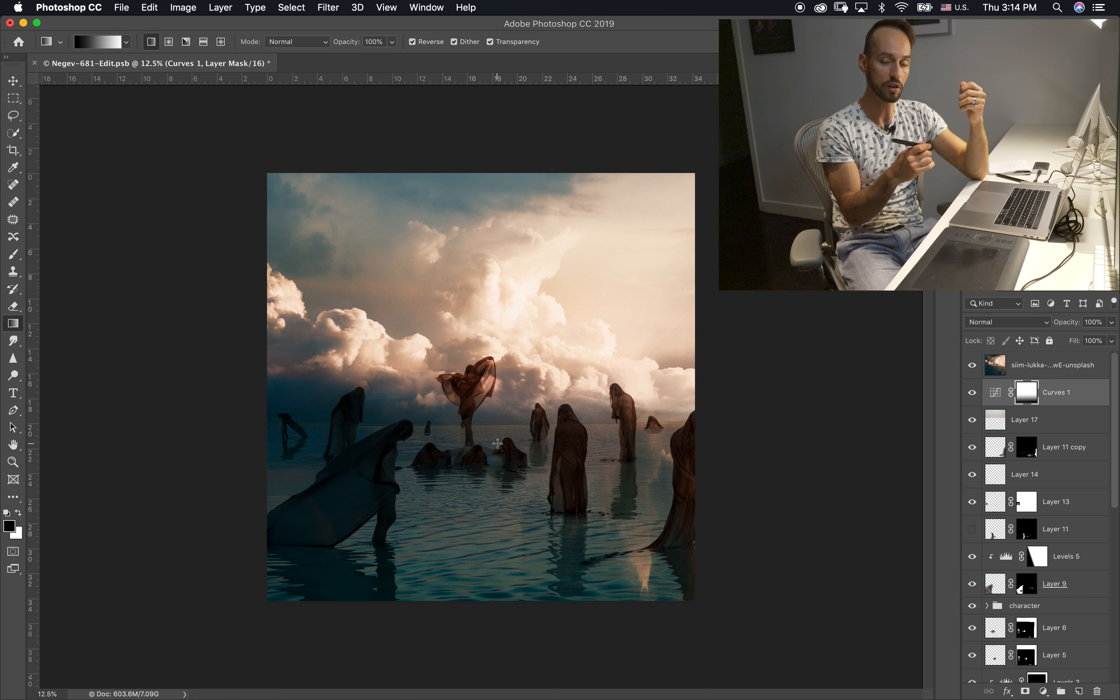
left_click_drag(487, 416, 485, 447)
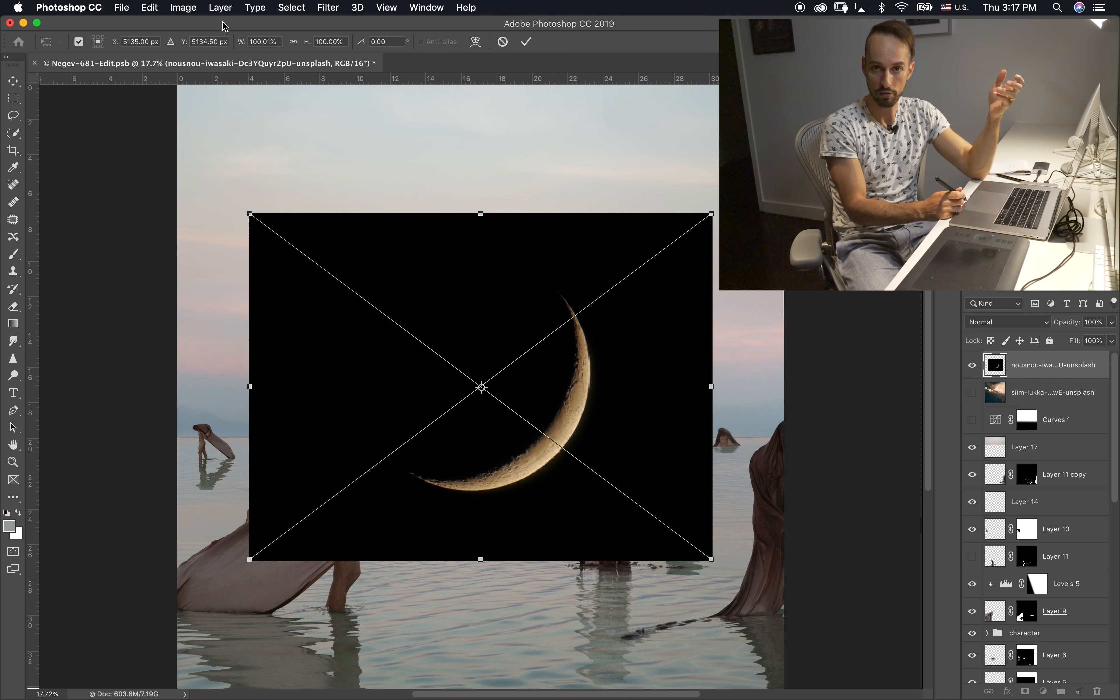
Step: Blend the placed crescent moon layer in Screen mode and move it up into the cloudy sky above the central figure
left_click(526, 42)
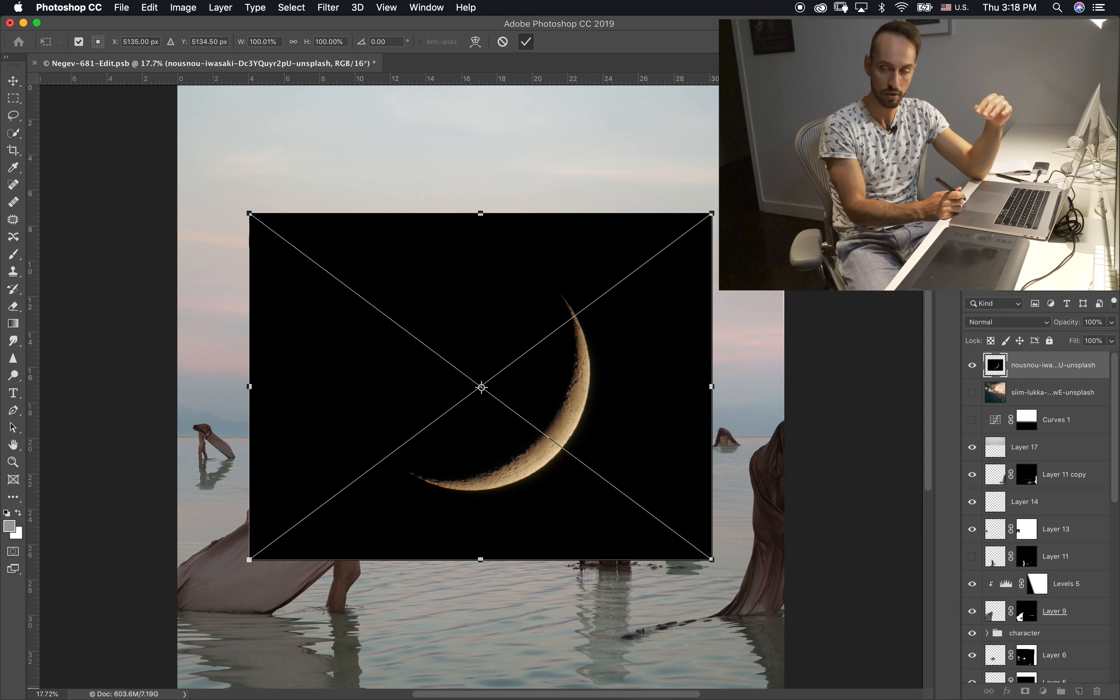
left_click(1000, 321)
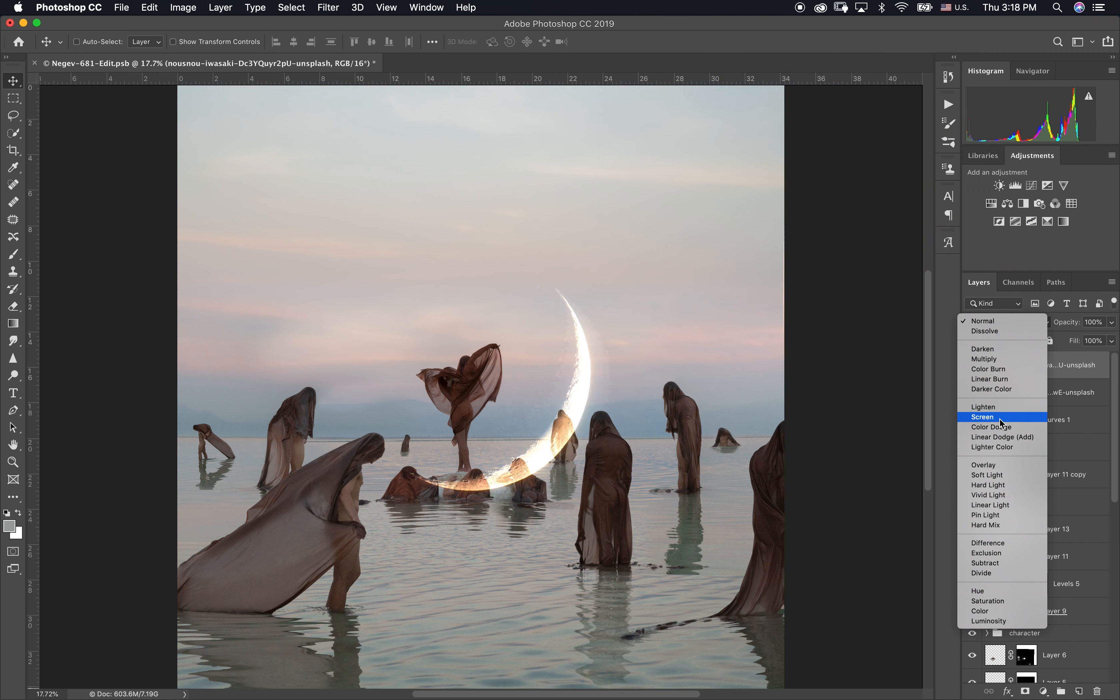
left_click(1001, 417)
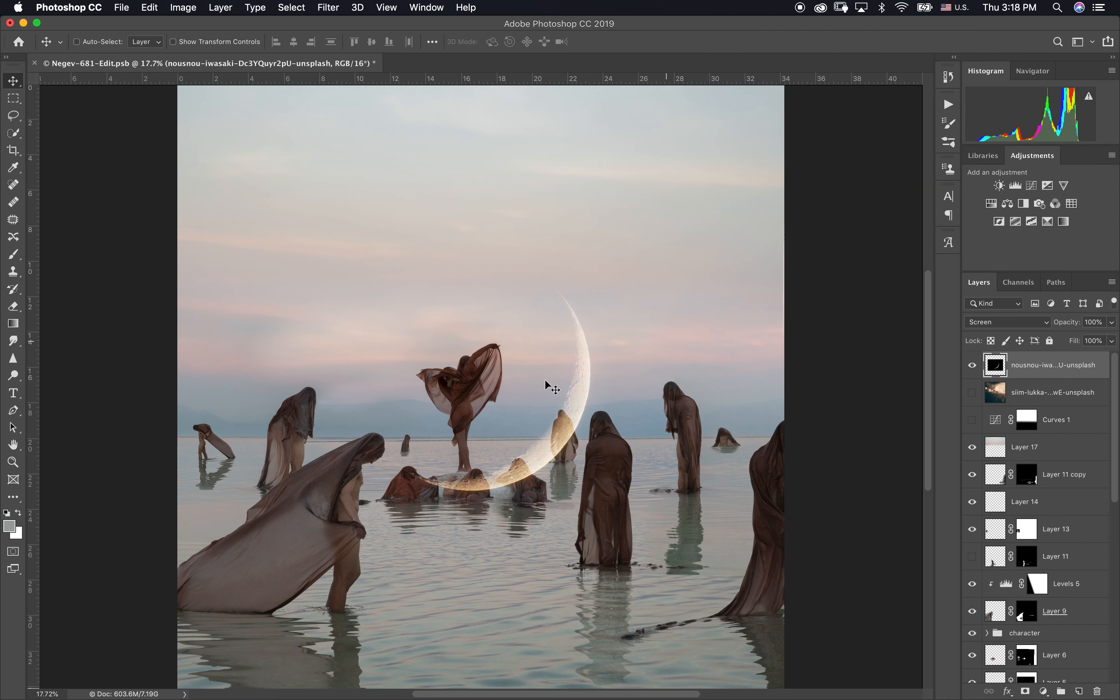
left_click_drag(568, 351, 533, 250)
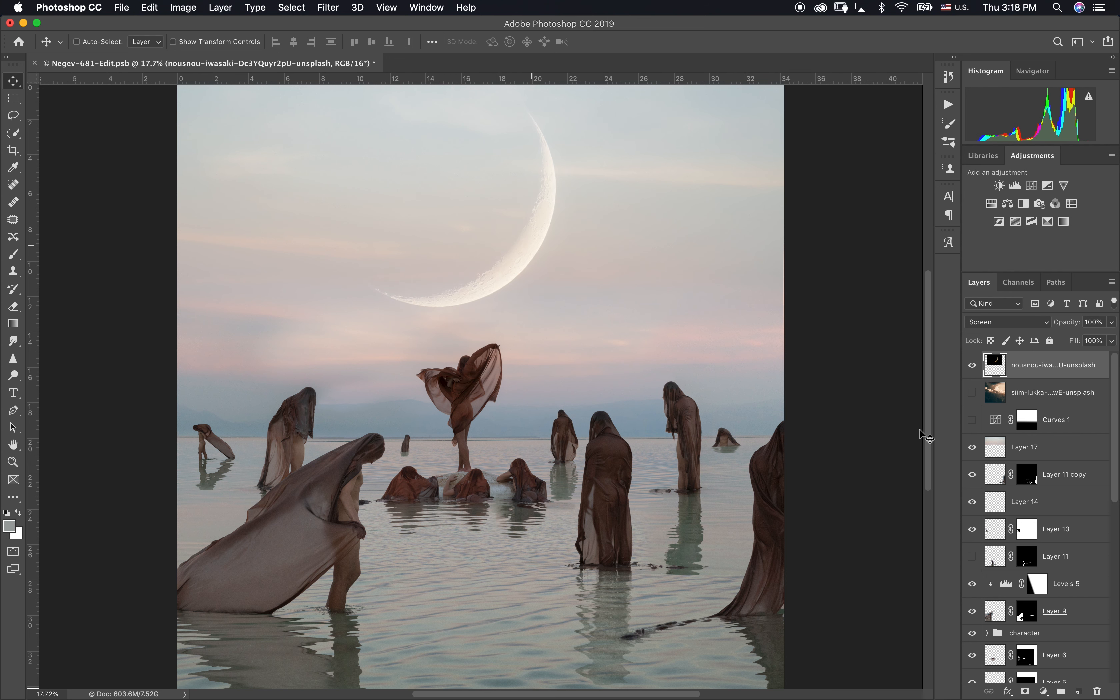
left_click(973, 393)
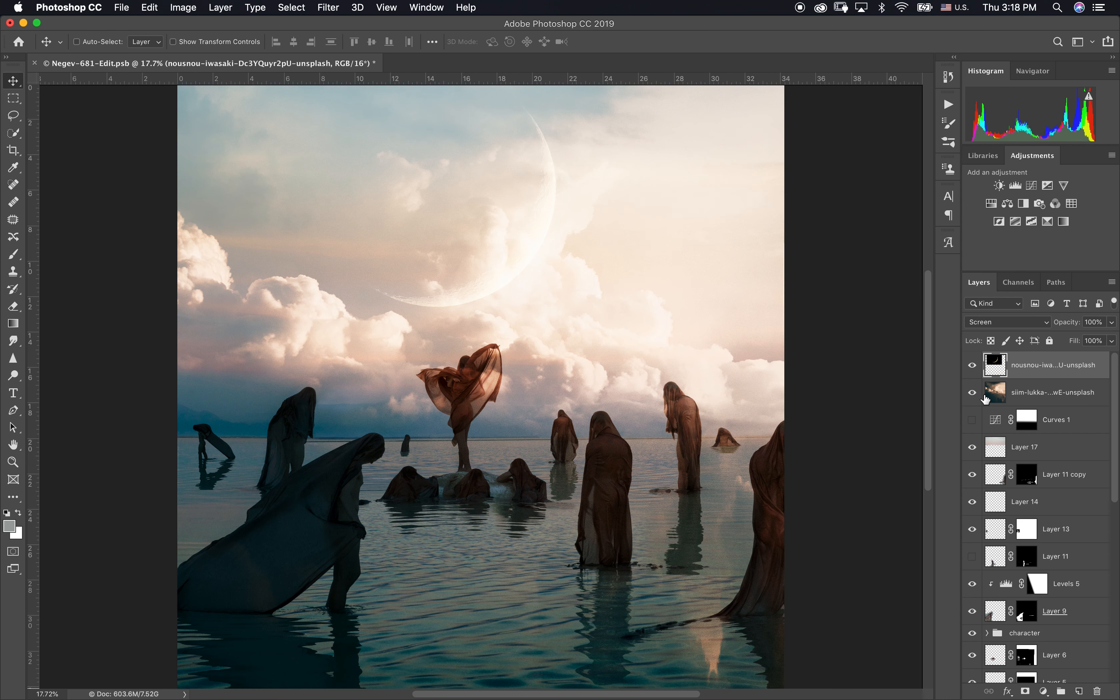
left_click_drag(530, 243, 475, 240)
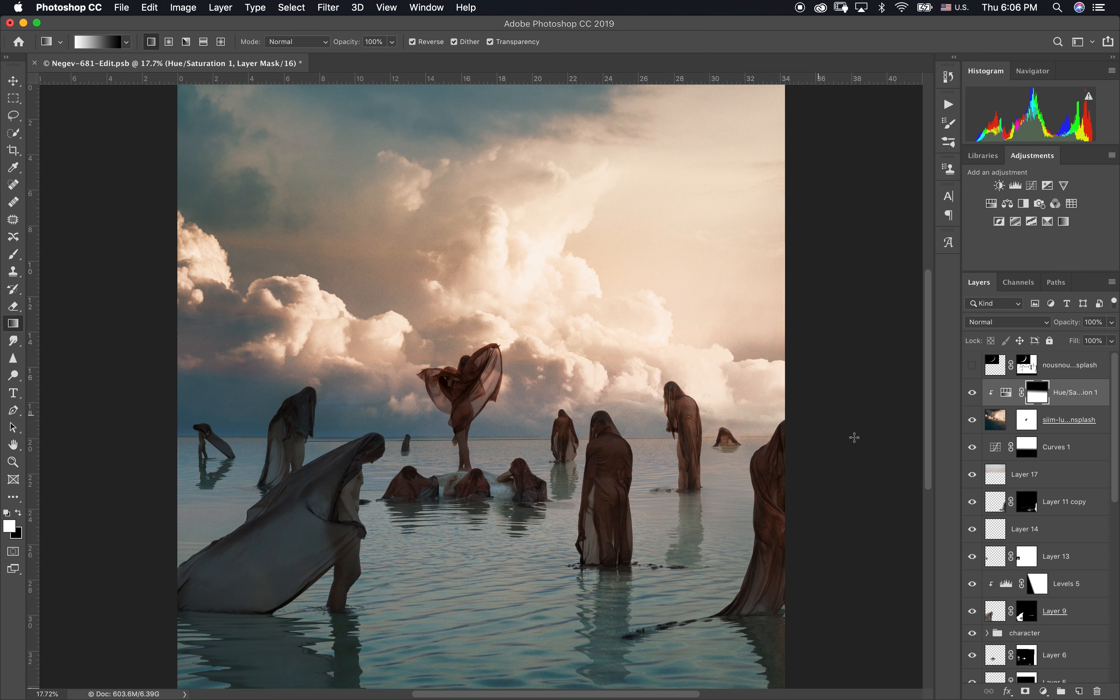
Step: Add a Hue/Saturation adjustment directly above the cloudy sky layer and lower its saturation to mute the colours
left_click(998, 424)
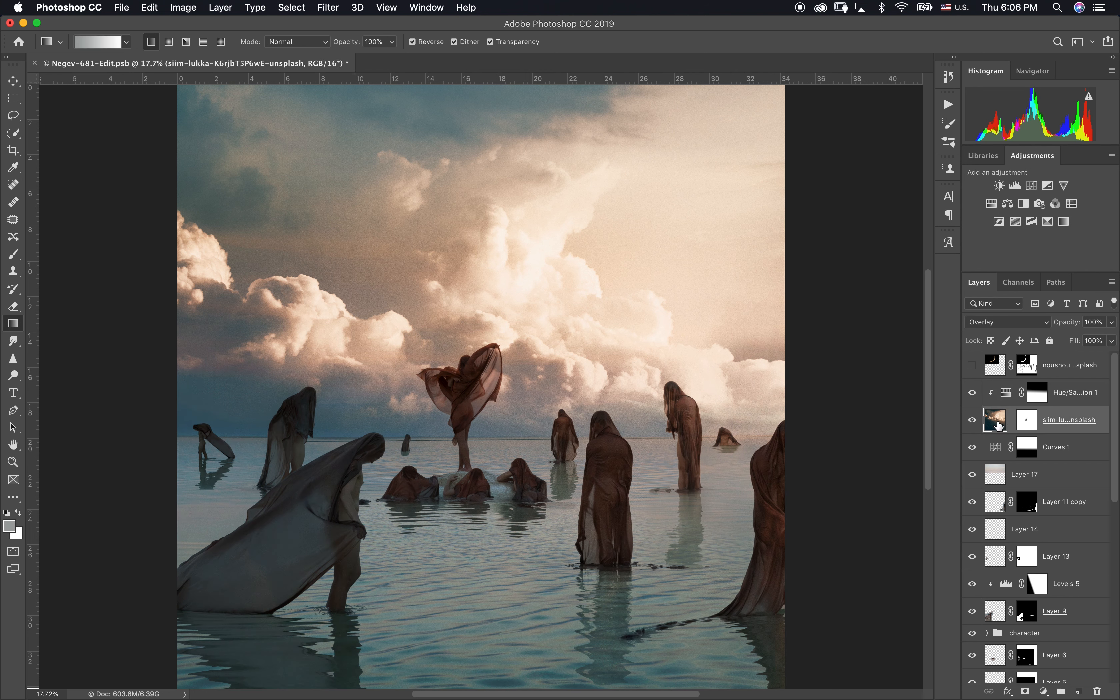
left_click(995, 207)
left_click_drag(872, 326, 828, 338)
Step: Replace the Hue/Saturation 2 mask with a copy of the Hue/Saturation 1 mask, and compare the image with and without Hue/Saturation 1
left_click(1036, 400)
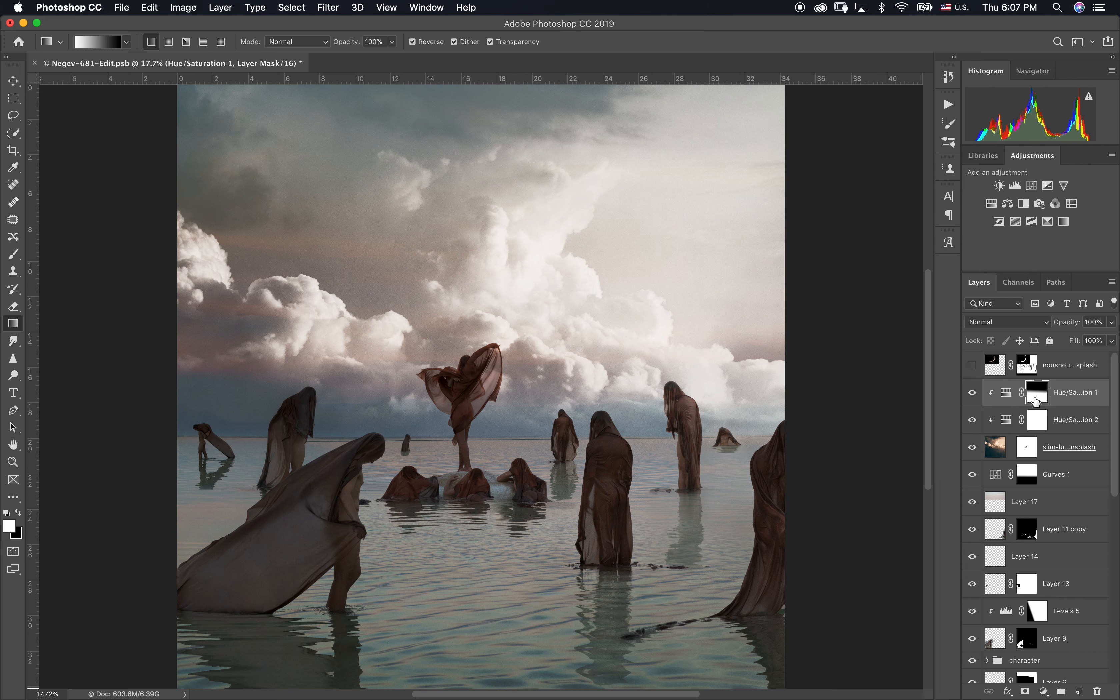
left_click_drag(1036, 400, 1027, 474)
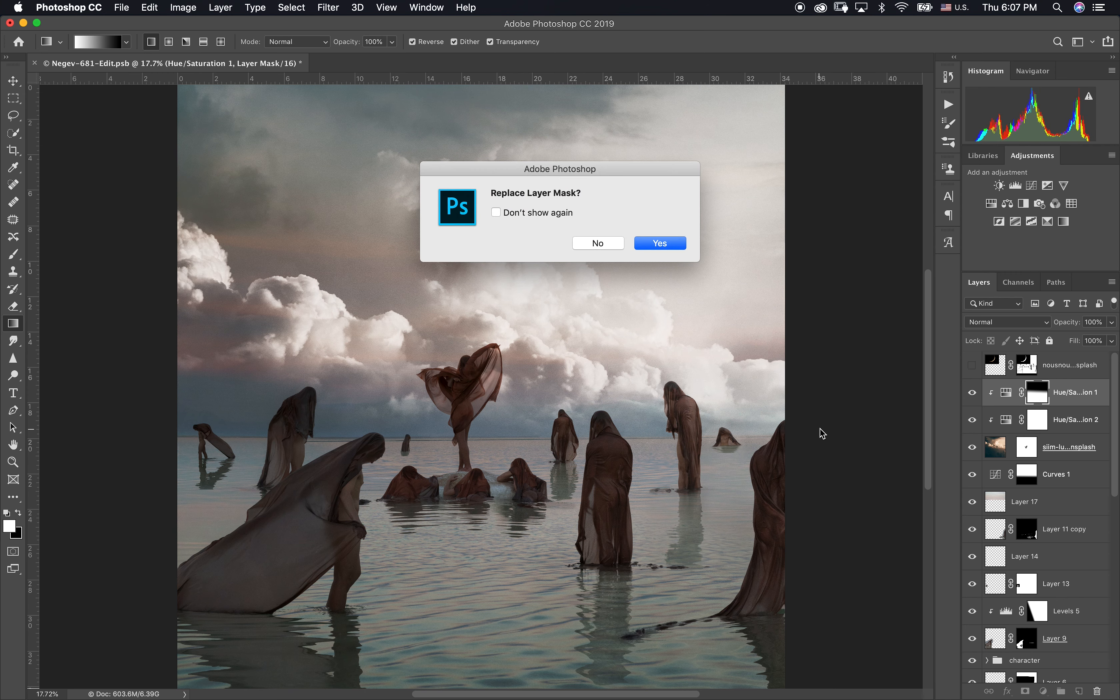
left_click(673, 248)
scroll(636, 479, "down", 3)
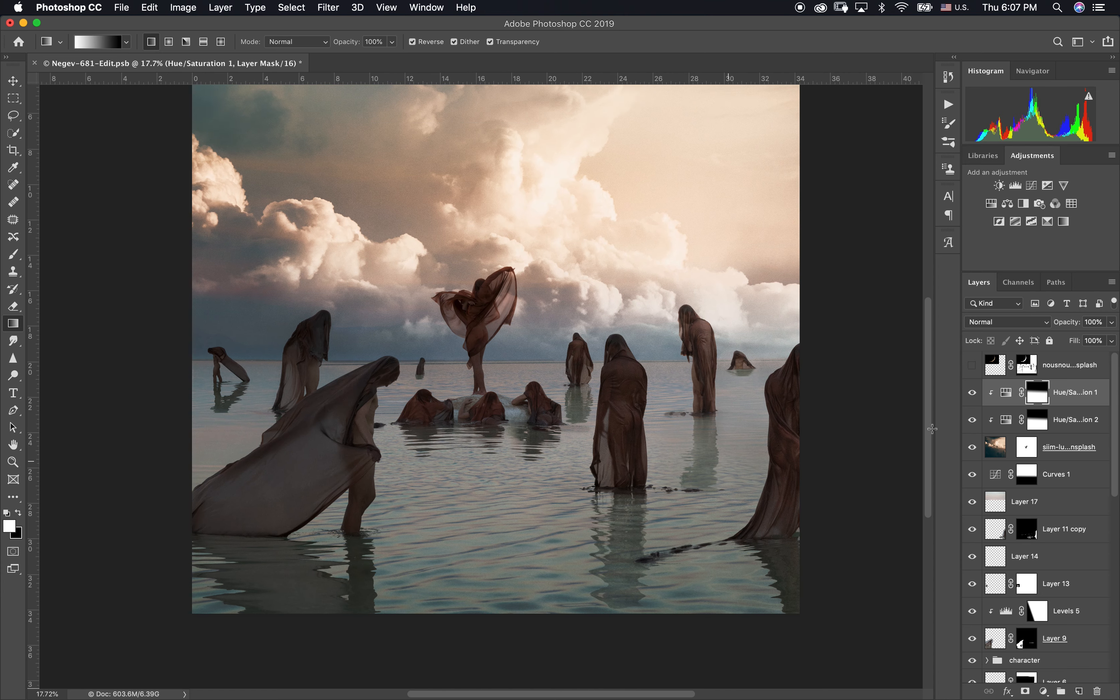
left_click(973, 392)
left_click(972, 393)
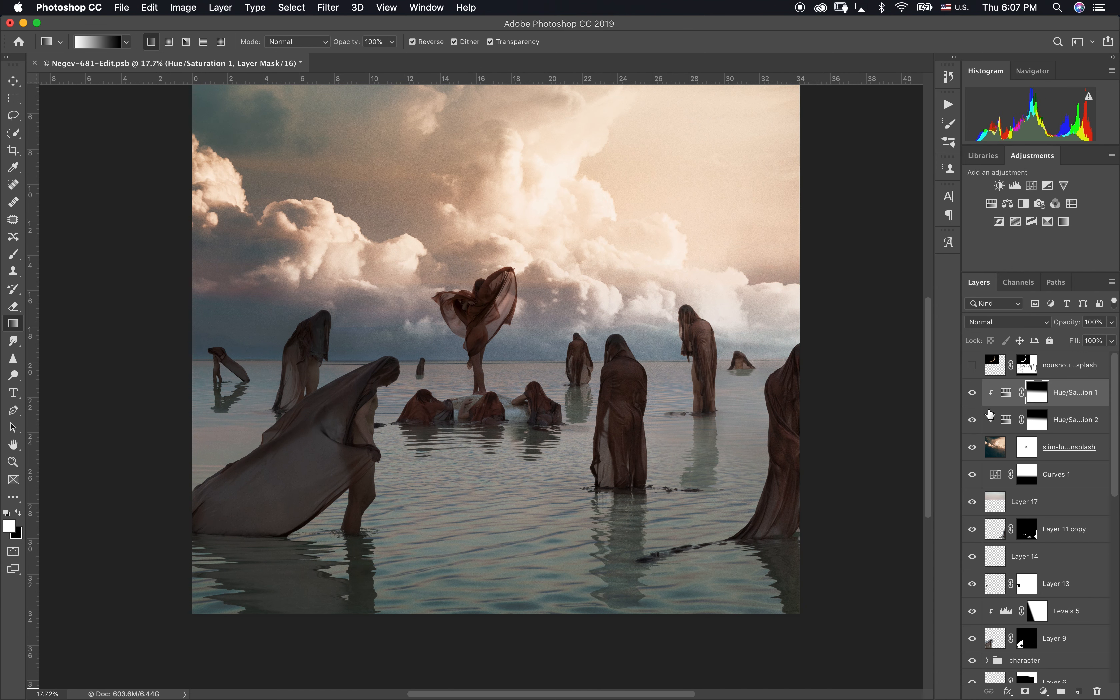
Step: Redraw the Hue/Saturation 2 mask gradient with a short transition at the horizon, black over the sky and white over the water
left_click(1021, 426)
left_click_drag(480, 362, 479, 377)
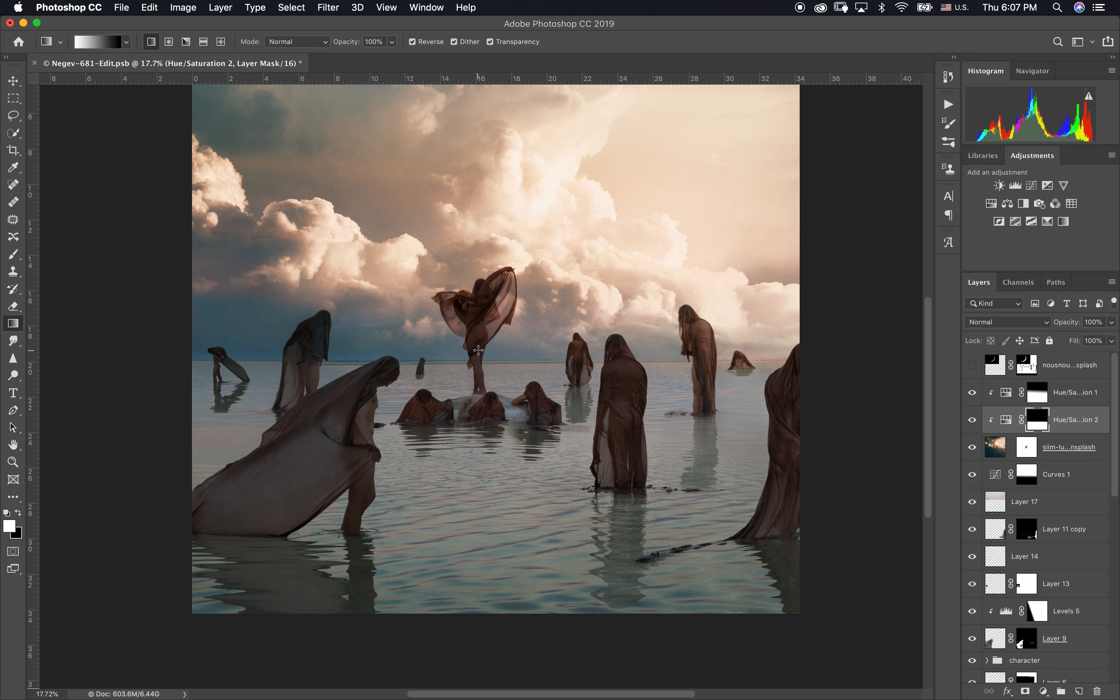
left_click_drag(409, 381, 469, 404)
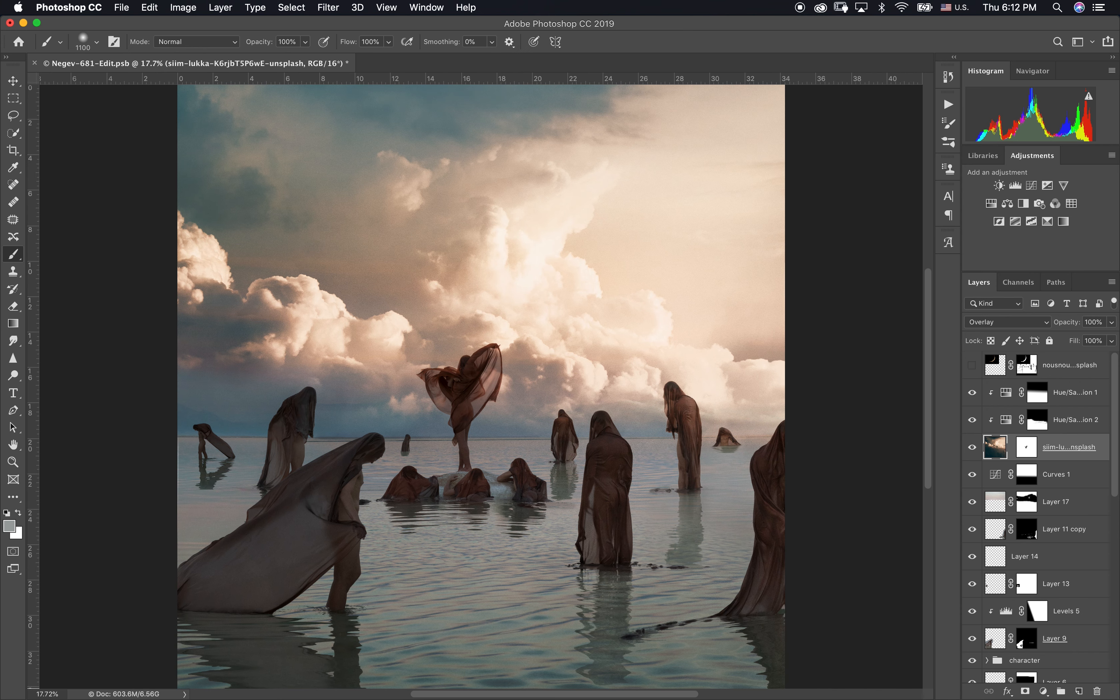
Step: Duplicate the cloudy sky layer, then select the original and hide the copy
key("super+j")
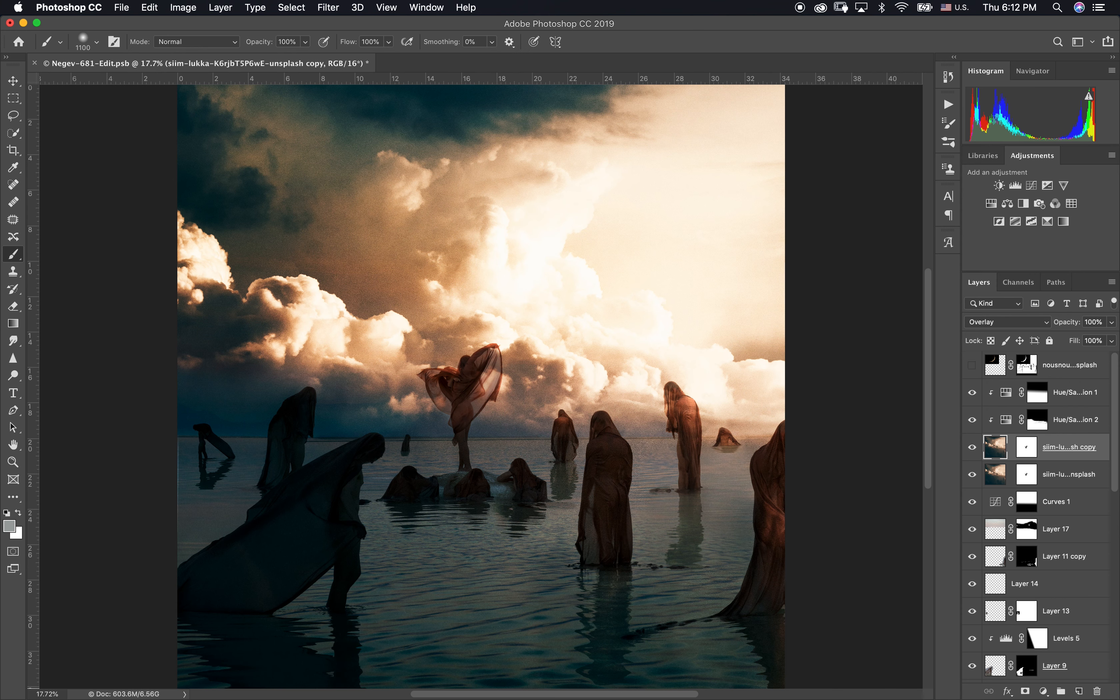
left_click(1069, 475)
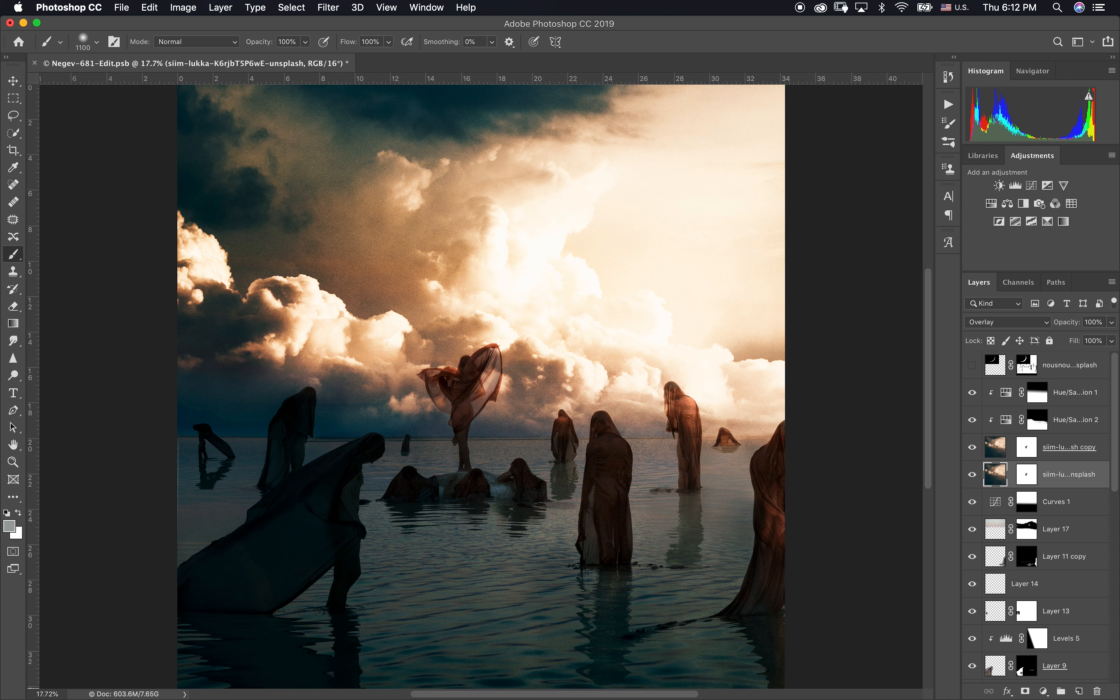
key("super+minus")
key("super+minus")
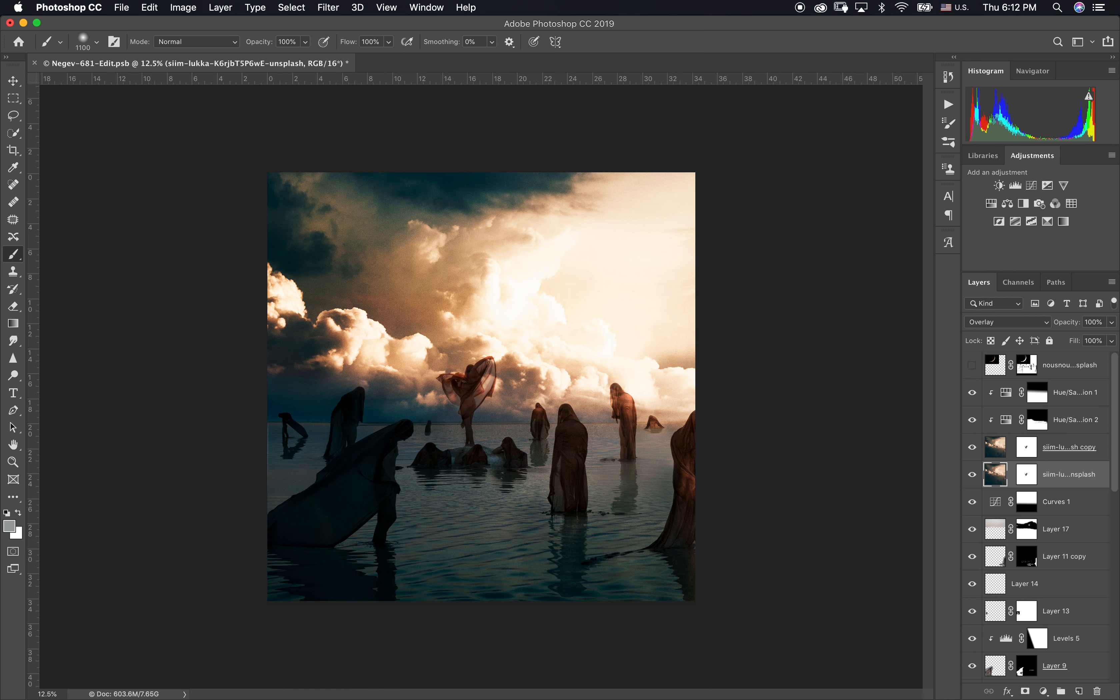
left_click(972, 448)
Step: Flip the original sky layer vertically and move it down over the water as a reflection, with the sky copy shown again
key("v")
left_click(182, 7)
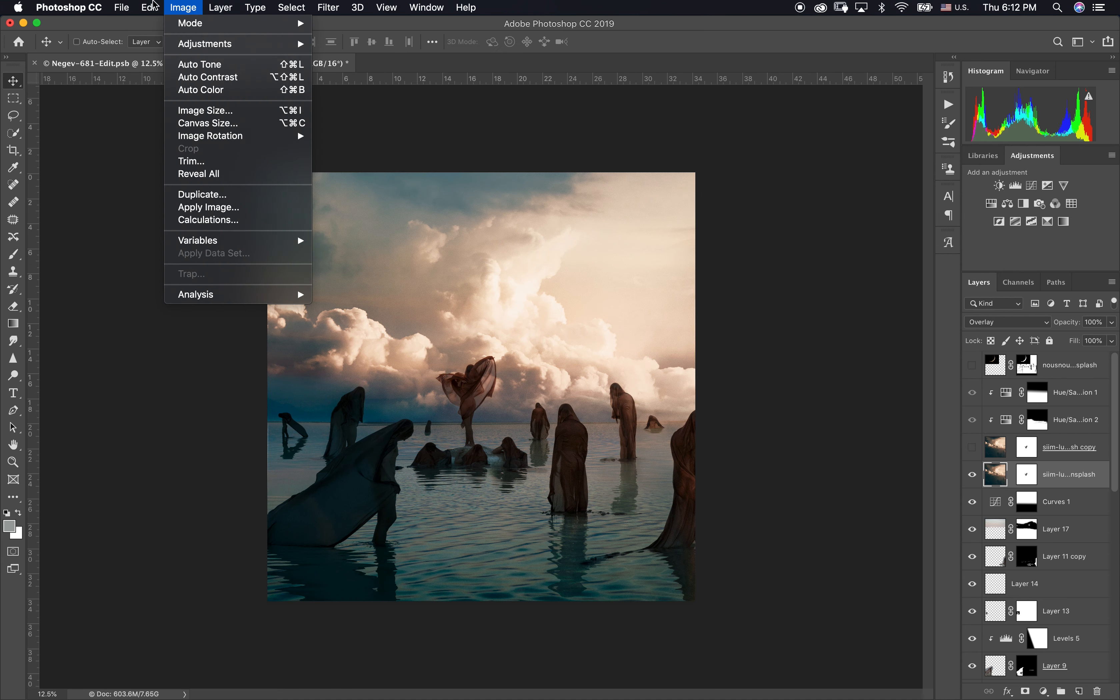
mouse_move(287, 316)
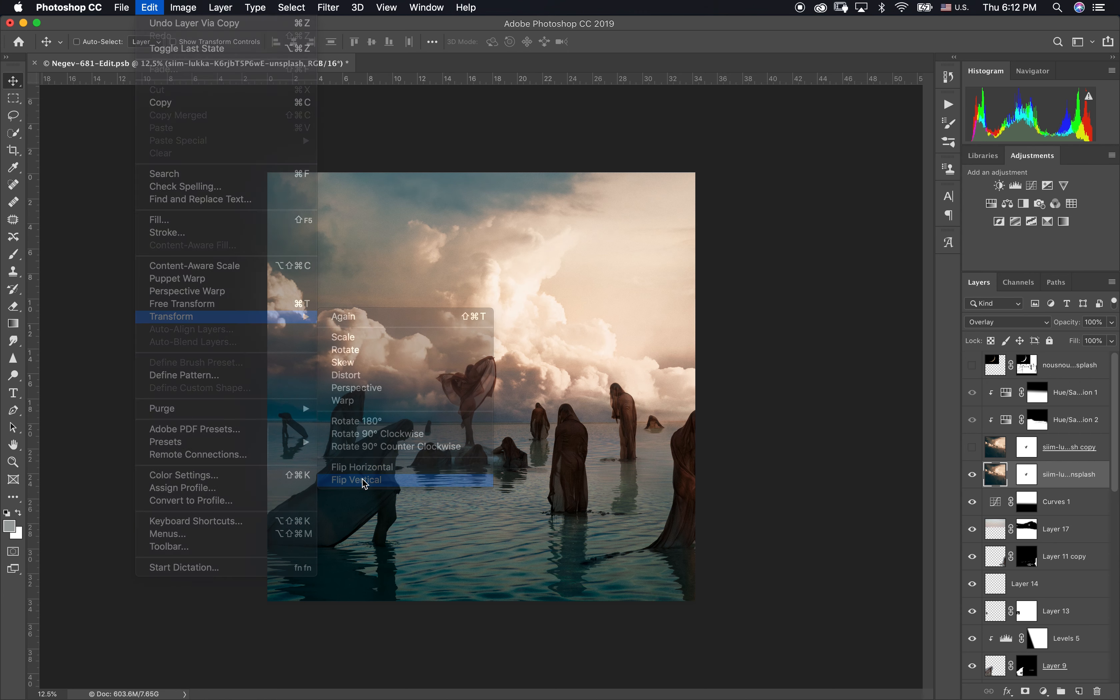
left_click(363, 488)
left_click_drag(504, 285, 501, 464)
left_click(972, 448)
mouse_move(578, 468)
left_mouse_down()
mouse_move(579, 419)
mouse_move(580, 484)
mouse_move(578, 472)
left_mouse_up()
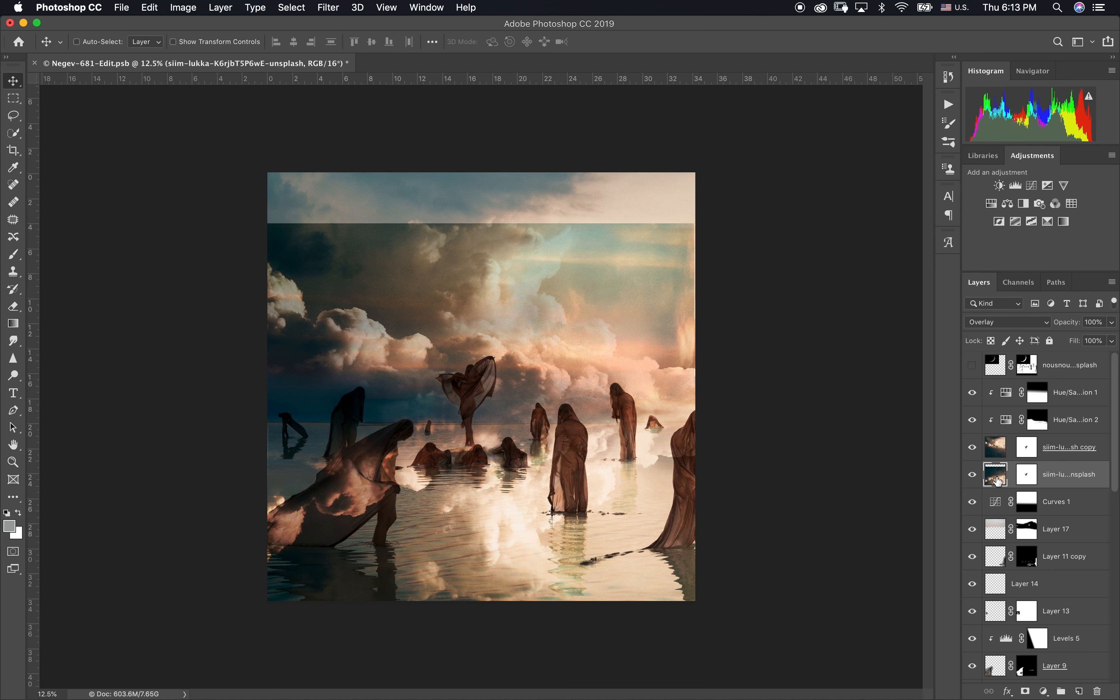
key("super+l")
mouse_move(1029, 469)
left_mouse_down()
mouse_move(995, 476)
mouse_move(1041, 472)
left_mouse_up()
left_click_drag(960, 416, 908, 421)
left_click(908, 422)
type("1")
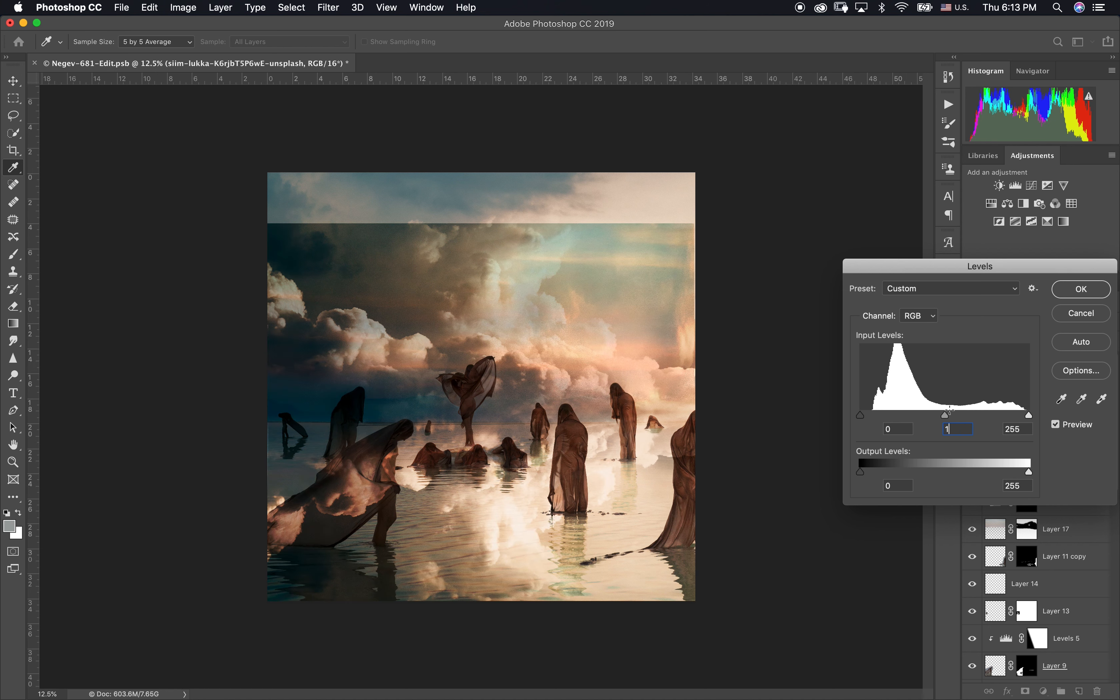
key("Return")
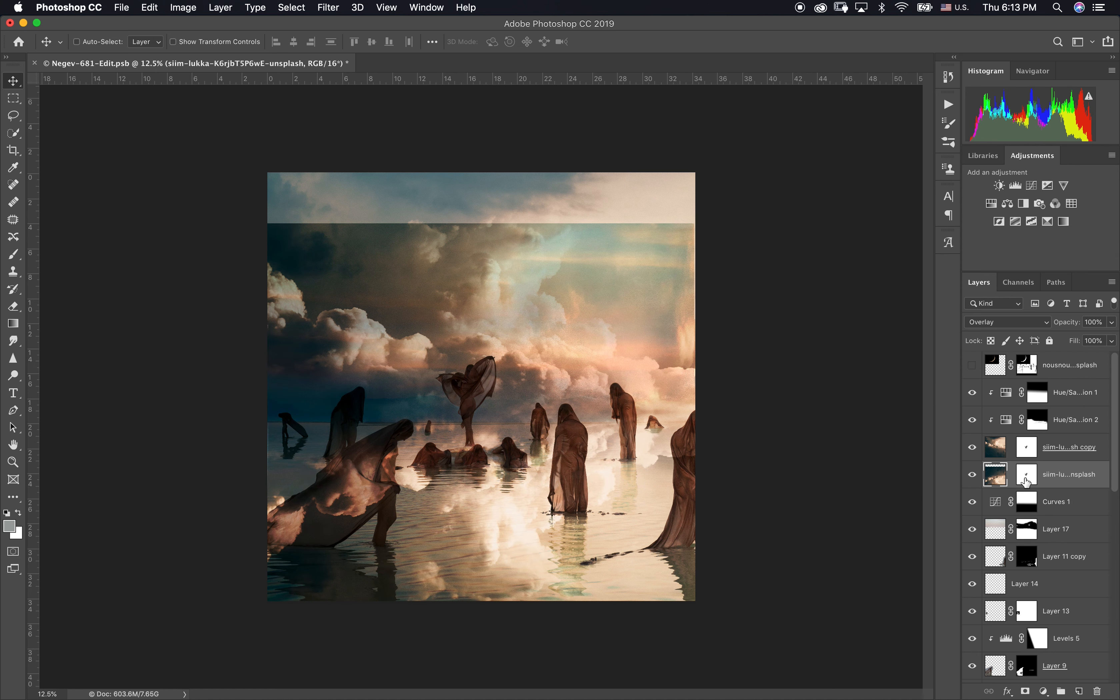
Step: Fill the flipped sky layer's mask with a gradient, black above the horizon and white below, and reselect the layer's image
left_click(1027, 474)
key("g")
left_click_drag(485, 398, 488, 437)
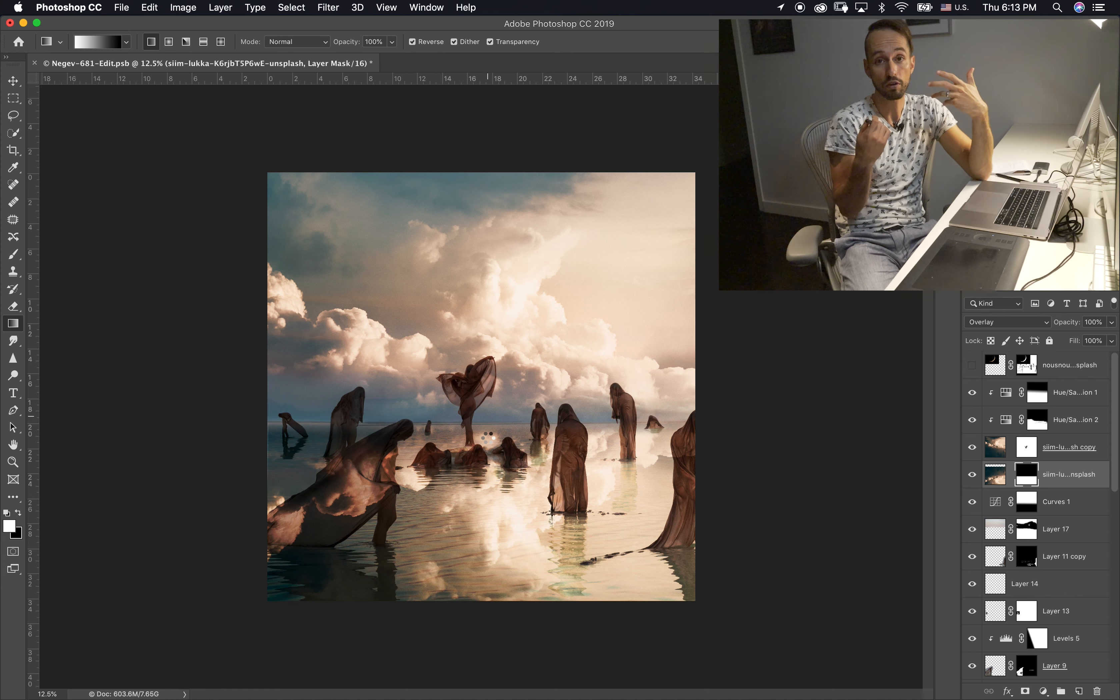
left_click(996, 477)
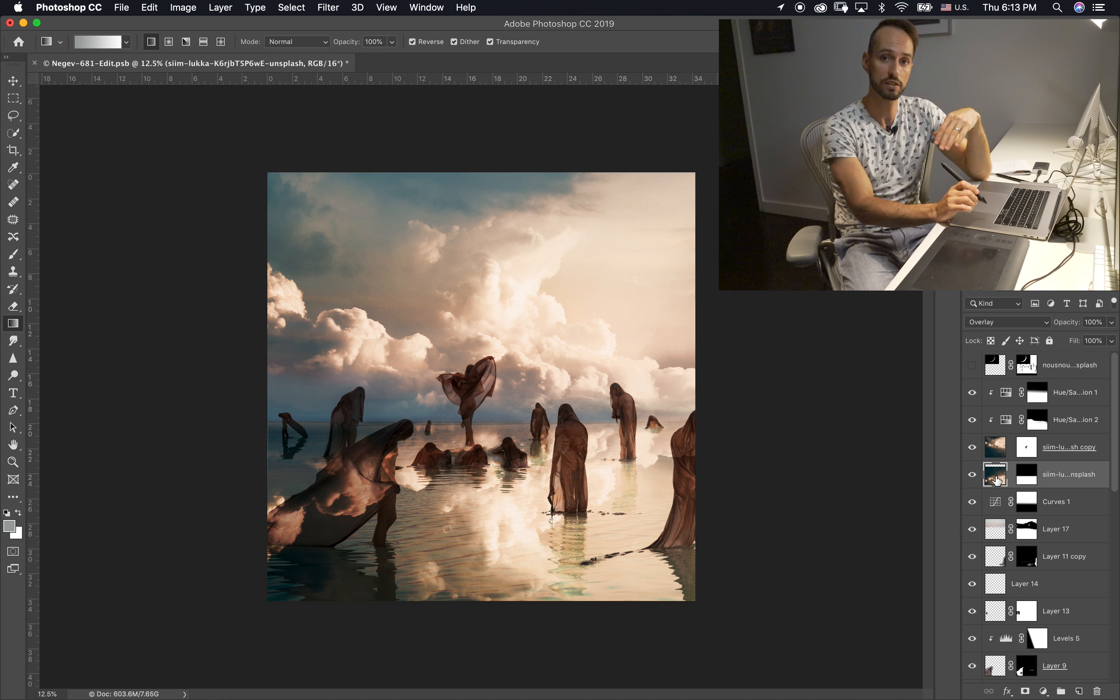
key("super+u")
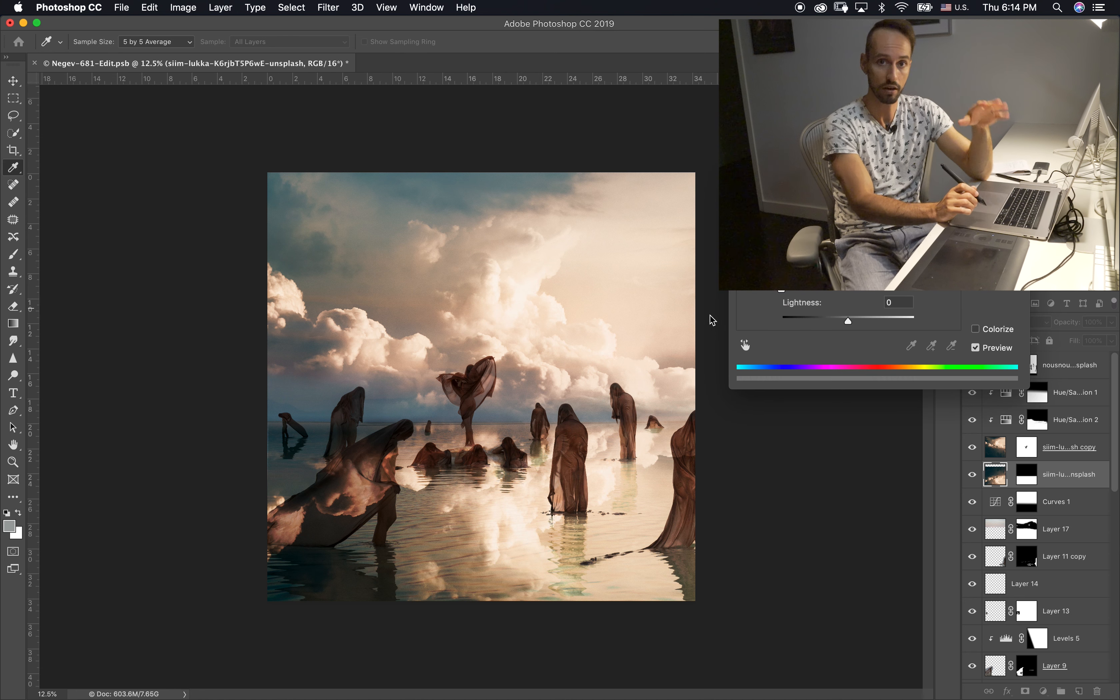
mouse_move(710, 315)
left_mouse_down()
mouse_move(1021, 322)
mouse_move(856, 294)
mouse_move(848, 279)
left_mouse_up()
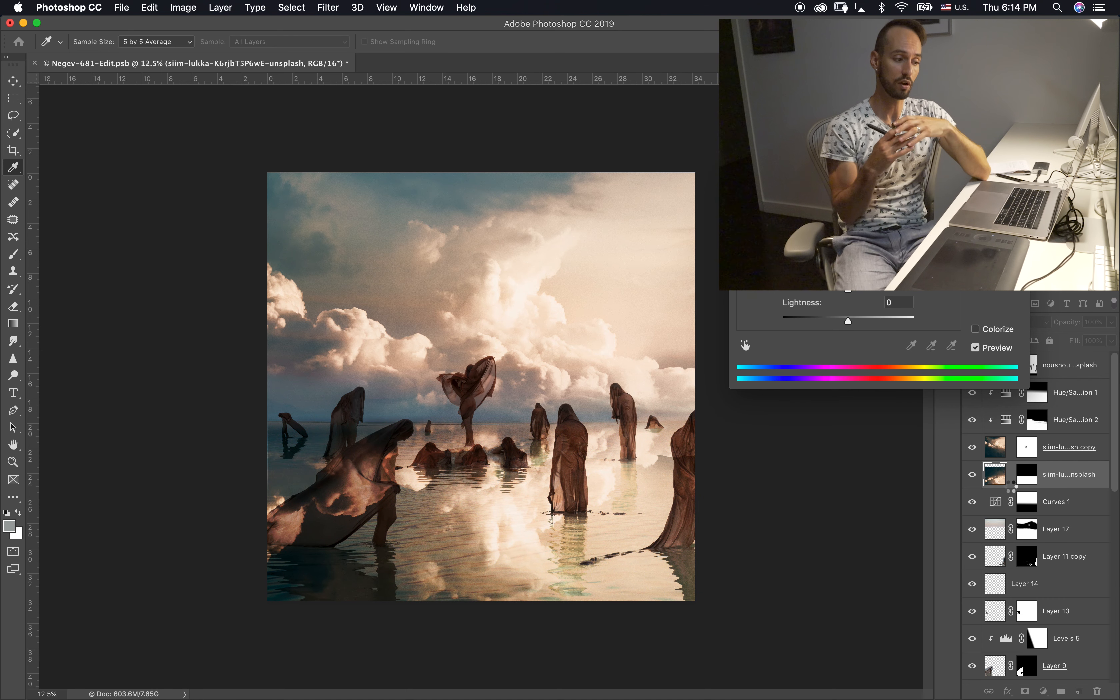
key("Return")
Step: Apply Levels to the flipped sky layer with midtones at 0.64 and the output black level at 98
key("super+l")
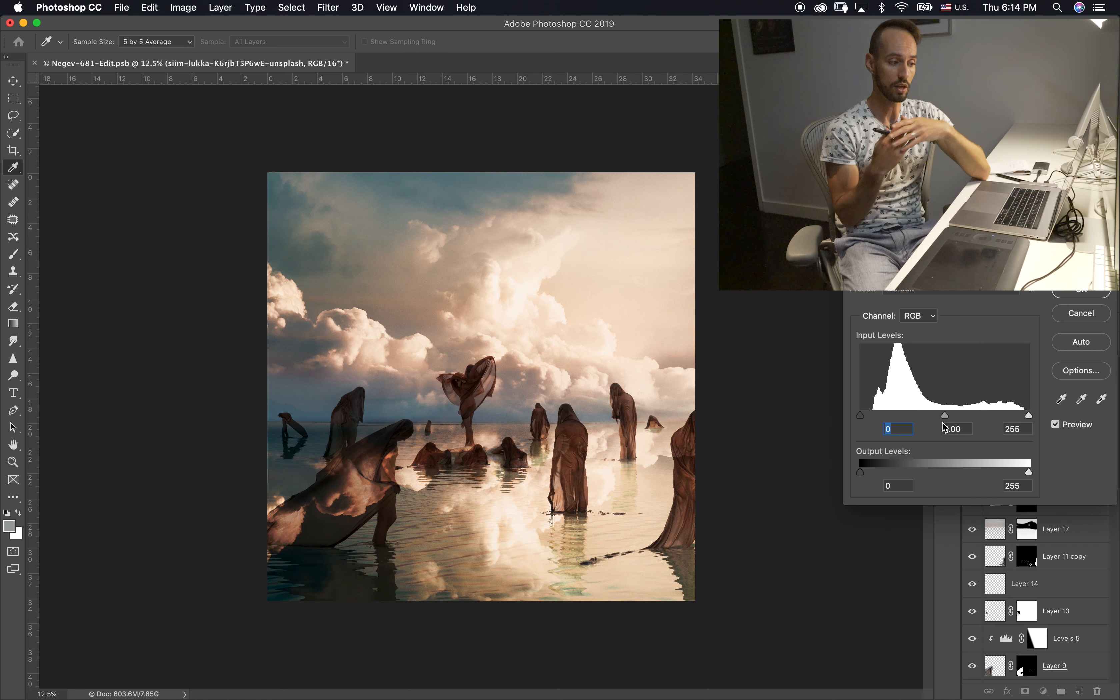
mouse_move(931, 416)
left_mouse_down()
mouse_move(904, 418)
mouse_move(929, 416)
left_mouse_up()
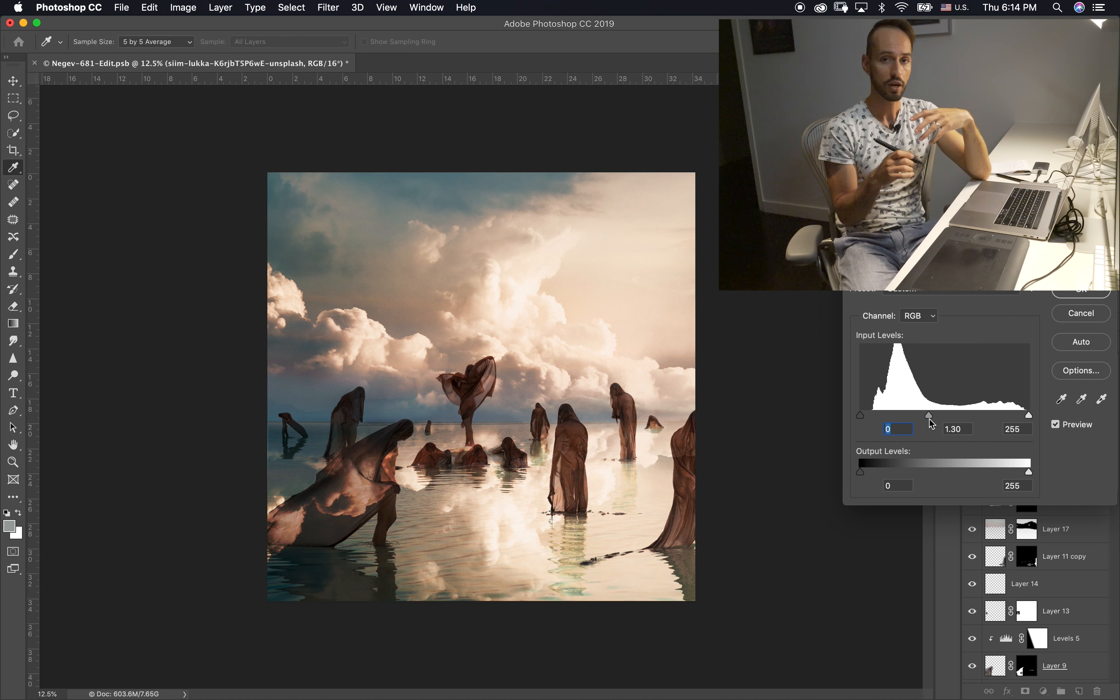
type("1")
mouse_move(860, 417)
left_mouse_down()
mouse_move(871, 417)
mouse_move(860, 419)
left_mouse_up()
left_click_drag(860, 473, 1042, 474)
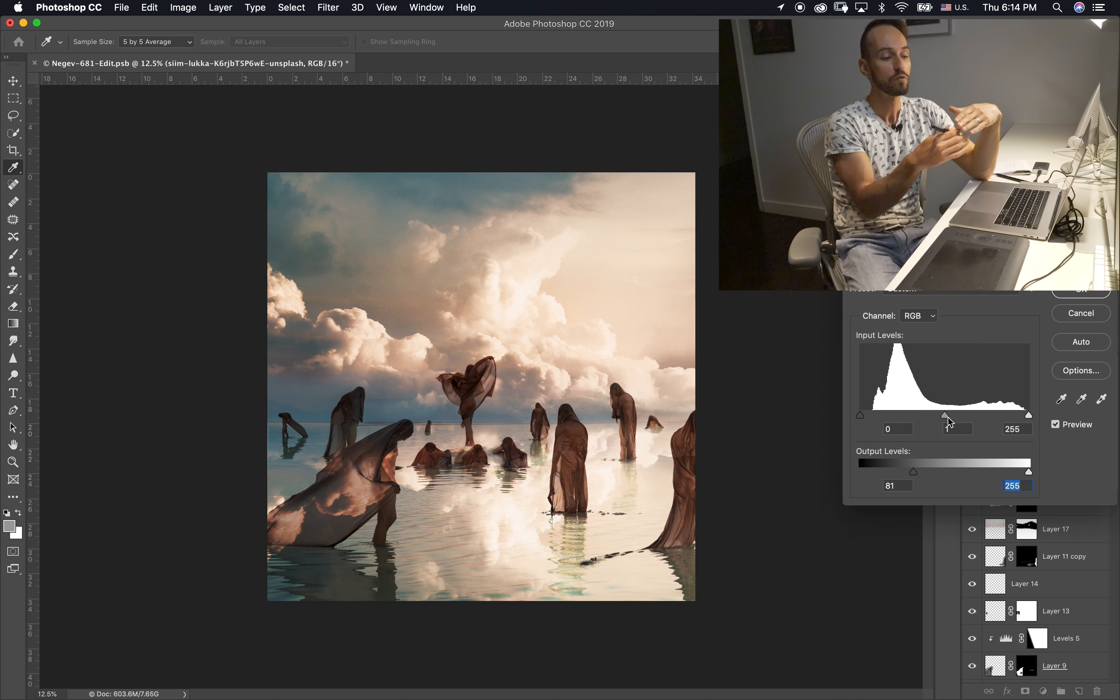
mouse_move(960, 416)
left_mouse_down()
mouse_move(982, 416)
mouse_move(969, 419)
left_mouse_up()
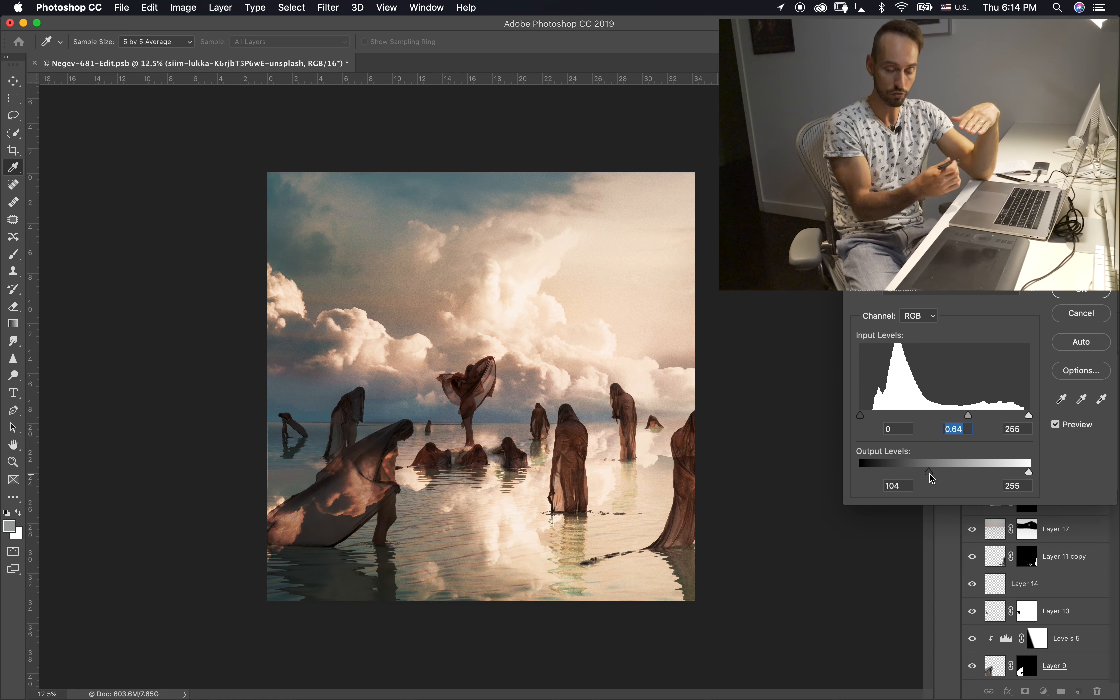
mouse_move(929, 475)
left_mouse_down()
mouse_move(915, 476)
mouse_move(928, 479)
left_mouse_up()
left_click_drag(1030, 418, 1054, 422)
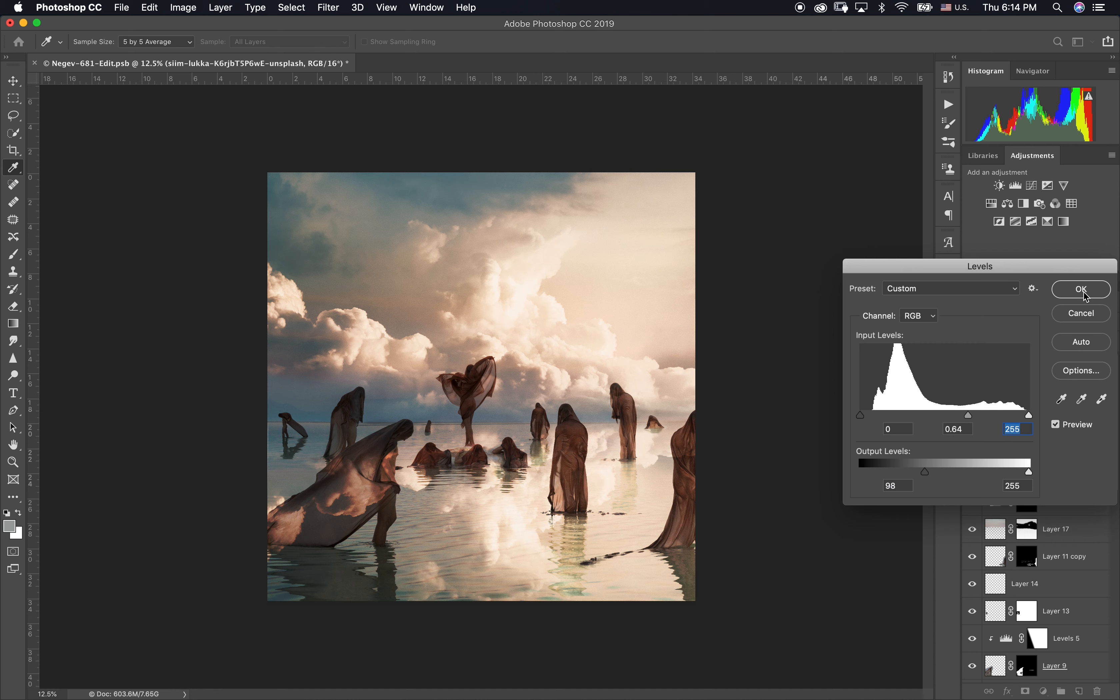
key("Return")
left_click(971, 477)
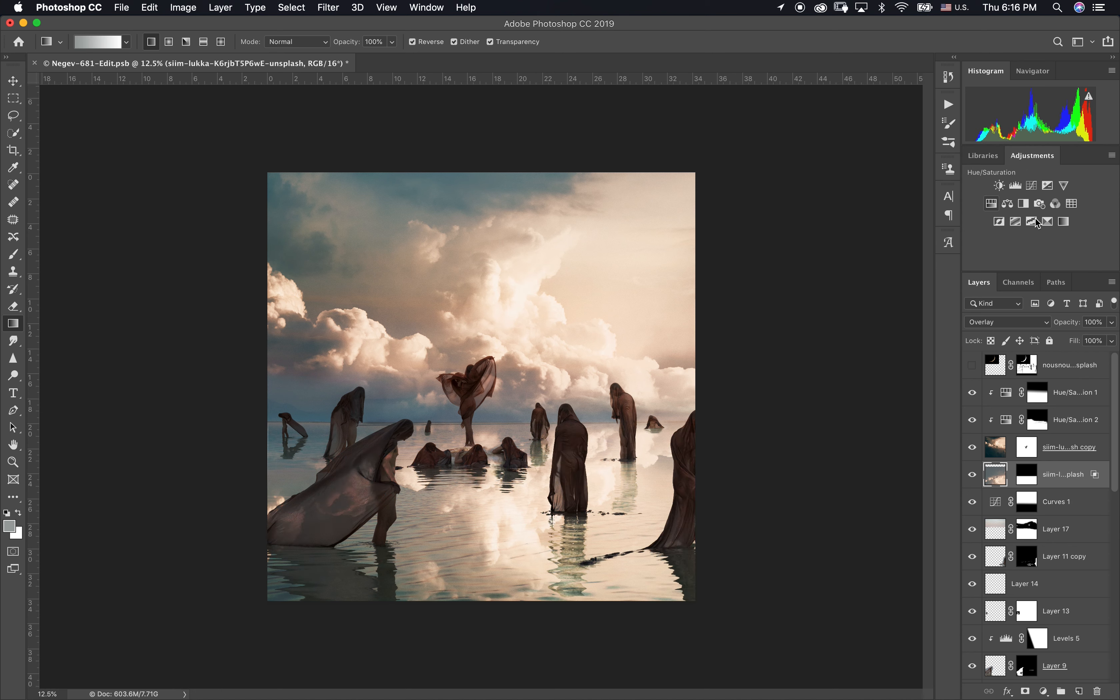
Step: Clip a Curves adjustment to the flipped sky layer, mapping input 38 to 58 and 183 to 113, with a lowered white endpoint
left_click(1031, 186)
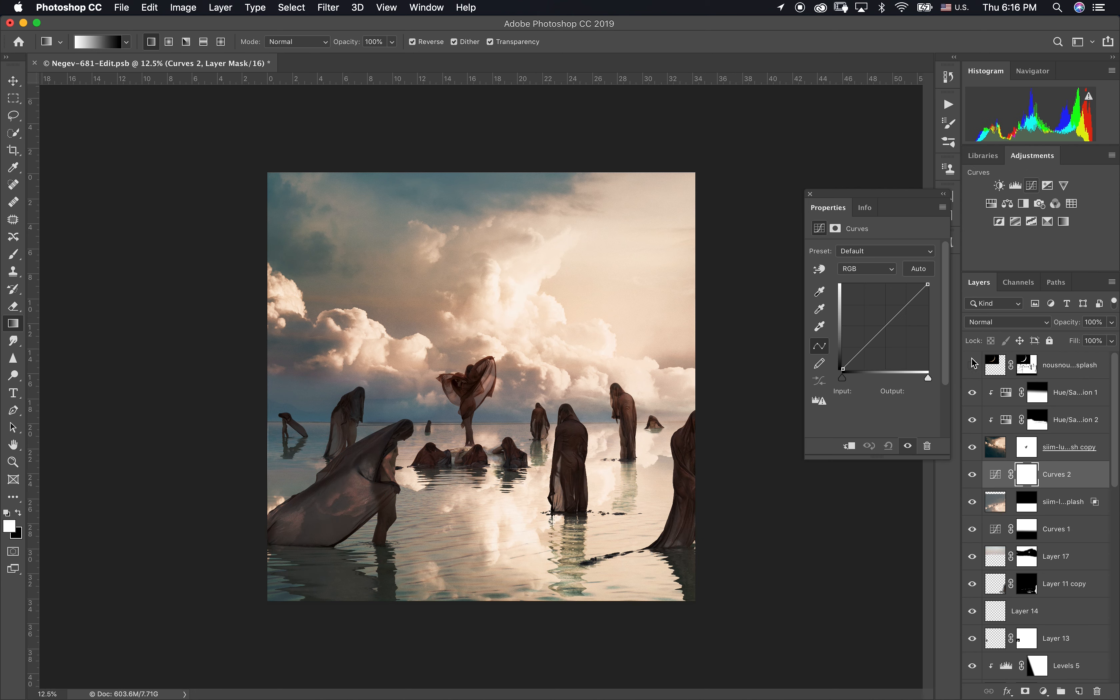
left_click(849, 446)
left_click_drag(928, 286, 927, 298)
left_click_drag(856, 358, 856, 350)
mouse_move(901, 314)
left_mouse_down()
mouse_move(904, 327)
mouse_move(933, 303)
mouse_move(904, 332)
left_mouse_up()
left_click(928, 297)
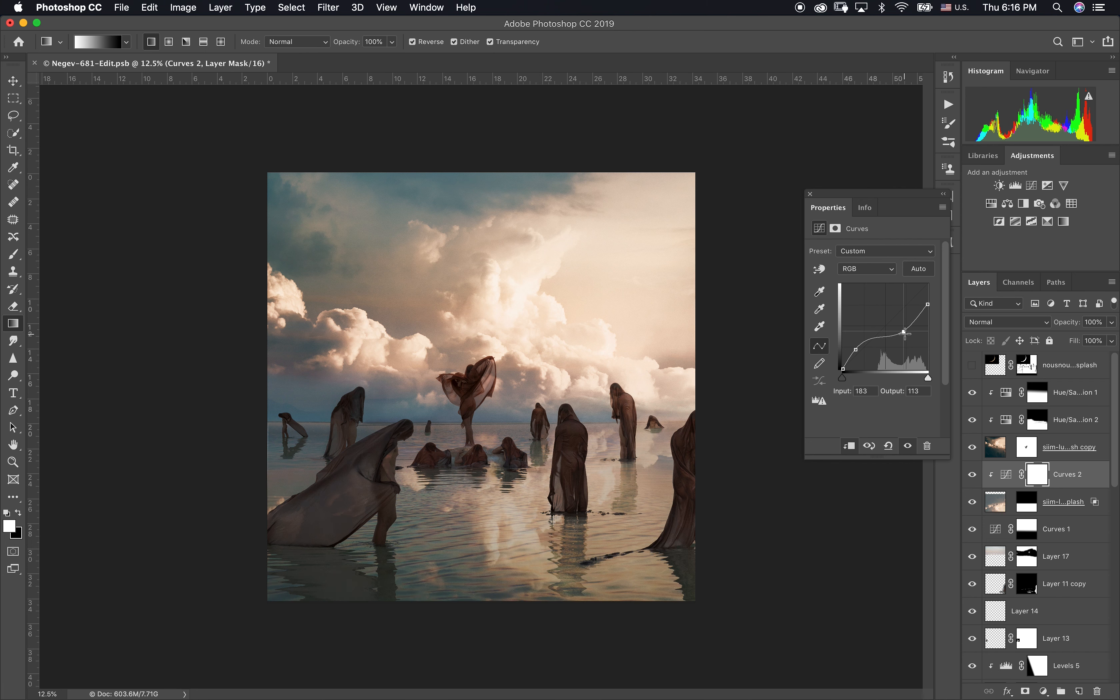
left_click_drag(856, 350, 858, 354)
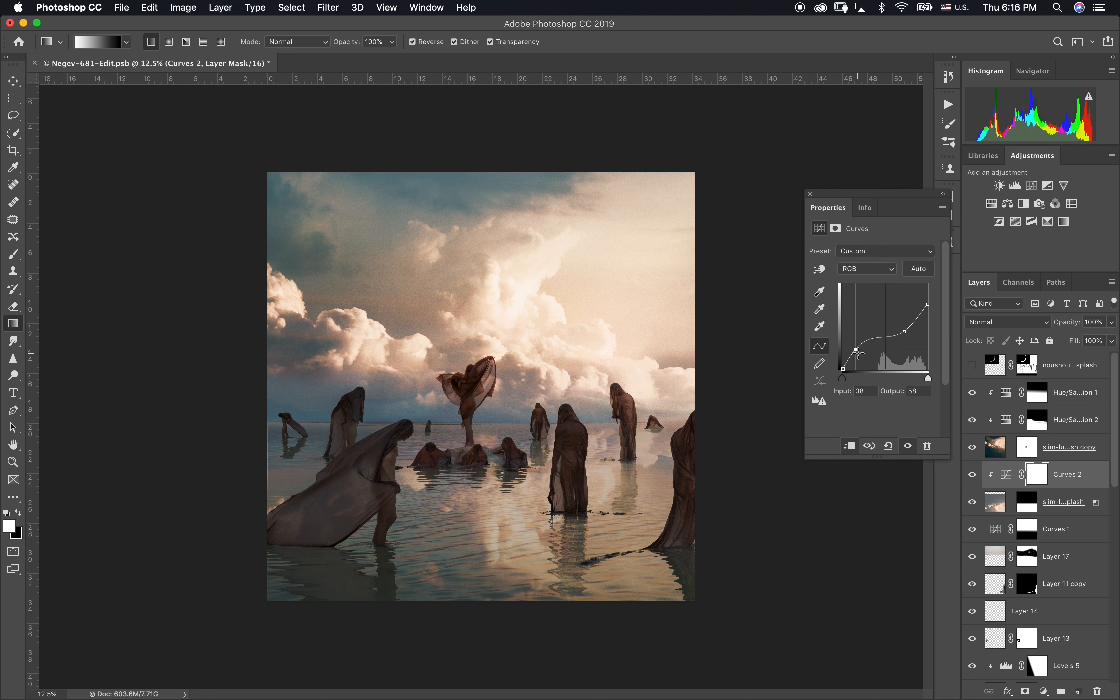
left_click(811, 195)
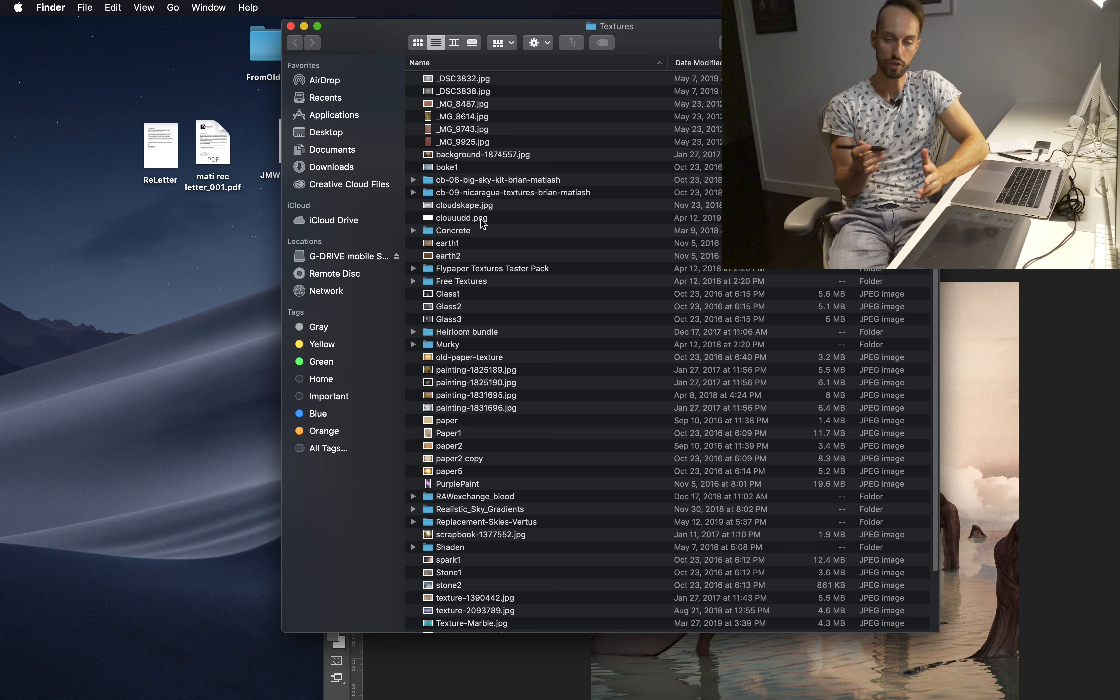
Step: Place clouuudd.png from the Textures folder into the composite and scale it down to a small cloud over the moon
left_click(460, 224)
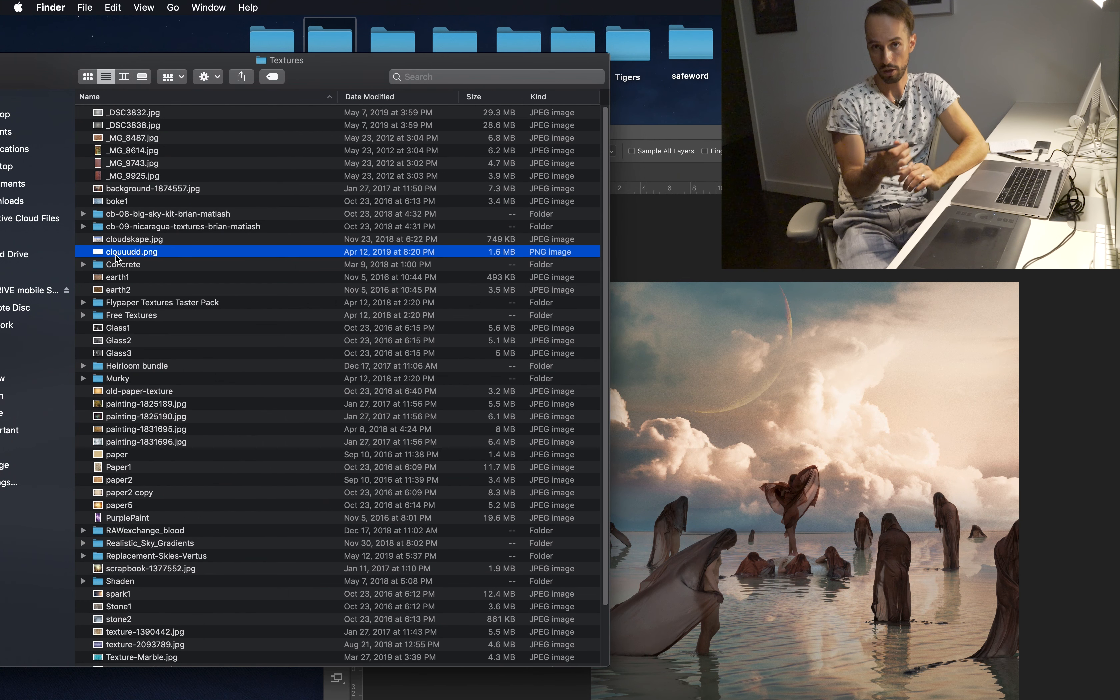
left_click_drag(120, 254, 817, 423)
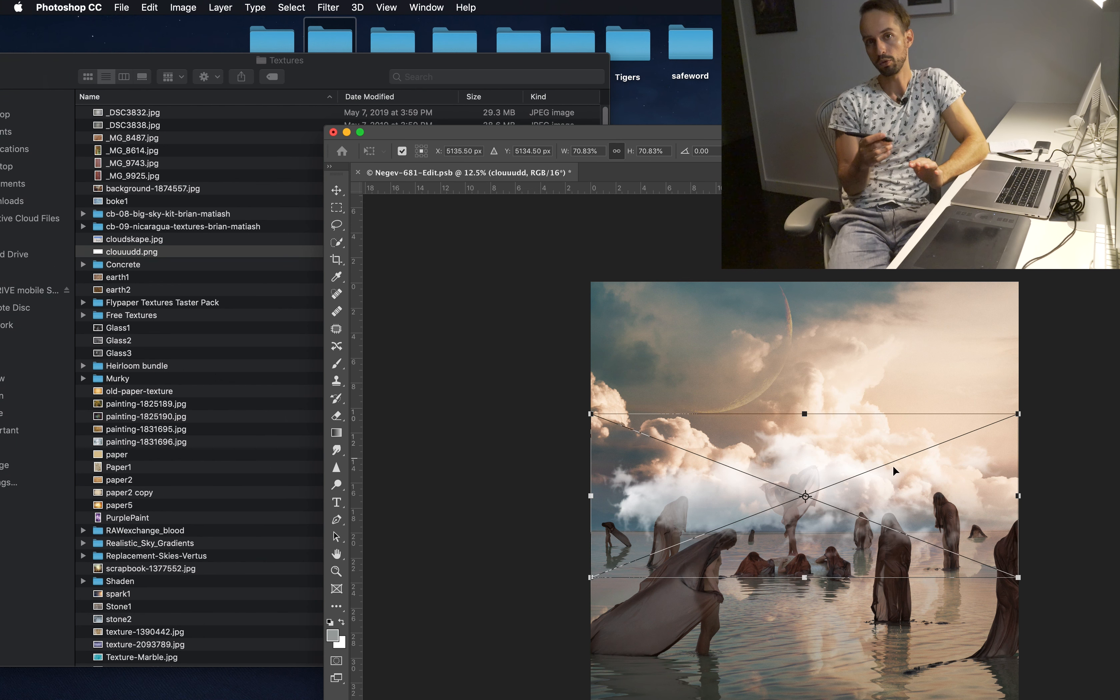
mouse_move(1018, 495)
left_mouse_down()
mouse_move(678, 493)
mouse_move(798, 358)
left_mouse_up()
key("Return")
Step: Rotate the placed cloud slightly and position it across the middle of the moon's crescent
left_click_drag(965, 135, 679, 73)
key("super+equal")
key("super+equal")
key("super+equal")
left_click_drag(569, 282, 518, 440)
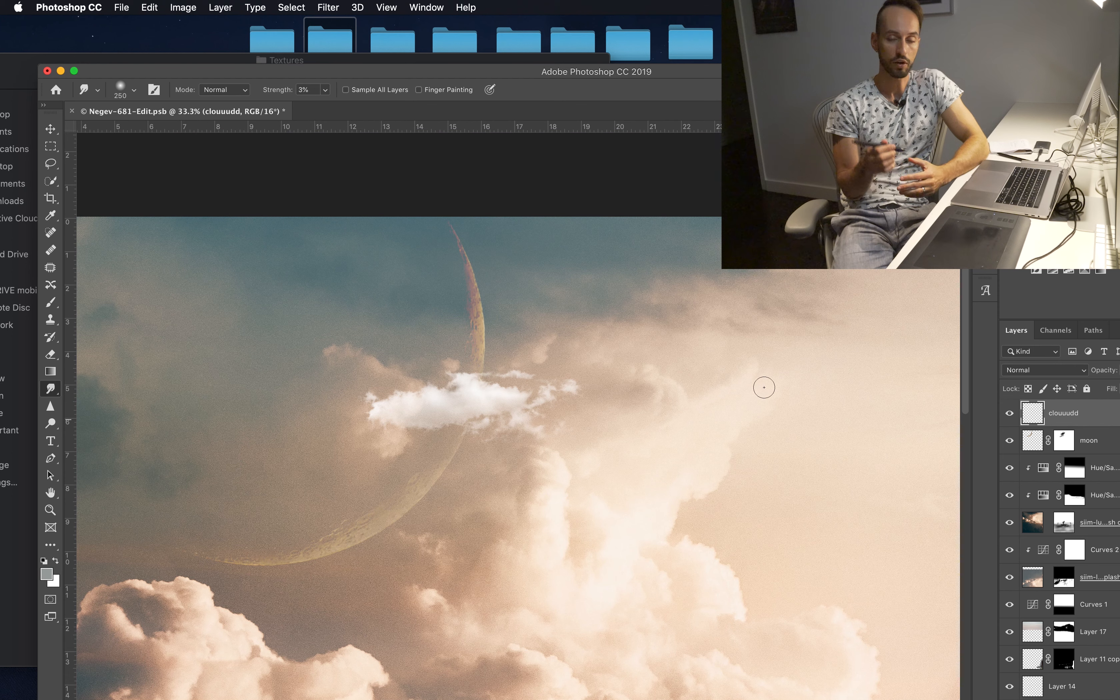
key("v")
left_click_drag(470, 382, 491, 386)
key("super+t")
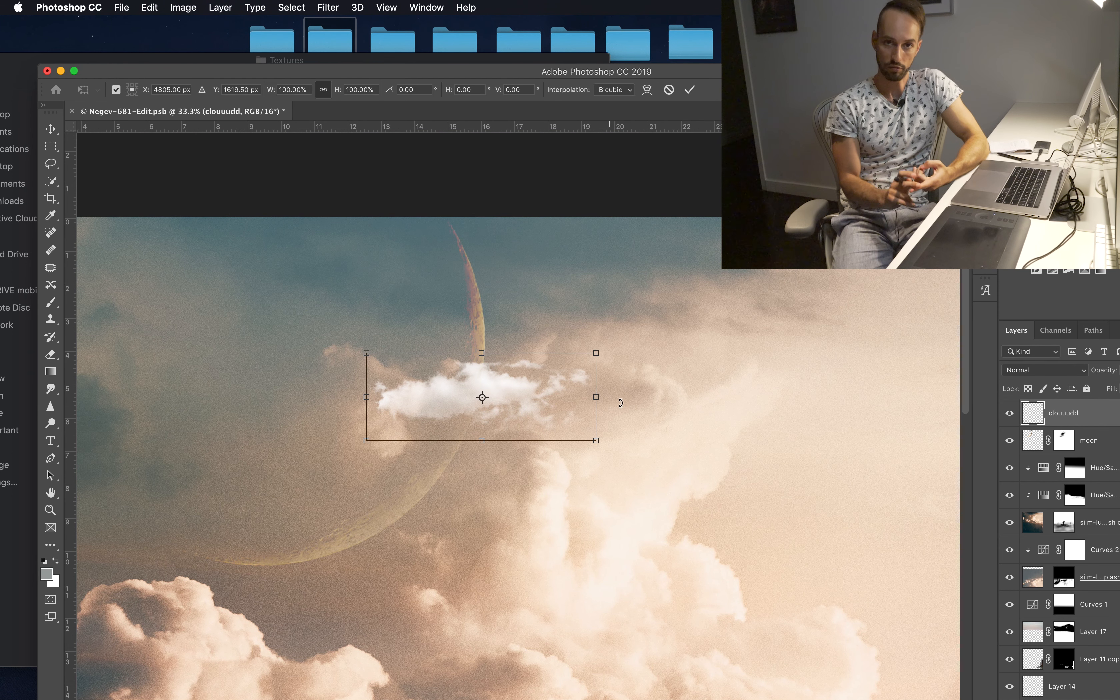
left_click_drag(620, 386, 624, 400)
left_click_drag(532, 400, 602, 412)
left_click(689, 89)
Step: Apply a Gaussian Blur with a radius of 6.2 pixels to the clouuudd layer
left_click(330, 6)
mouse_move(388, 164)
left_click(539, 218)
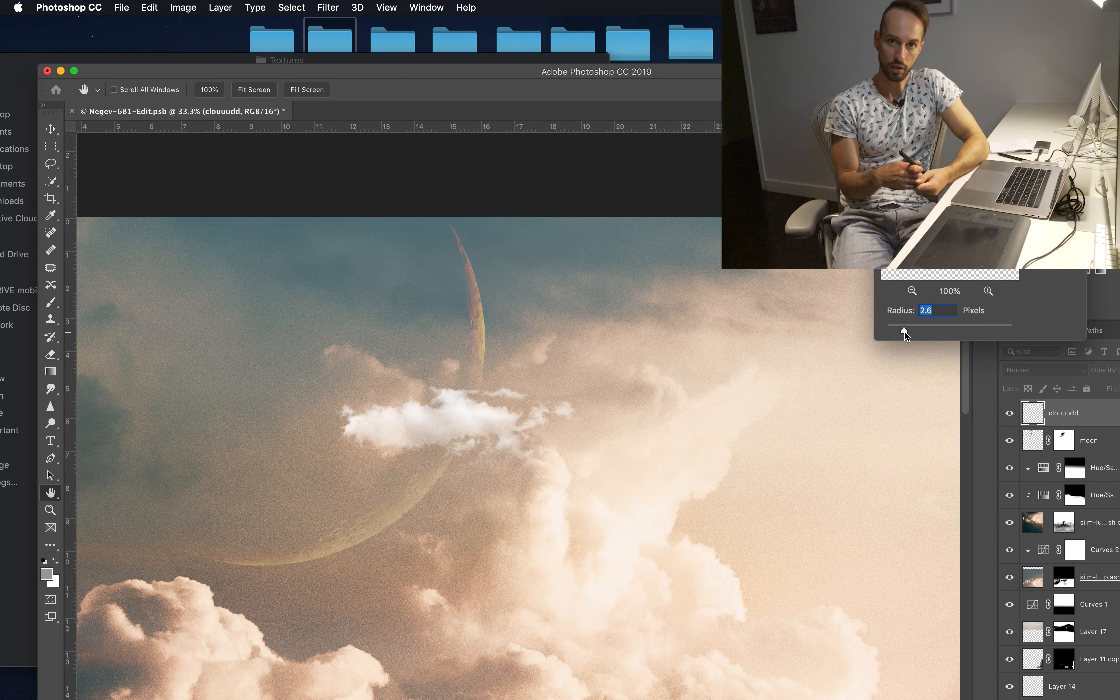
mouse_move(922, 330)
left_mouse_down()
mouse_move(933, 329)
mouse_move(923, 330)
left_mouse_up()
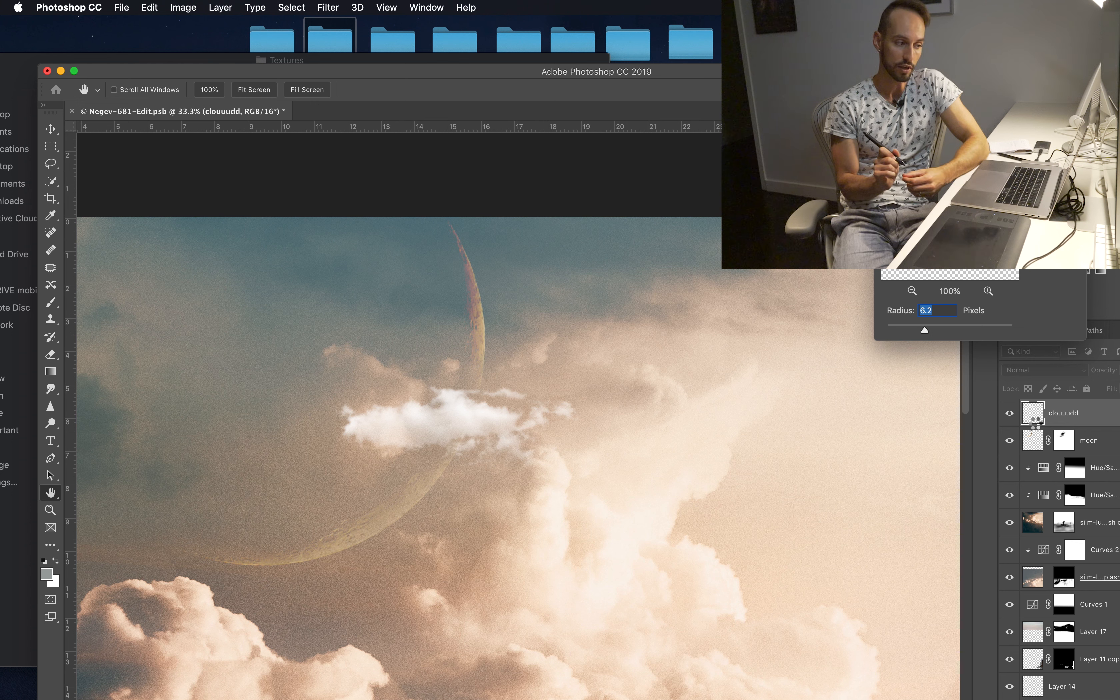
key("Return")
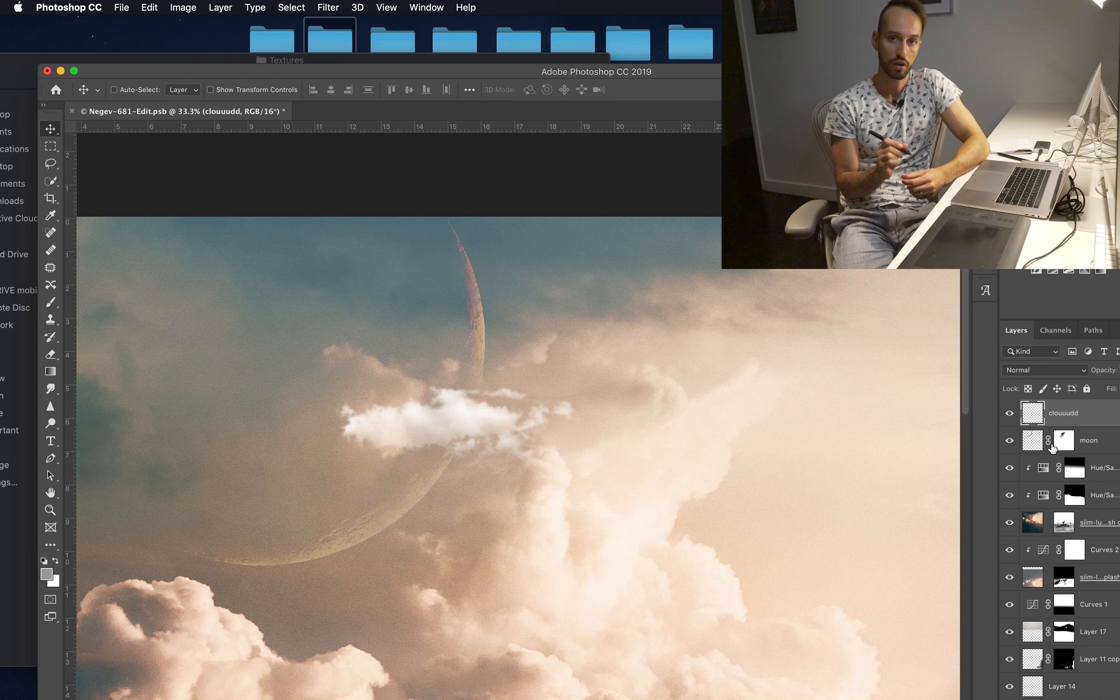
Step: Add a new layer in Color blend mode and paint a warm tone sampled from the sky over the small cloud
left_click_drag(1037, 71, 1011, 24)
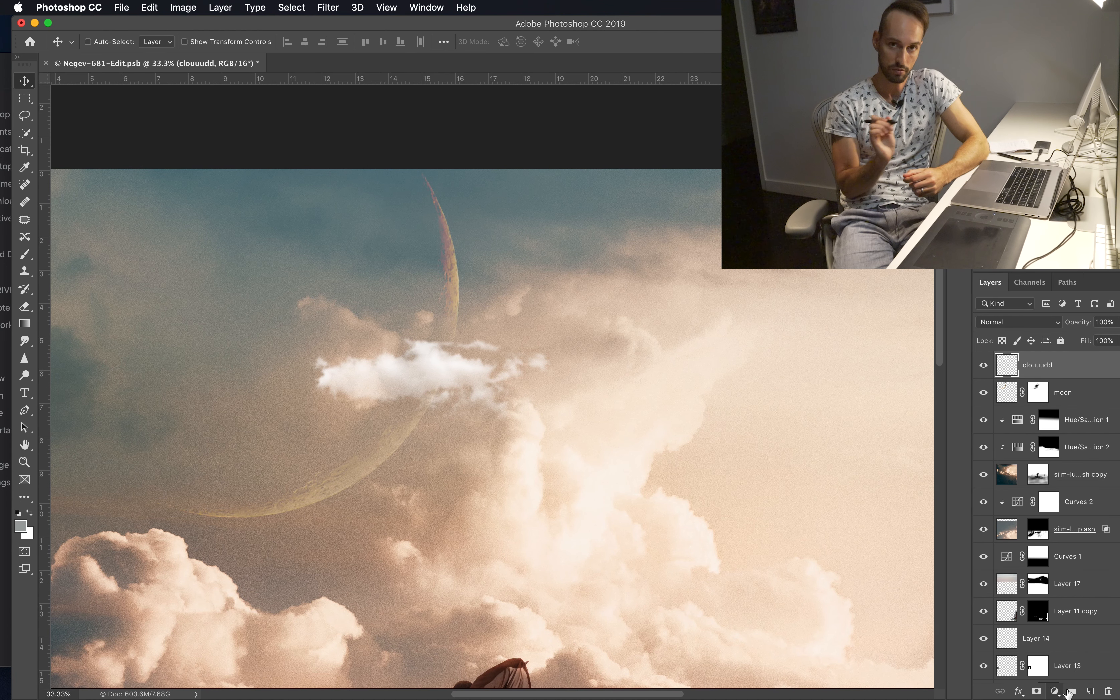
left_click(1090, 692)
left_click(1018, 321)
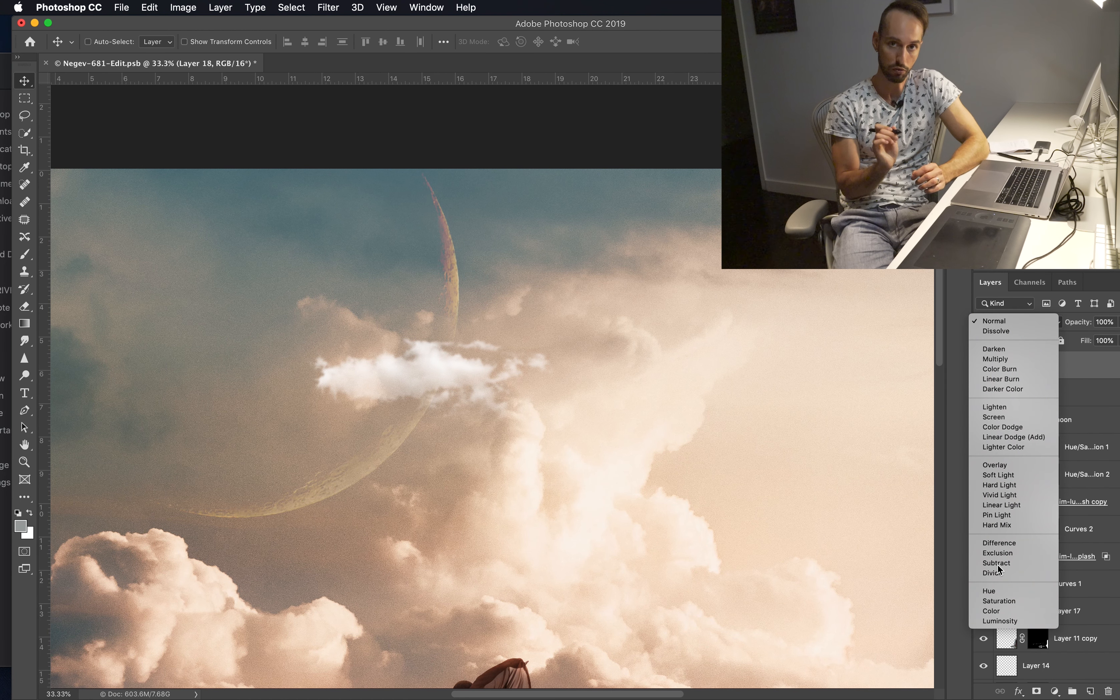
left_click(990, 606)
key("b")
left_click(570, 353, "alt")
mouse_move(397, 398)
left_mouse_down()
mouse_move(368, 379)
mouse_move(385, 353)
mouse_move(347, 404)
mouse_move(321, 358)
mouse_move(420, 364)
mouse_move(290, 381)
mouse_move(535, 393)
left_mouse_up()
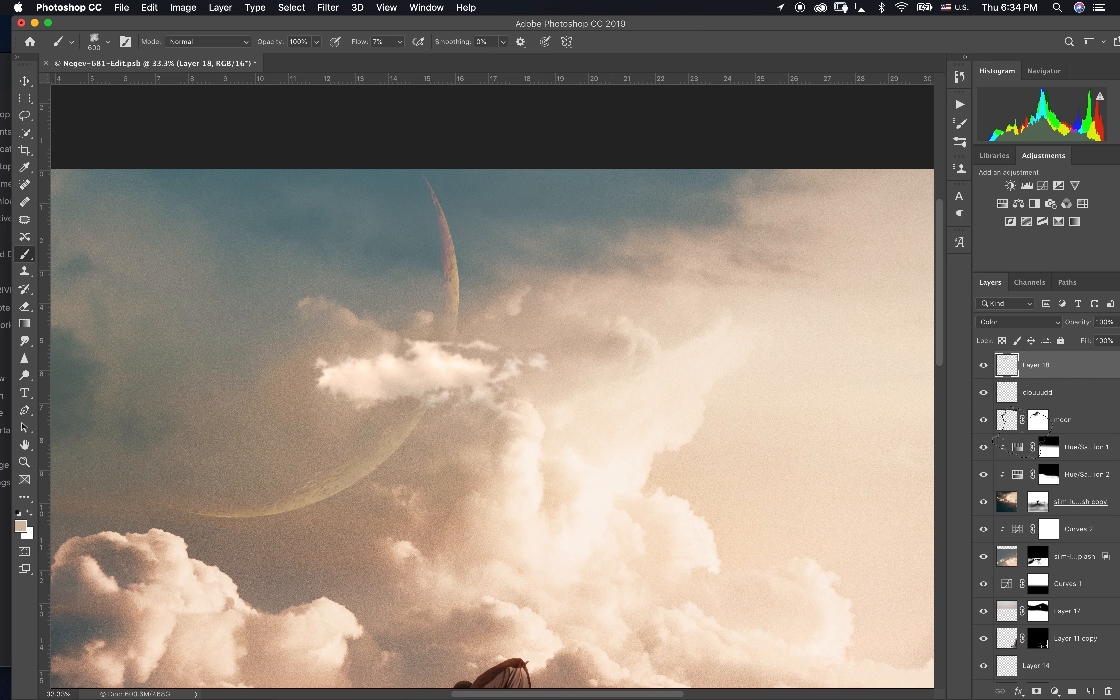
Step: On the moon layer's mask, paint white to reveal more of the lower crescent and black where the small cloud crosses it
left_click(1038, 419)
key("d")
key("x")
key("x")
mouse_move(320, 496)
left_mouse_down()
mouse_move(420, 402)
mouse_move(459, 271)
mouse_move(418, 341)
mouse_move(467, 293)
mouse_move(370, 461)
mouse_move(289, 514)
mouse_move(495, 384)
left_mouse_up()
key("x")
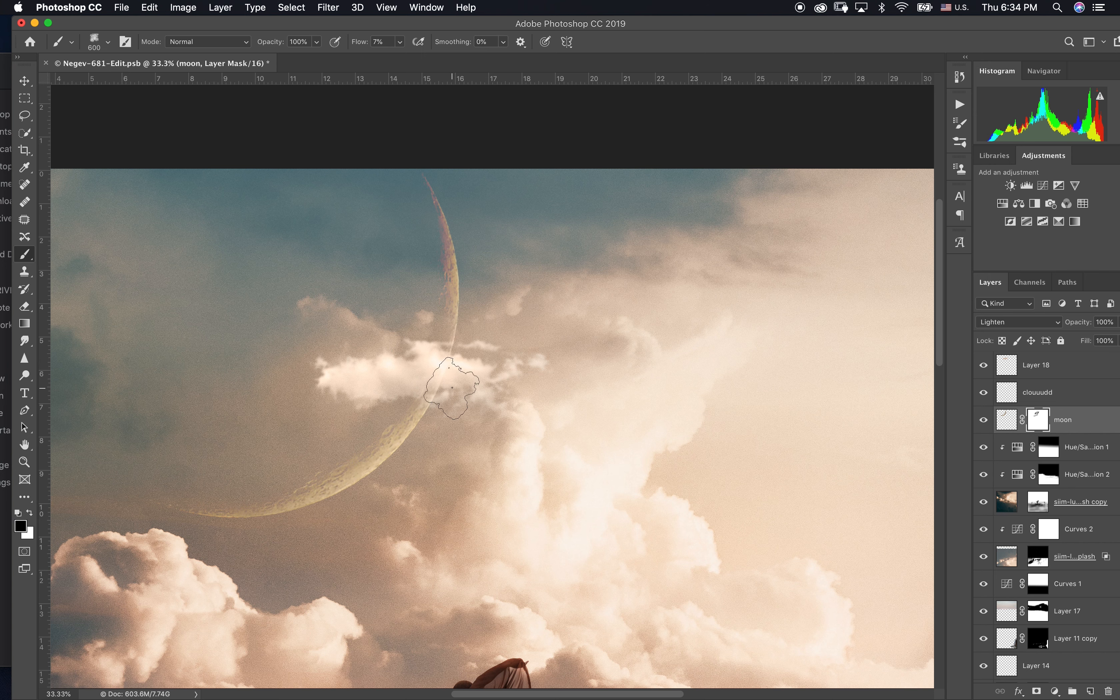
mouse_move(425, 394)
left_mouse_down()
mouse_move(410, 373)
mouse_move(440, 362)
left_mouse_up()
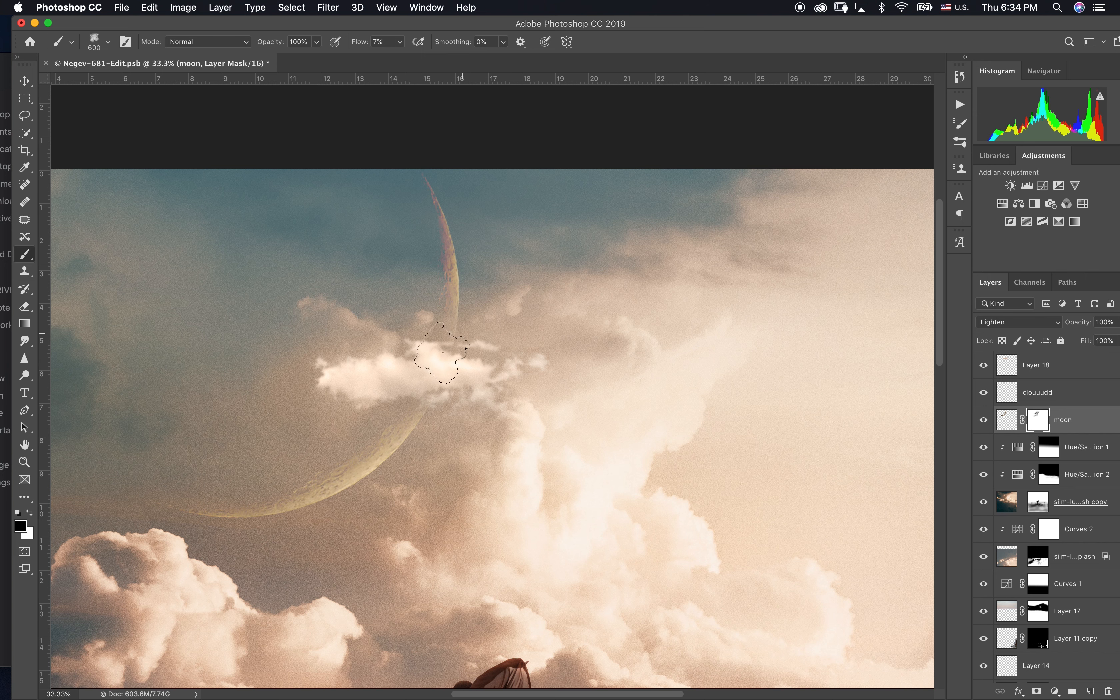
Step: Apply Levels to the clouuudd layer, lowering the output white level to darken the cloud
left_click(1005, 423)
left_click(1006, 395)
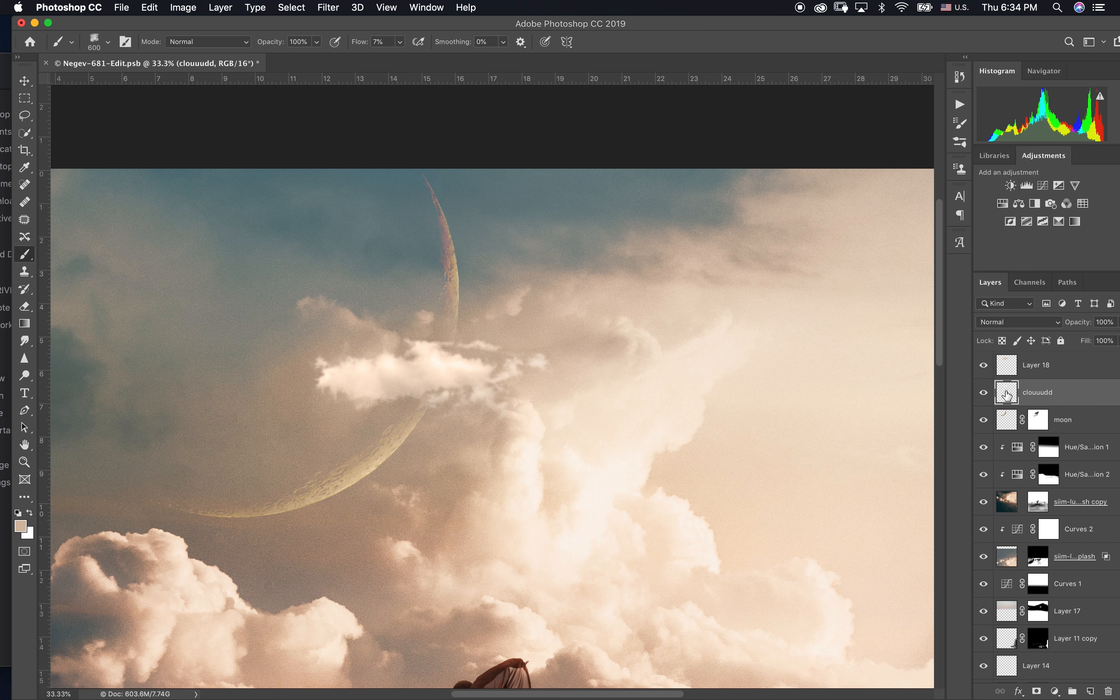
key("super+l")
mouse_move(1030, 473)
left_mouse_down()
mouse_move(1006, 474)
mouse_move(1015, 478)
left_mouse_up()
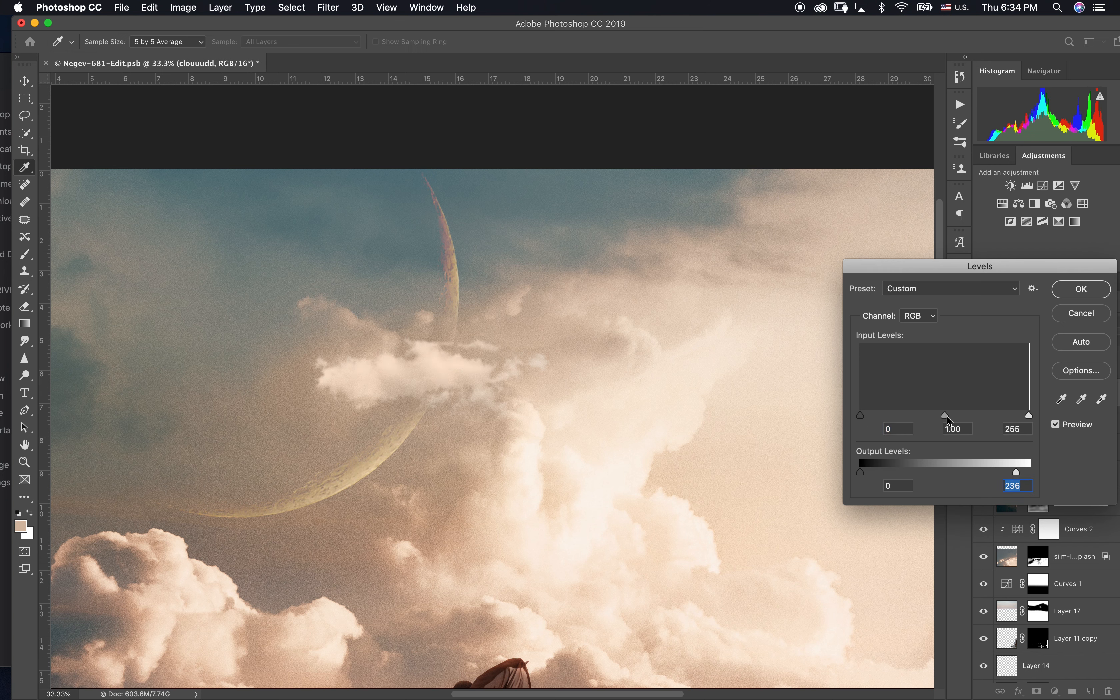
left_click(893, 418)
mouse_move(1017, 474)
left_mouse_down()
mouse_move(979, 473)
mouse_move(1014, 473)
mouse_move(1004, 474)
left_mouse_up()
left_click(1083, 289)
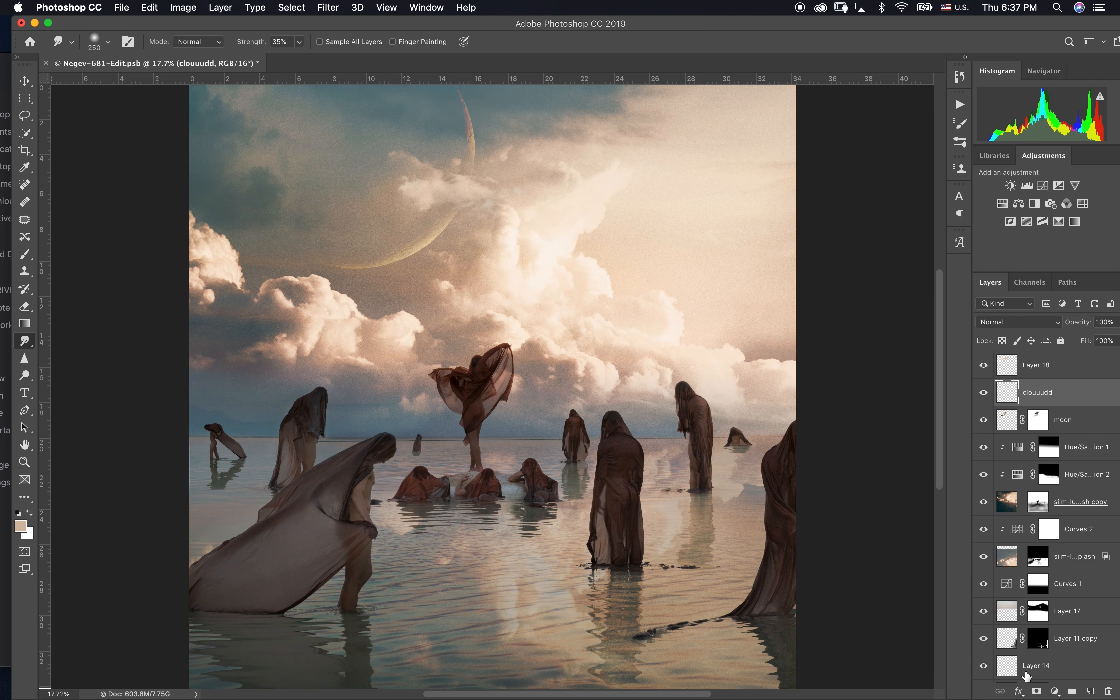
Step: Add a layer mask to the clouuudd layer and rename Layer 18 as color
left_click(1037, 691)
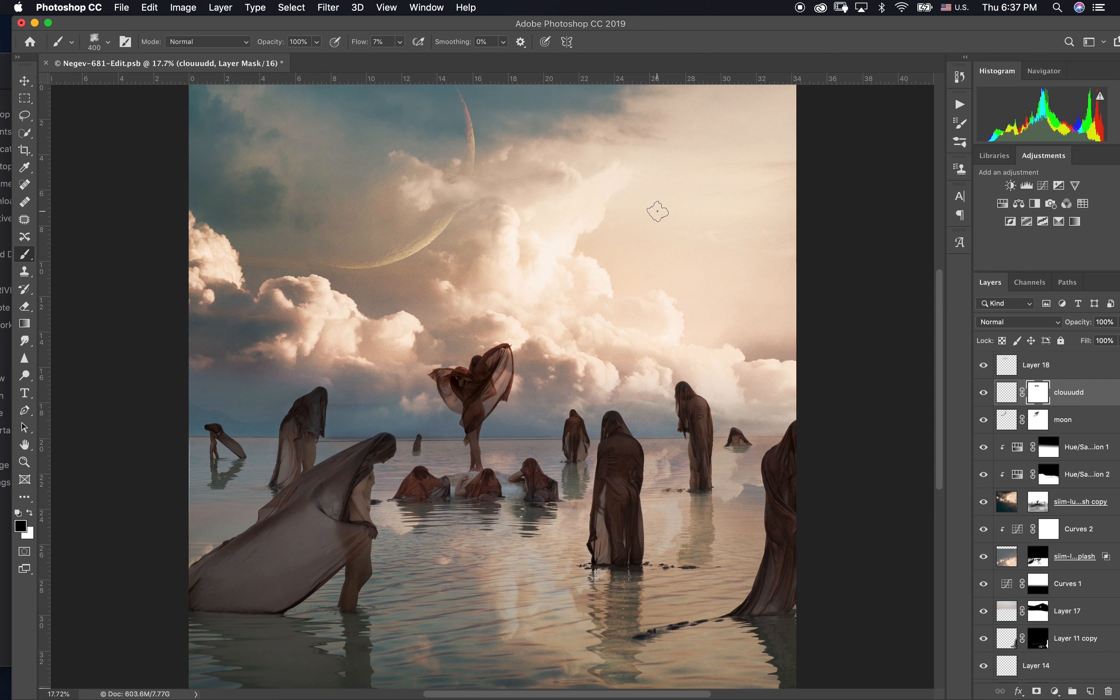
double_click(1044, 368)
type("color")
key("Return")
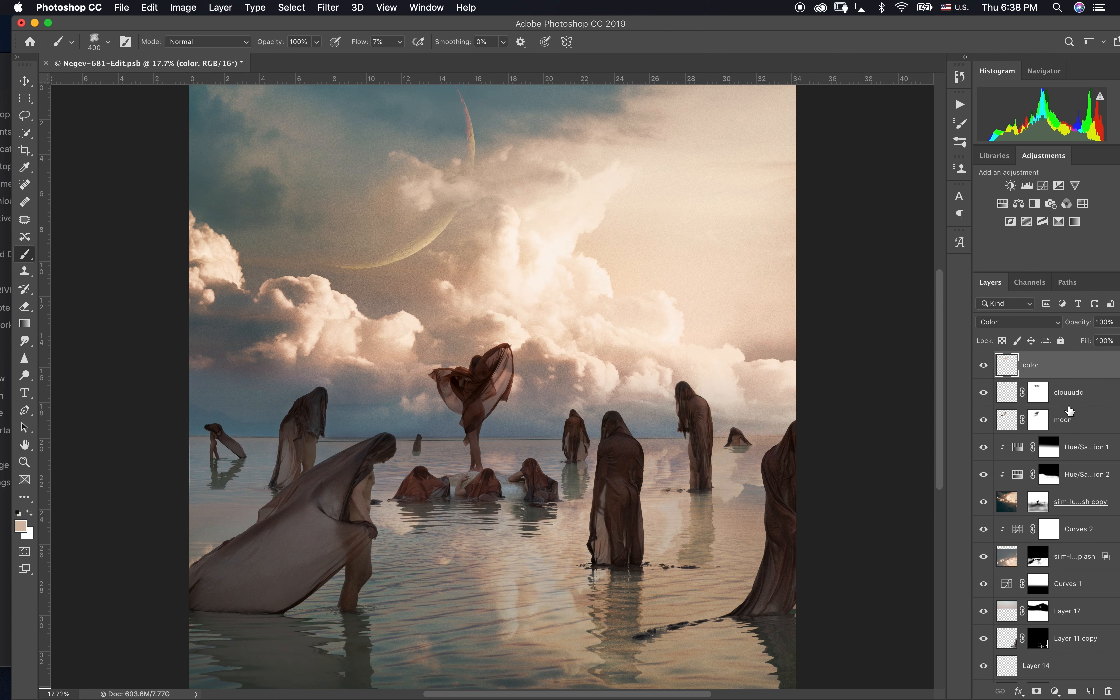
Step: Group all layers from color down to the Negev-681.ARW base and name the group Composite
scroll(1066, 620, "down", 20)
left_click(1063, 677, "shift")
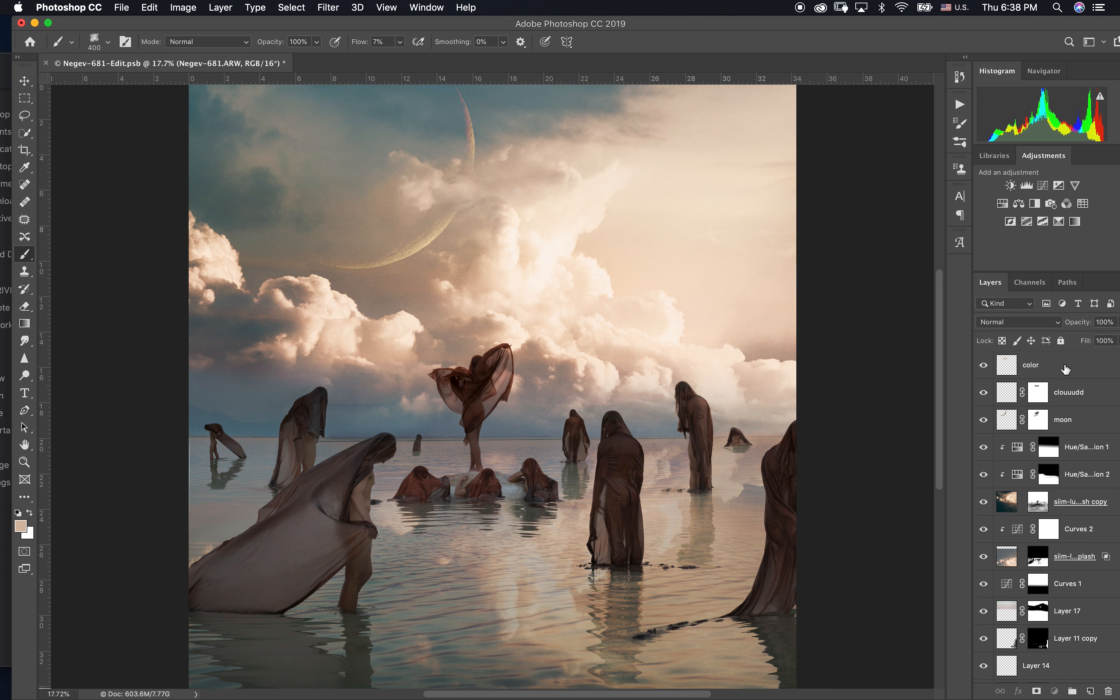
key("super+g")
double_click(1036, 360)
type("Composite")
key("Return")
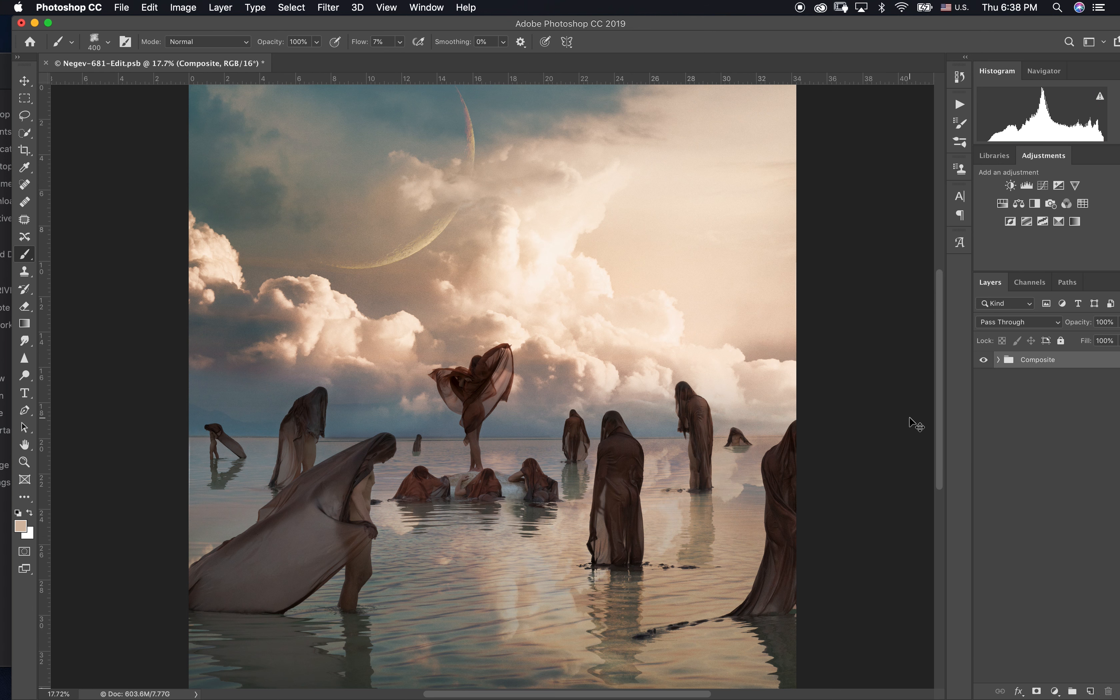
Step: Add a Black & White adjustment above the Composite group and set its blend mode to Color
key("super+minus")
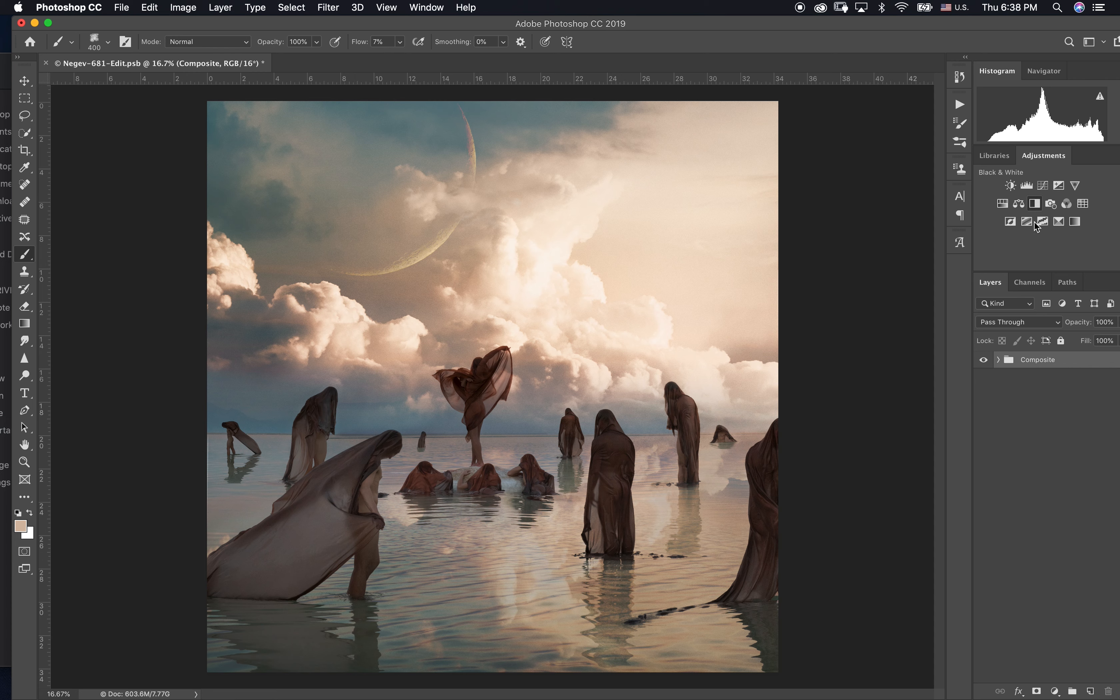
left_click(1035, 203)
left_click(1019, 322)
left_click(990, 604)
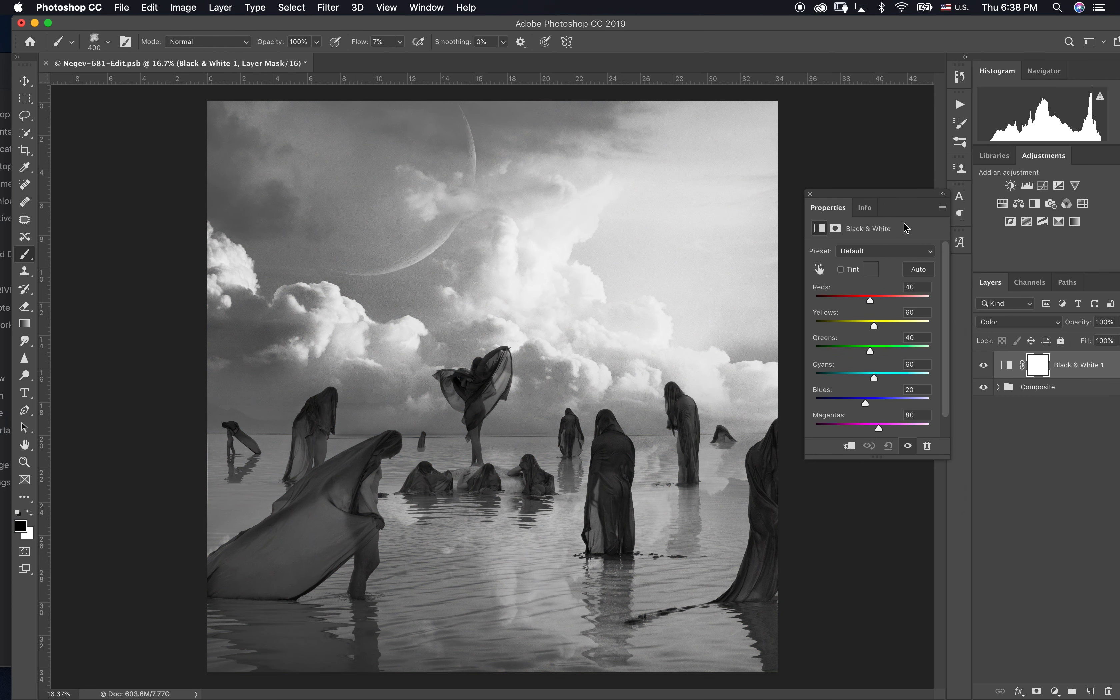
left_click(810, 195)
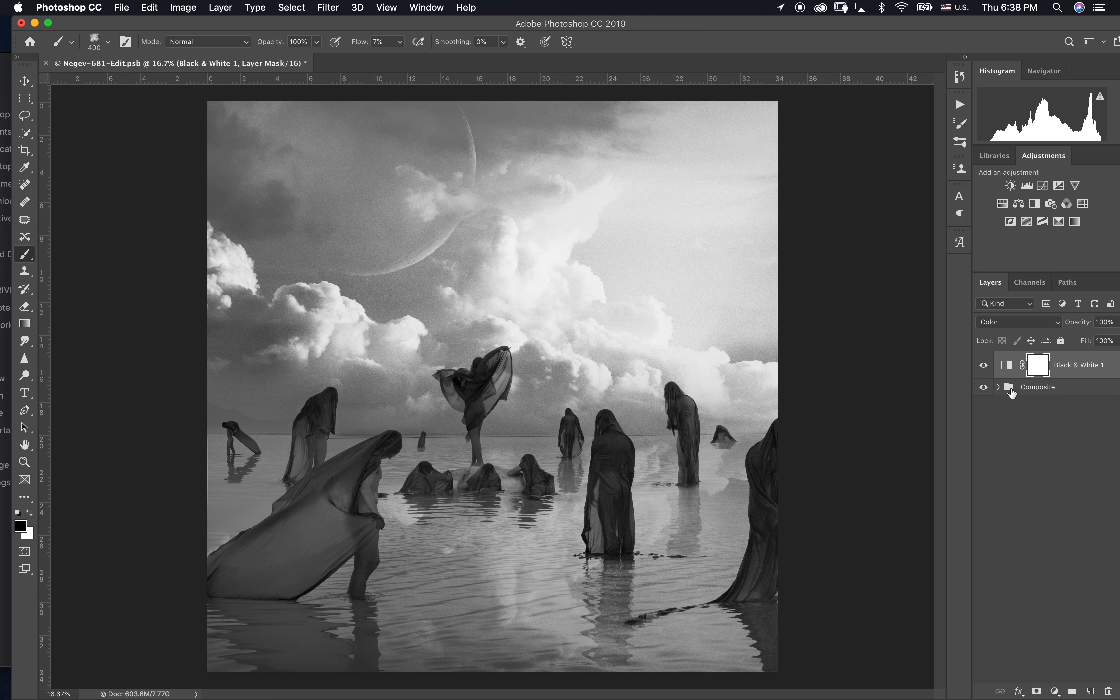
Step: Select the Composite group and lasso the bank of clouds across the sky, adding the areas near the image edges
left_click(1012, 393)
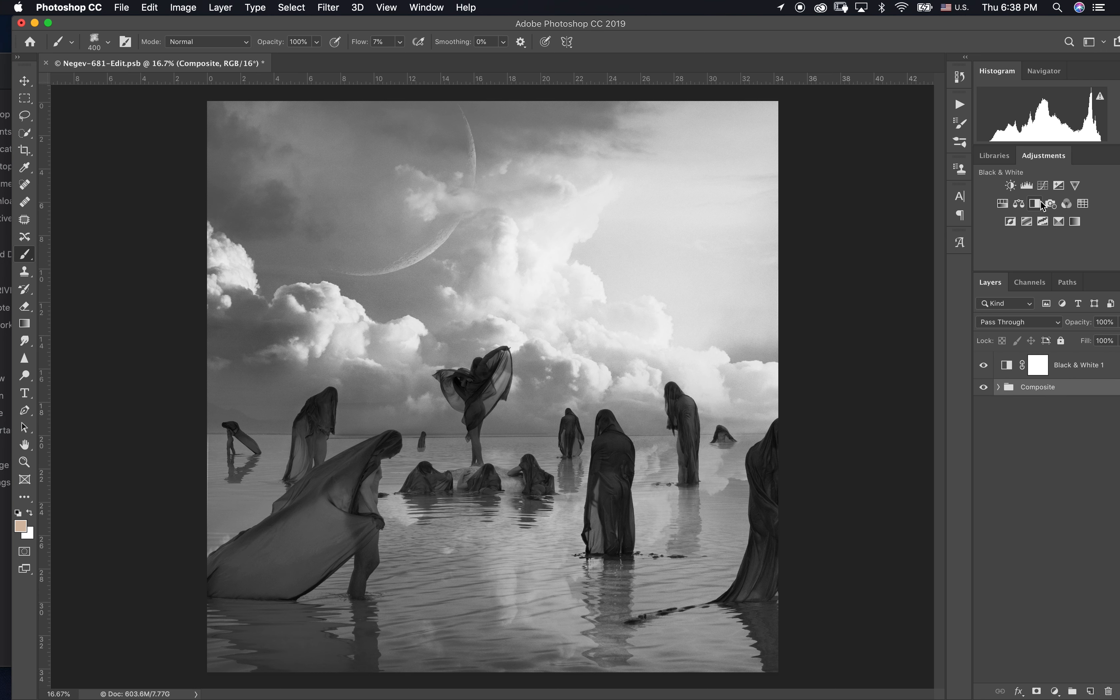
key("l")
key("super+minus")
key("super+minus")
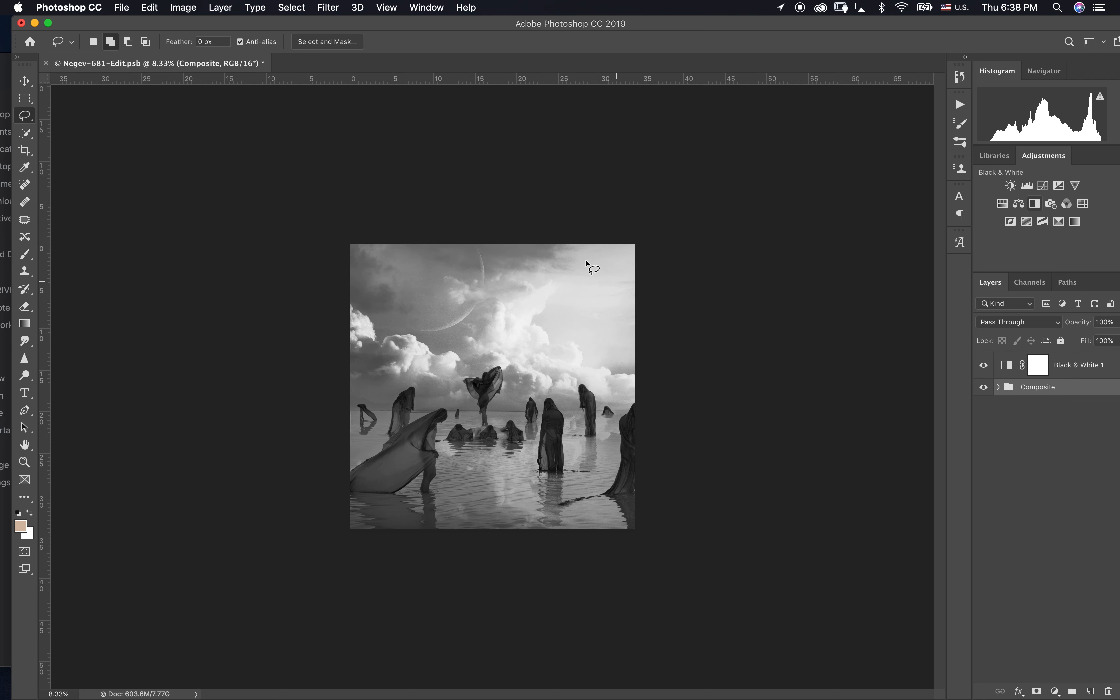
mouse_move(575, 237)
left_mouse_down()
mouse_move(523, 277)
mouse_move(465, 291)
left_mouse_up()
mouse_move(495, 363)
left_mouse_down()
mouse_move(619, 399)
mouse_move(670, 282)
mouse_move(558, 236)
left_mouse_up()
mouse_move(345, 297)
left_mouse_down()
mouse_move(409, 325)
mouse_move(384, 387)
mouse_move(351, 354)
left_mouse_up()
Step: Add a Curves adjustment masked to the sky selection, mapping input 153 to output 105
left_click(1044, 185)
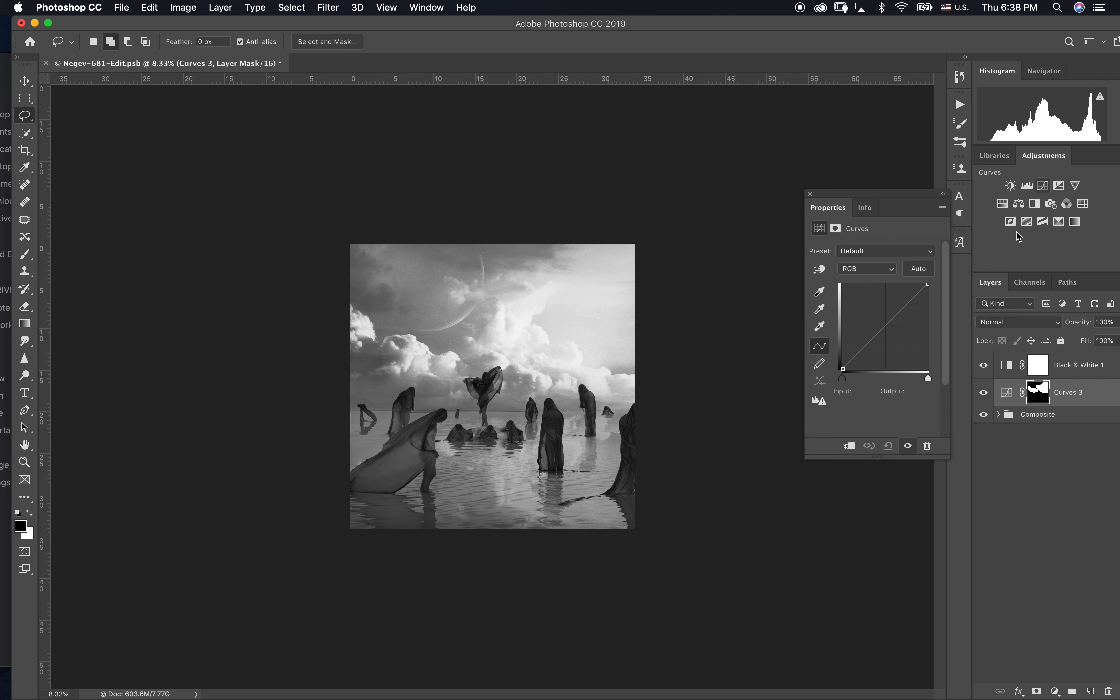
left_click_drag(927, 283, 949, 269)
left_click_drag(890, 327, 891, 332)
Step: In the Curves 3 layer's Blend If settings, split the underlying layer's black slider to 0 / 255
double_click(1107, 400)
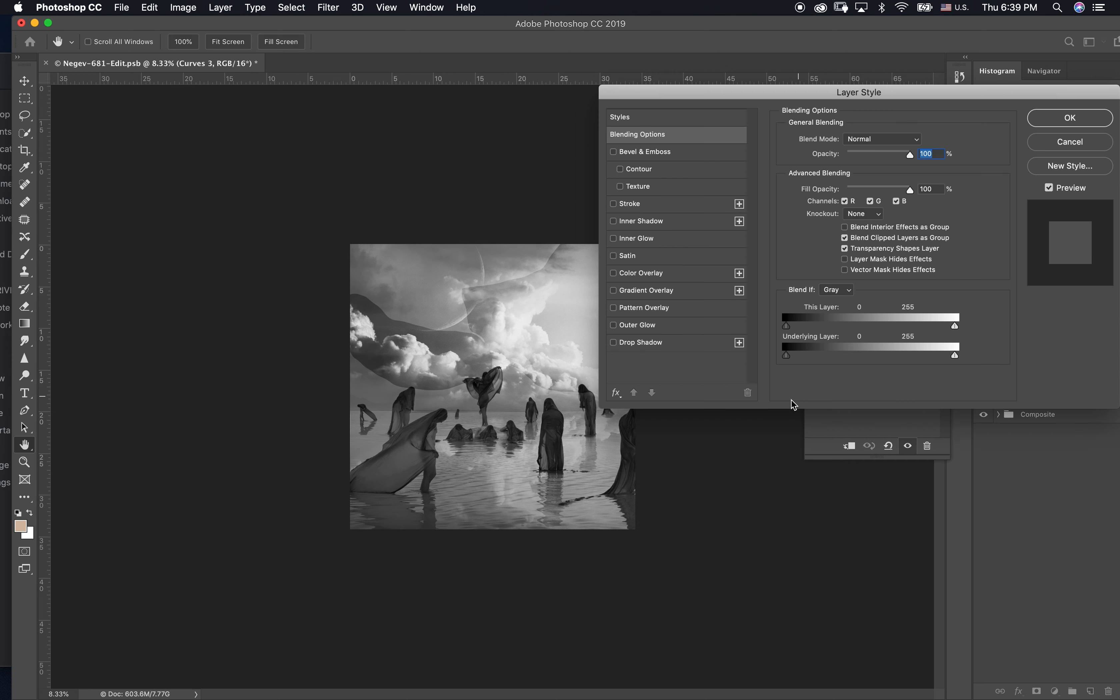
left_click_drag(786, 356, 1013, 354)
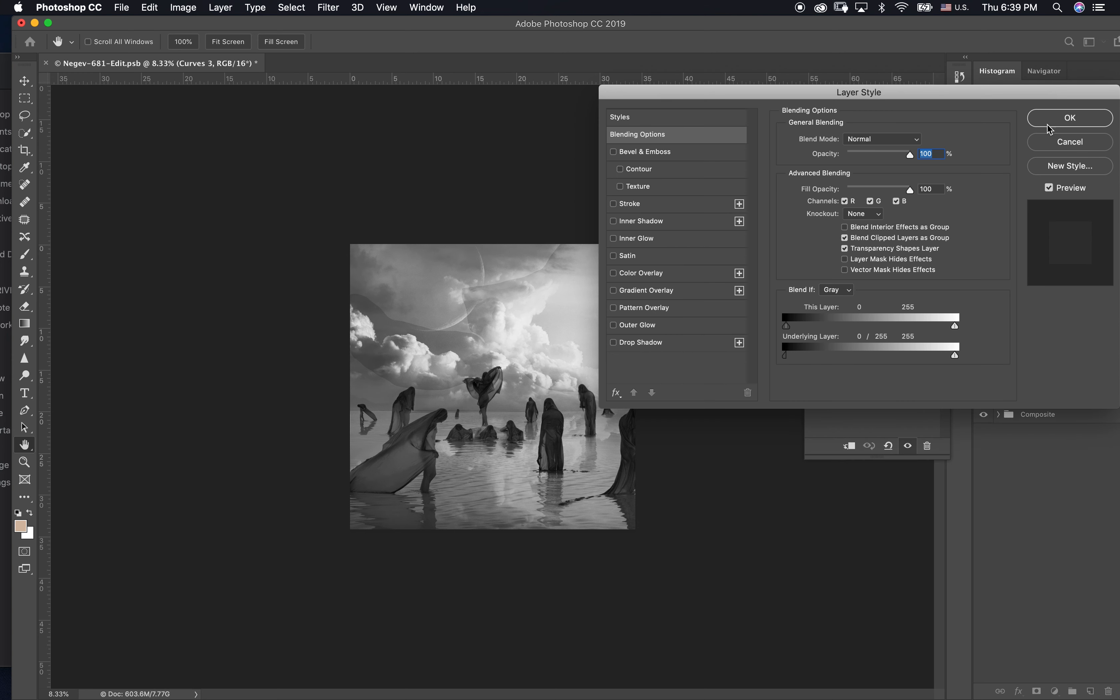
left_click(1045, 140)
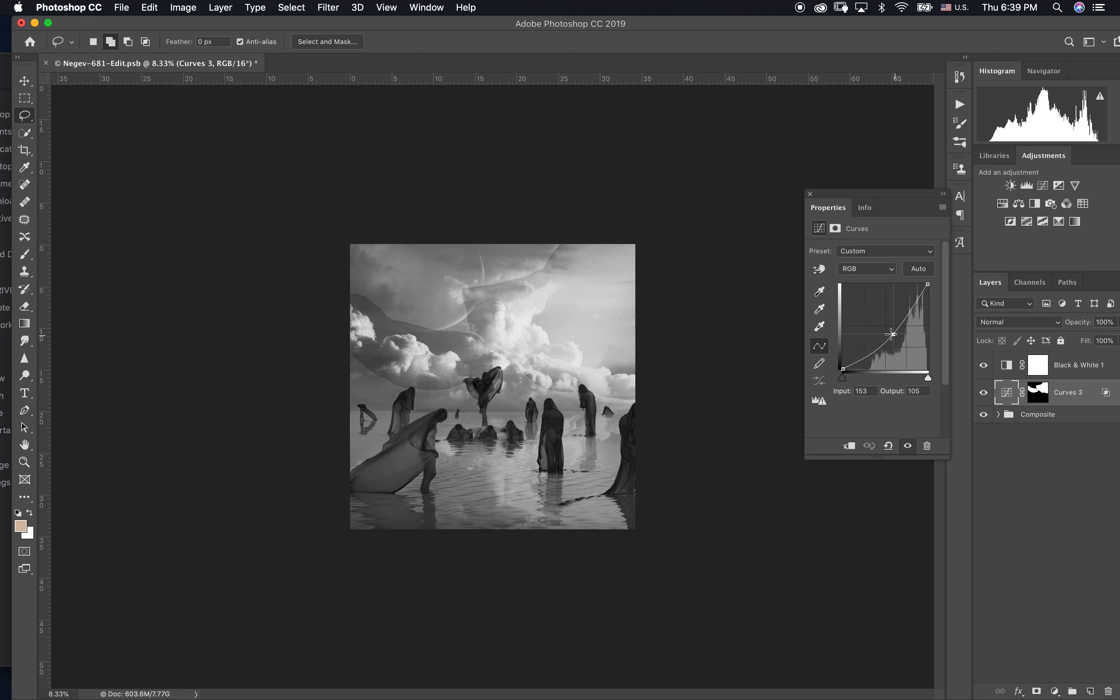